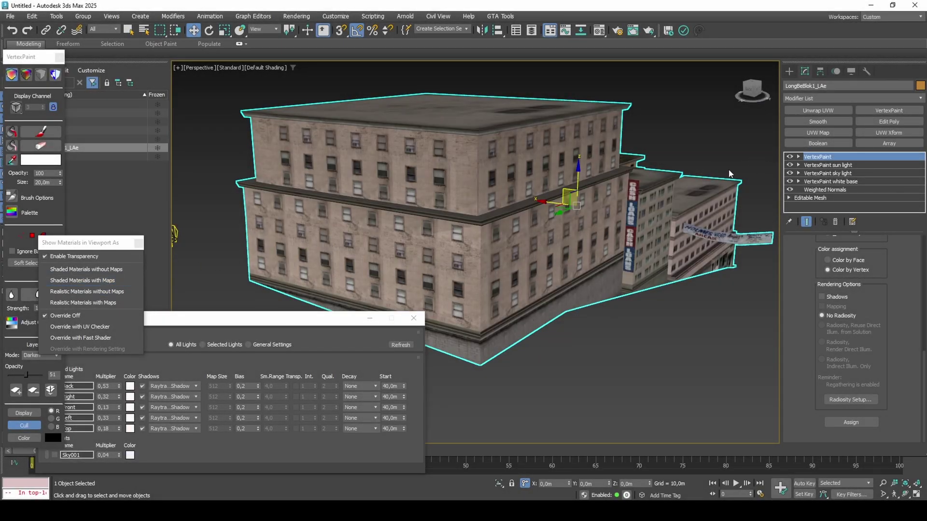
# Step: Compare the textured building with the top VertexPaint layer switched off and on
pyautogui.click(790, 157)
pyautogui.keyDown('alt'); pyautogui.moveTo(690, 175); pyautogui.dragTo(480, 126, button='middle'); pyautogui.keyUp('alt')
pyautogui.scroll(5, 459, 172)
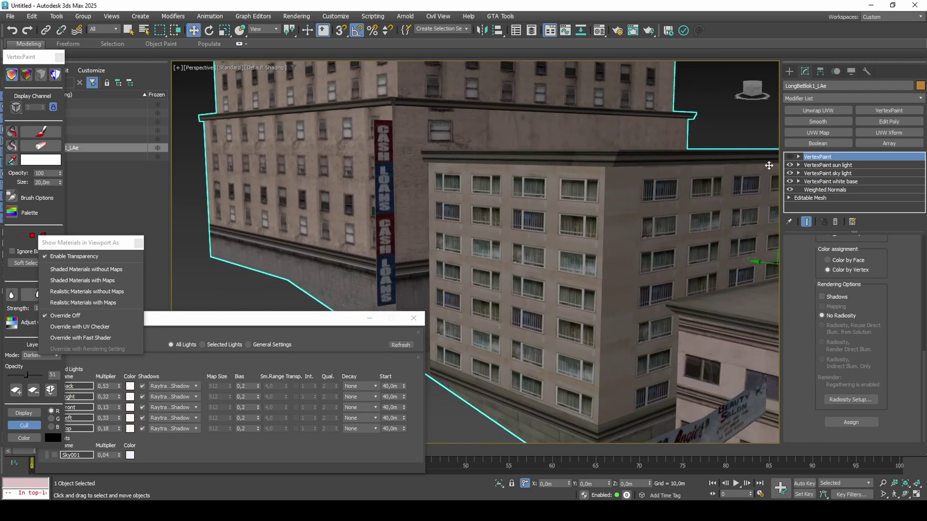
pyautogui.click(790, 157)
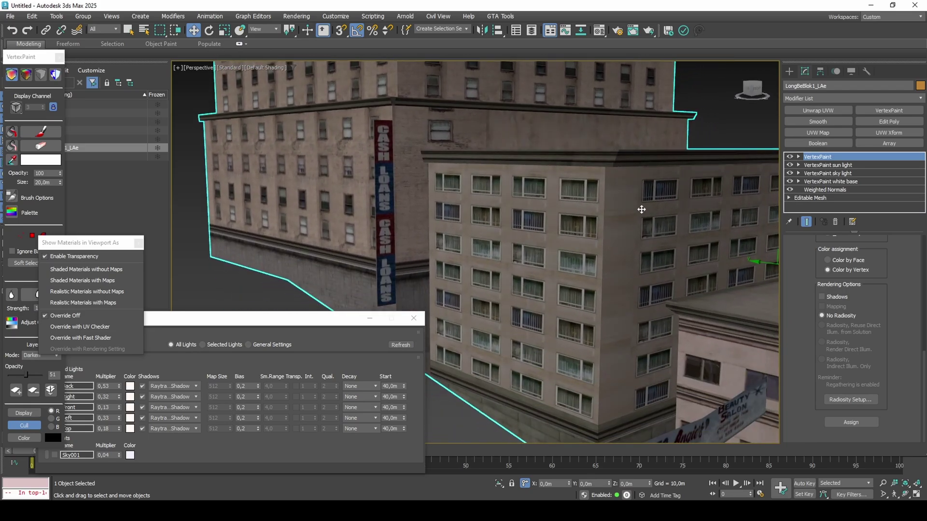
# Step: Display the building as Shaded Materials without Maps and compare the top VertexPaint layer on and off
pyautogui.click(104, 269)
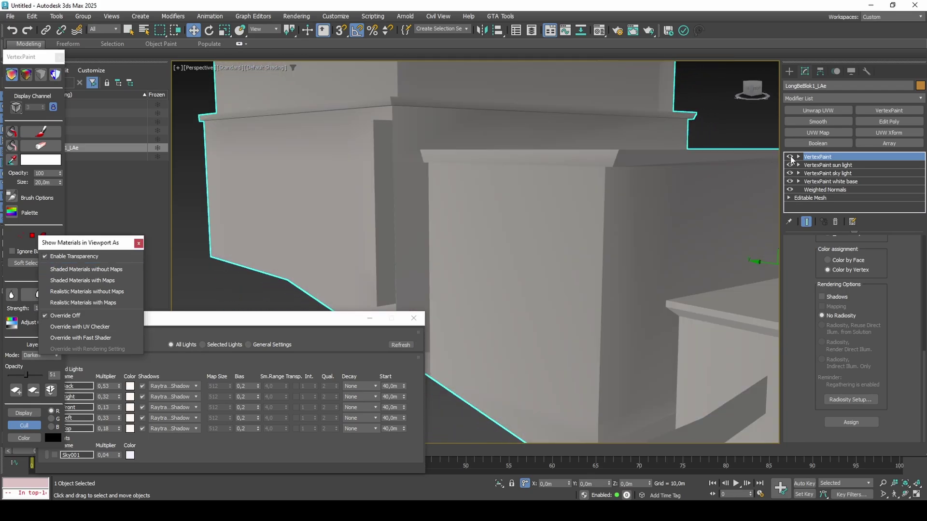
pyautogui.click(790, 157)
pyautogui.click(790, 156)
pyautogui.click(790, 157)
pyautogui.click(790, 156)
pyautogui.keyDown('alt'); pyautogui.moveTo(726, 193); pyautogui.dragTo(660, 275, button='middle'); pyautogui.keyUp('alt')
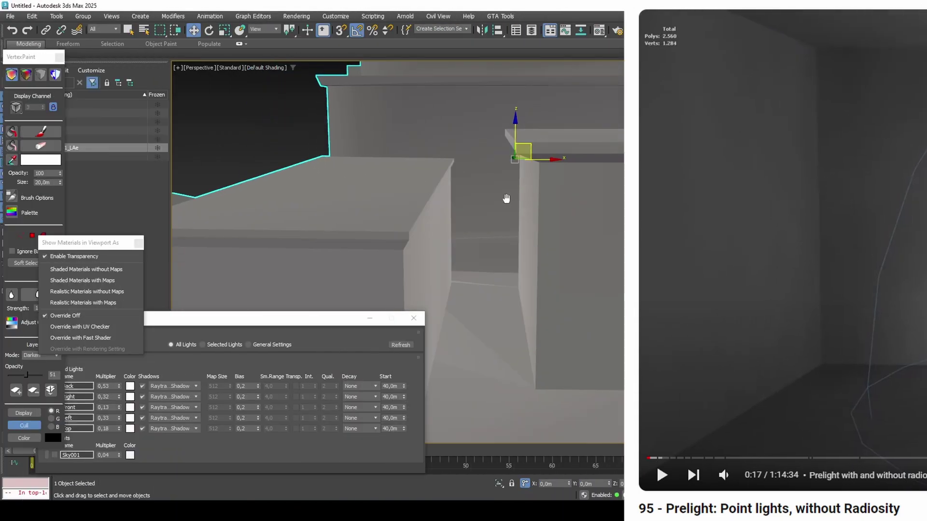
# Step: Compare the textured courtyard side of the buildings with the top VertexPaint layer on and off
pyautogui.moveTo(505, 199); pyautogui.dragTo(537, 292, button='middle')
pyautogui.click(791, 157)
pyautogui.click(792, 157)
pyautogui.click(790, 157)
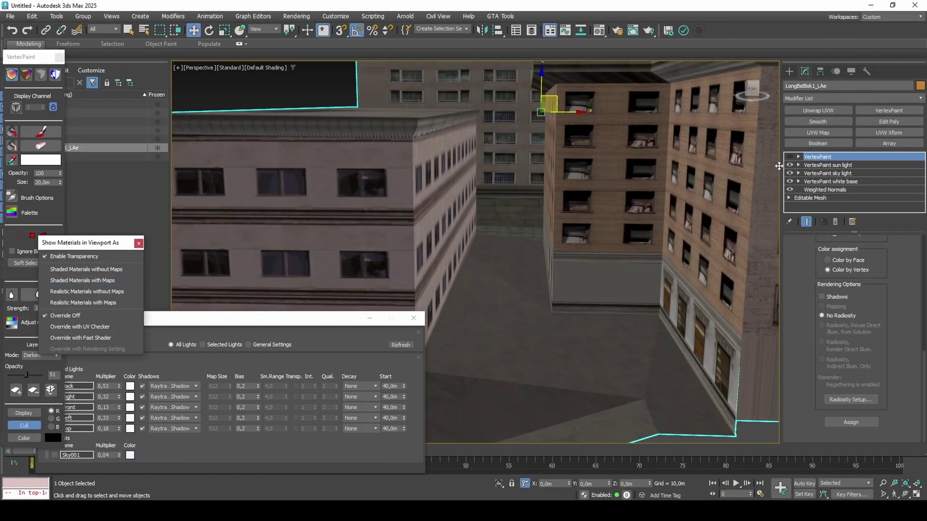
pyautogui.click(790, 157)
pyautogui.click(790, 157)
pyautogui.click(790, 157)
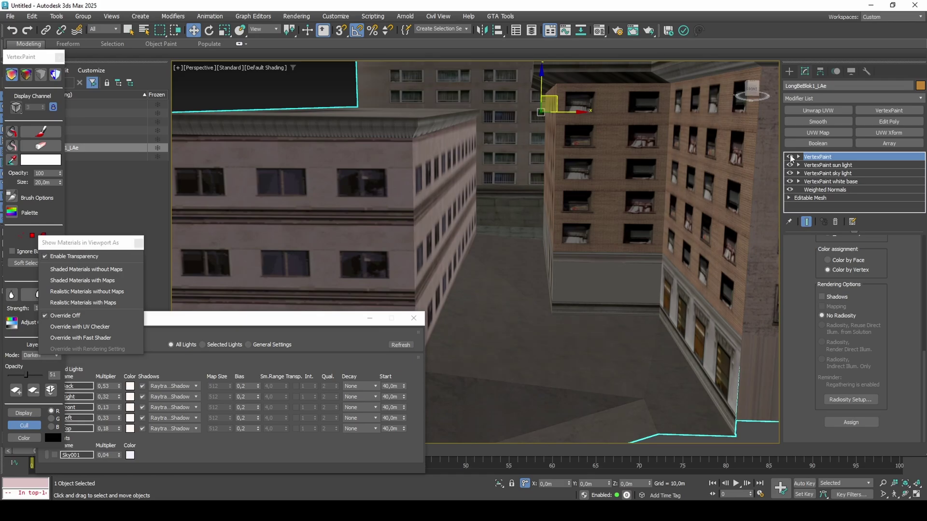
pyautogui.click(791, 158)
pyautogui.click(790, 157)
pyautogui.click(791, 157)
pyautogui.click(790, 157)
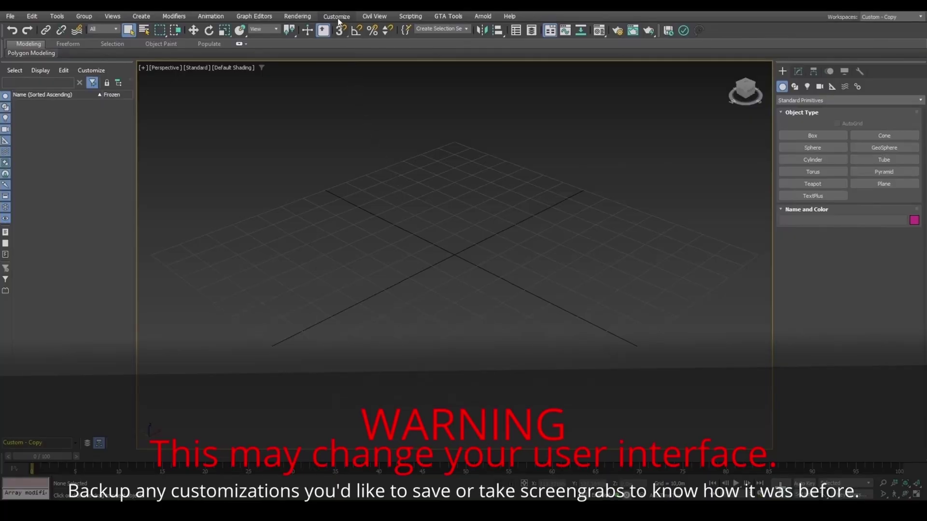
# Step: Open the user interface customization options
pyautogui.click(338, 18)
pyautogui.click(348, 81)
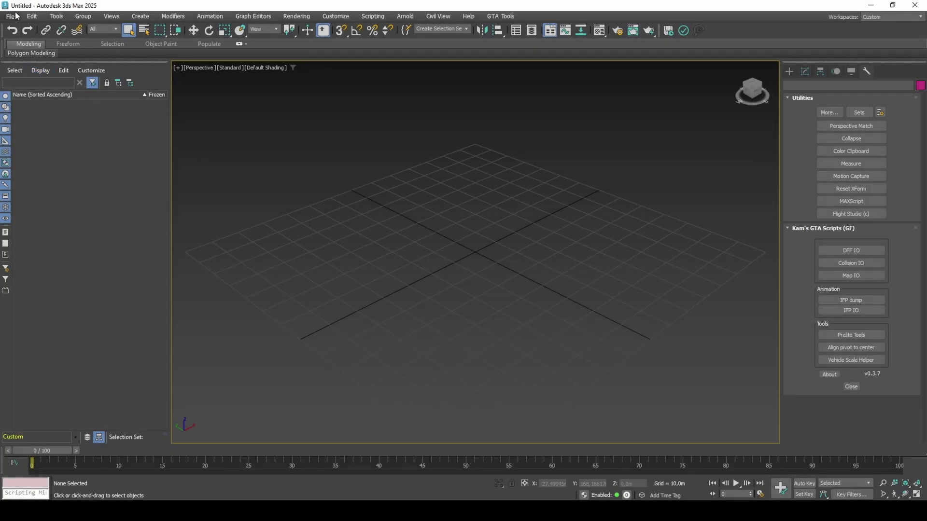
# Step: Import the LongBeBlok1_LAe DFF model with Auto smooth turned off
pyautogui.click(16, 15)
pyautogui.moveTo(101, 169)
pyautogui.click(148, 170)
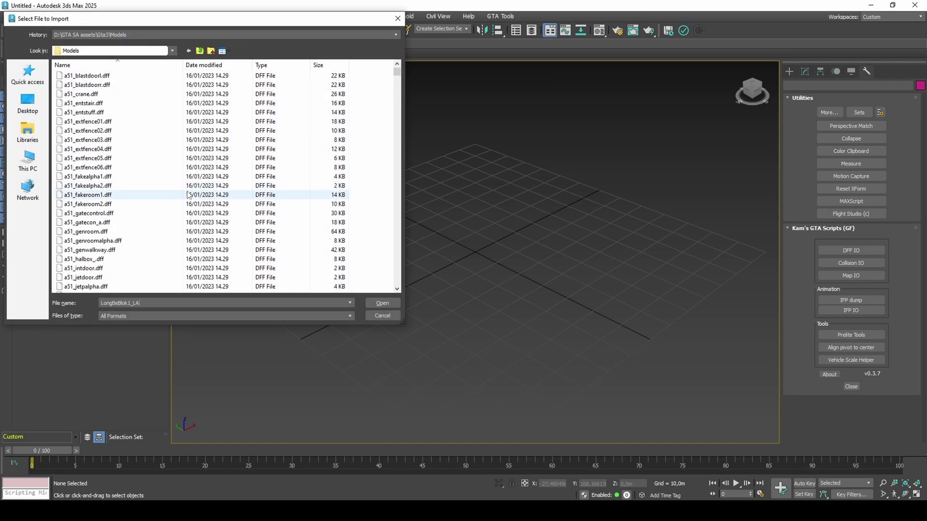
pyautogui.press('Down')
pyautogui.press('Return')
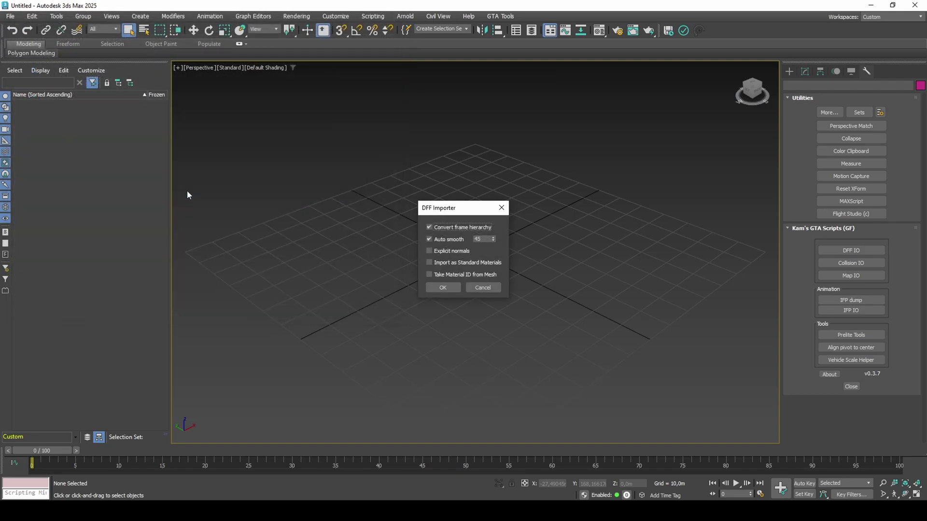
pyautogui.click(429, 239)
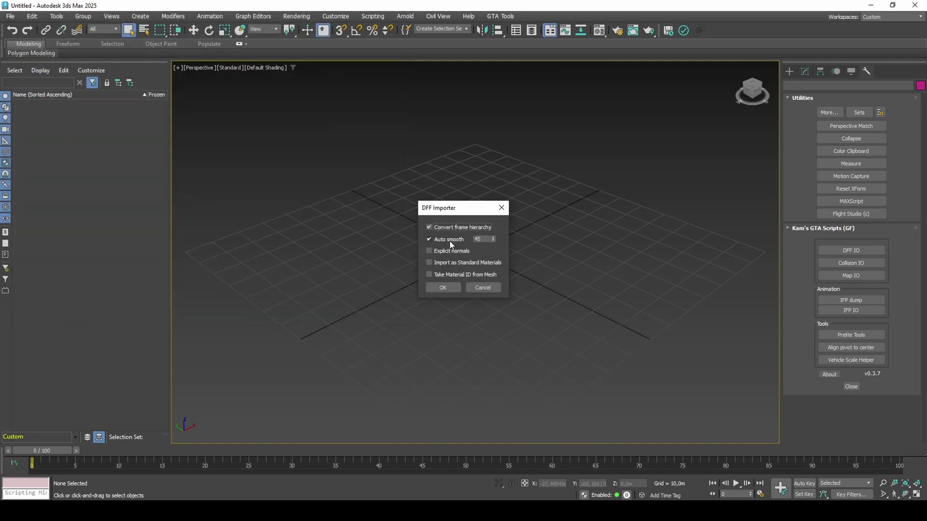
pyautogui.click(443, 288)
# Step: Select the imported building and adjust its display properties
pyautogui.scroll(5, 451, 287)
pyautogui.moveTo(482, 256)
pyautogui.mouseDown(button='middle')
pyautogui.moveTo(521, 323)
pyautogui.moveTo(456, 241)
pyautogui.moveTo(494, 258)
pyautogui.mouseUp(button='middle')
pyautogui.click(520, 311)
pyautogui.scroll(2, 457, 241)
pyautogui.rightClick(509, 240)
pyautogui.click(548, 338)
pyautogui.click(400, 281)
pyautogui.click(495, 387)
pyautogui.keyDown('alt'); pyautogui.moveTo(502, 375); pyautogui.dragTo(530, 318, button='middle'); pyautogui.keyUp('alt')
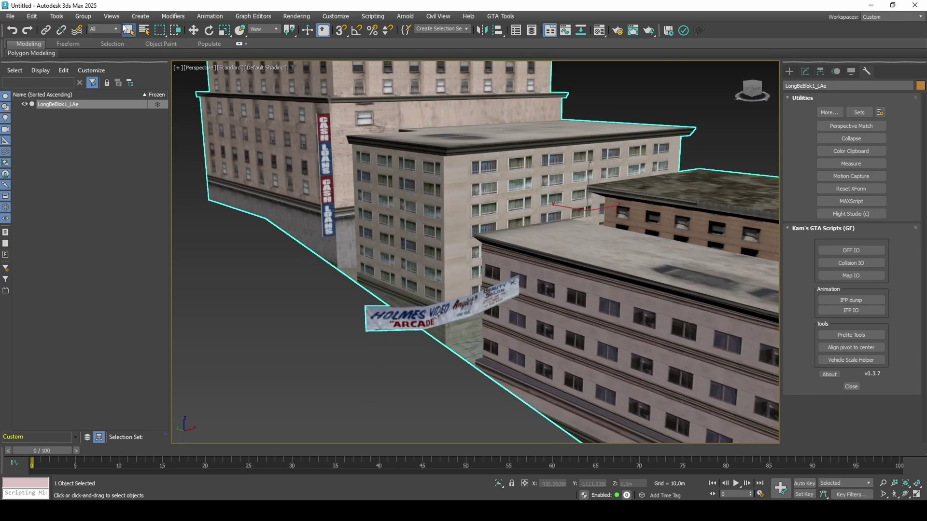
# Step: Detach the Show Materials in Viewport As options into a floating window beside the viewport
pyautogui.click(112, 16)
pyautogui.moveTo(194, 188)
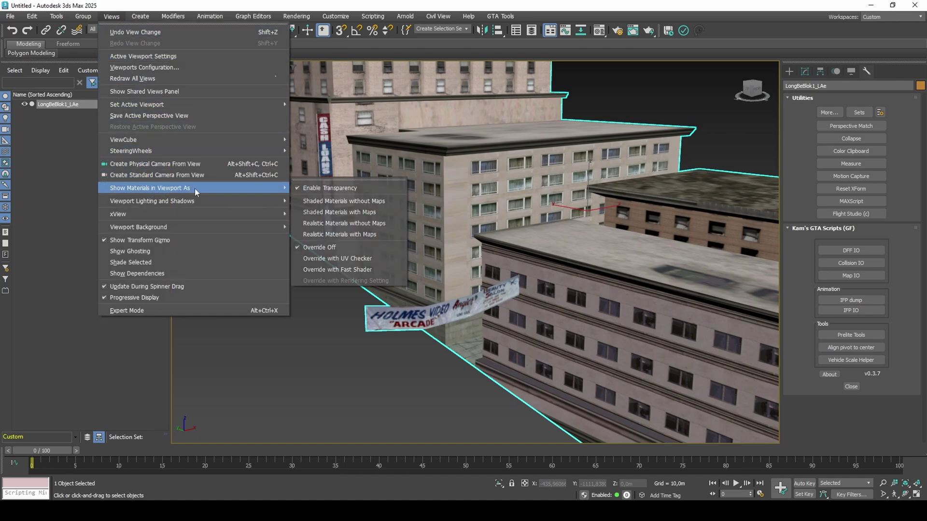
pyautogui.click(323, 182)
pyautogui.moveTo(338, 172); pyautogui.dragTo(88, 247)
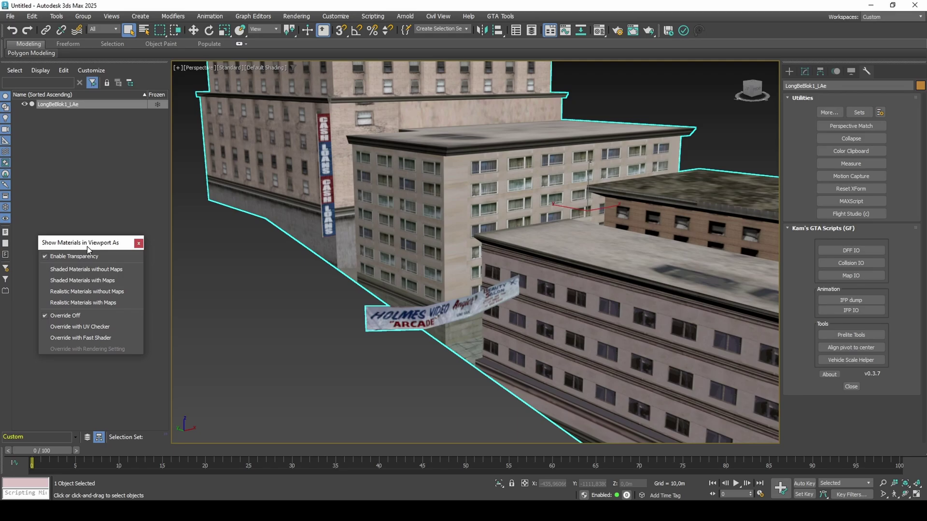
# Step: Create a Daylight system near the Holmes Video Arcade banner with an orbital scale of about 22.9 m, declining the recommended exposure change
pyautogui.click(788, 72)
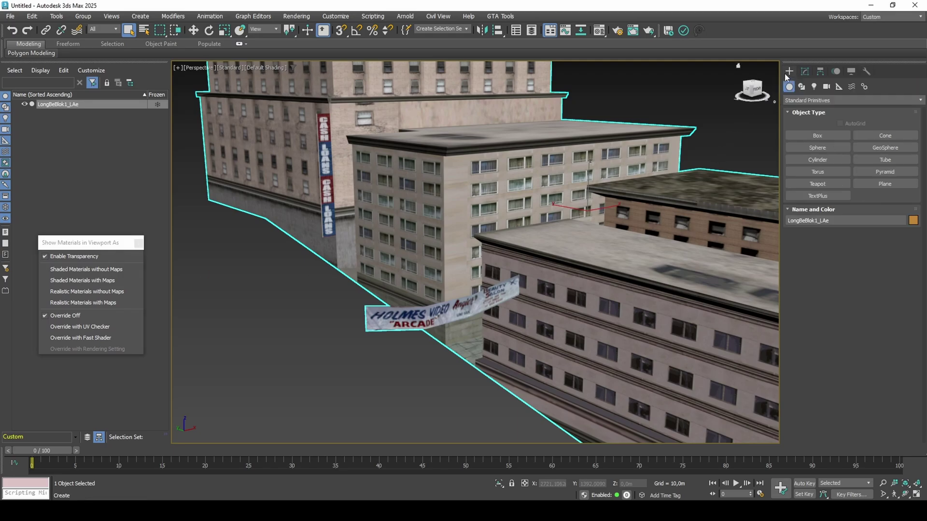
pyautogui.click(864, 87)
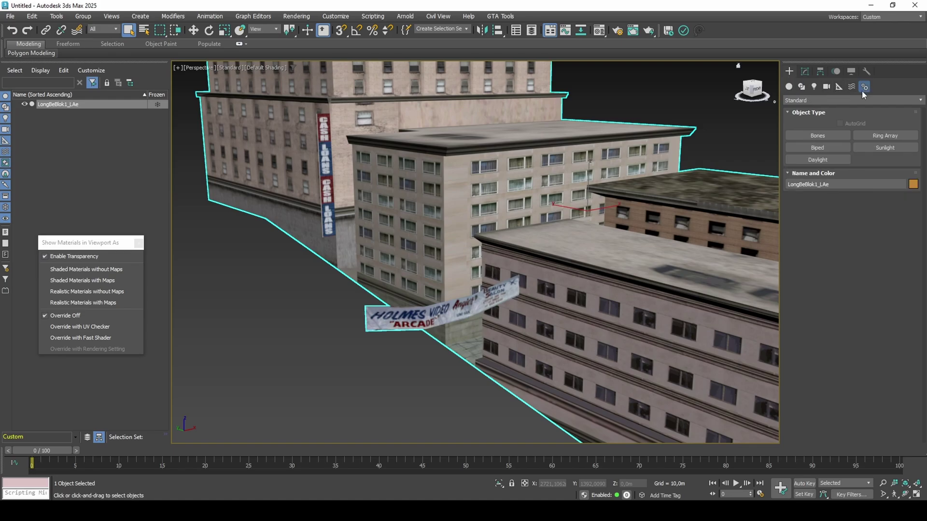
pyautogui.click(824, 160)
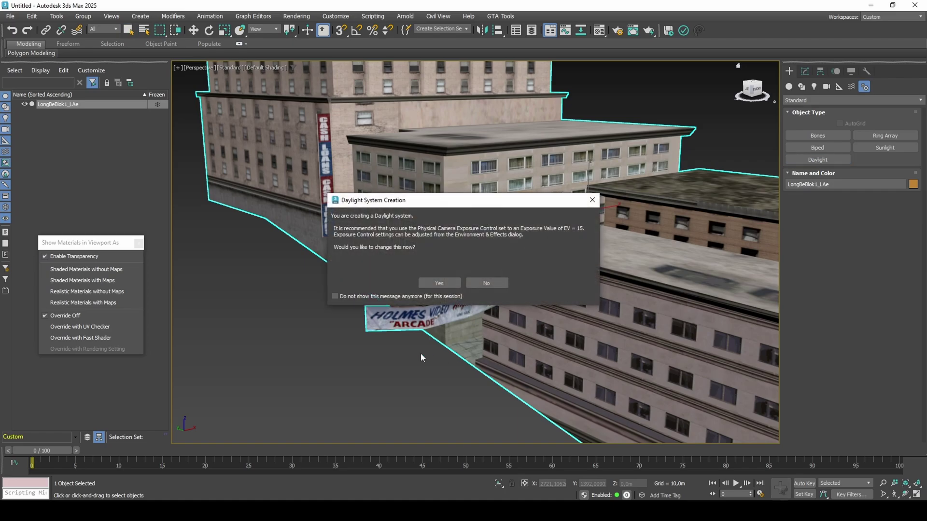
pyautogui.click(487, 283)
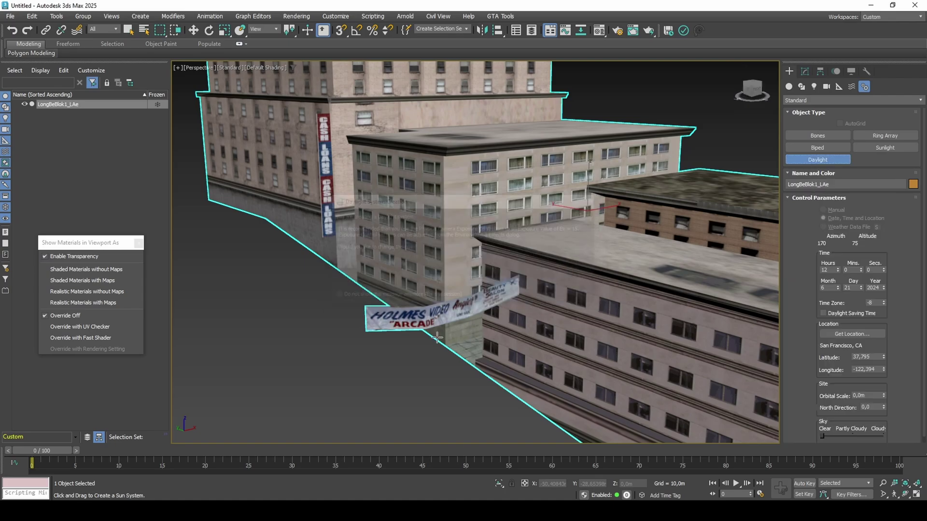
pyautogui.moveTo(425, 350); pyautogui.dragTo(426, 346)
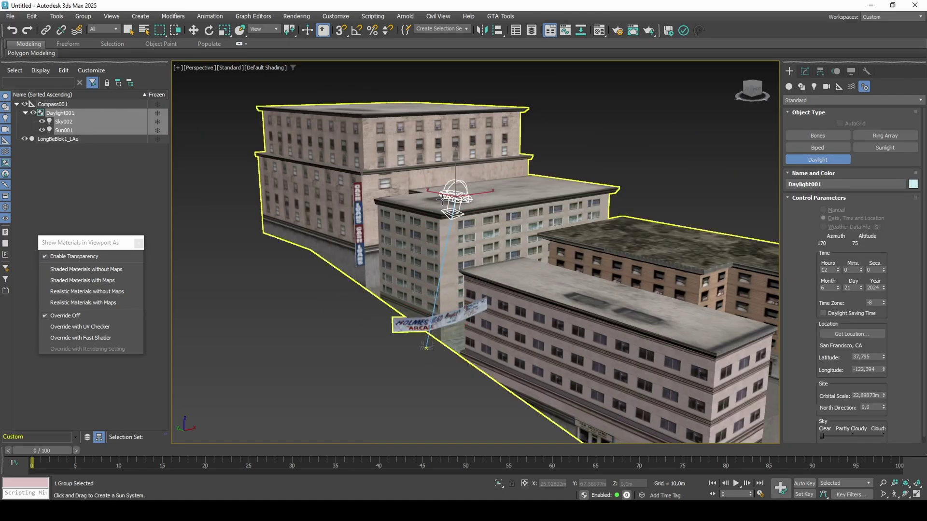
pyautogui.click(443, 198)
pyautogui.rightClick(444, 198)
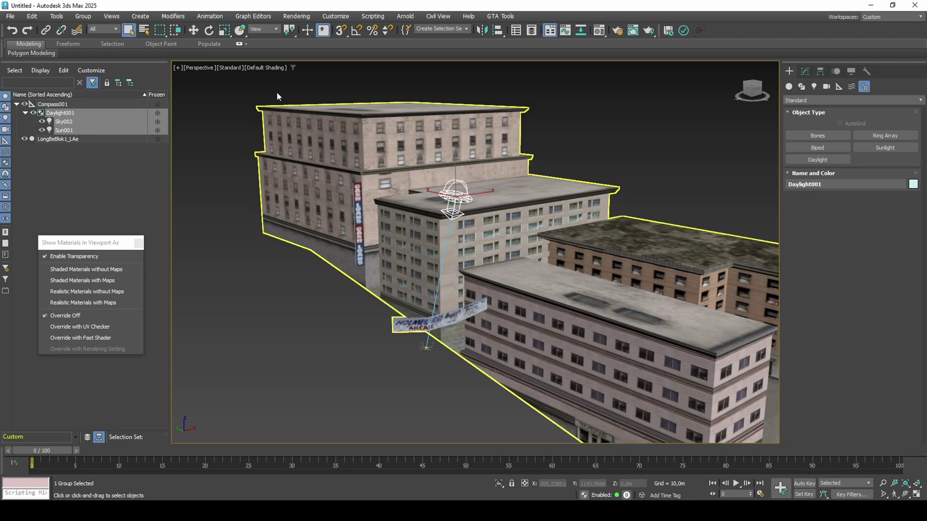
# Step: Illuminate the viewport with scene lights and display Shaded Materials without Maps
pyautogui.click(228, 68)
pyautogui.moveTo(387, 148)
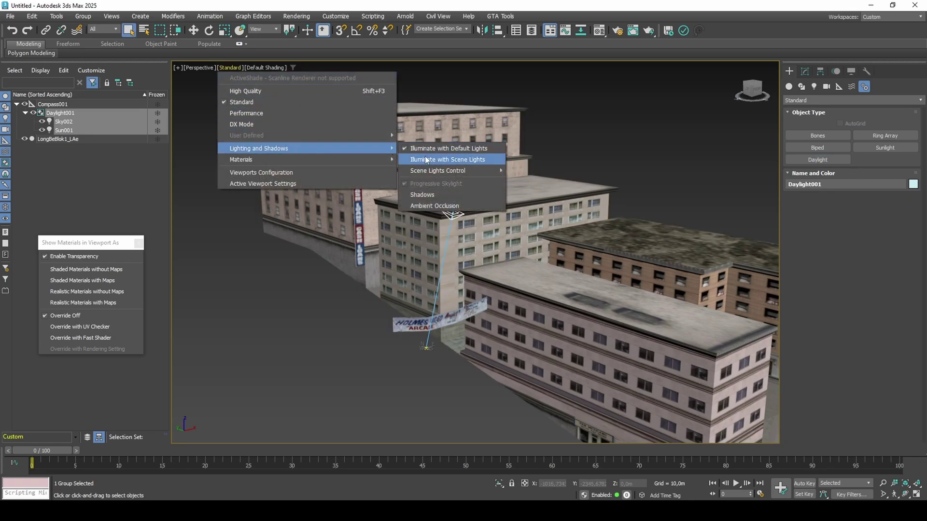
pyautogui.click(447, 160)
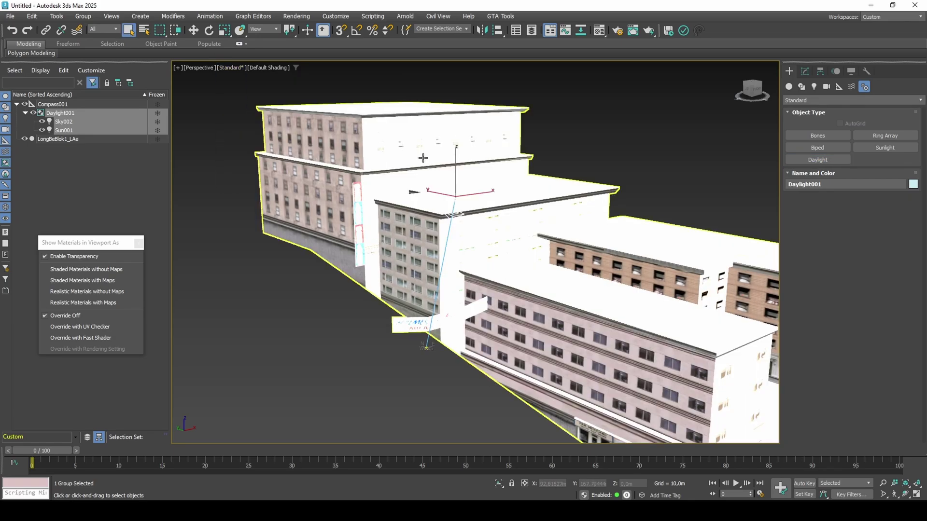
pyautogui.click(136, 270)
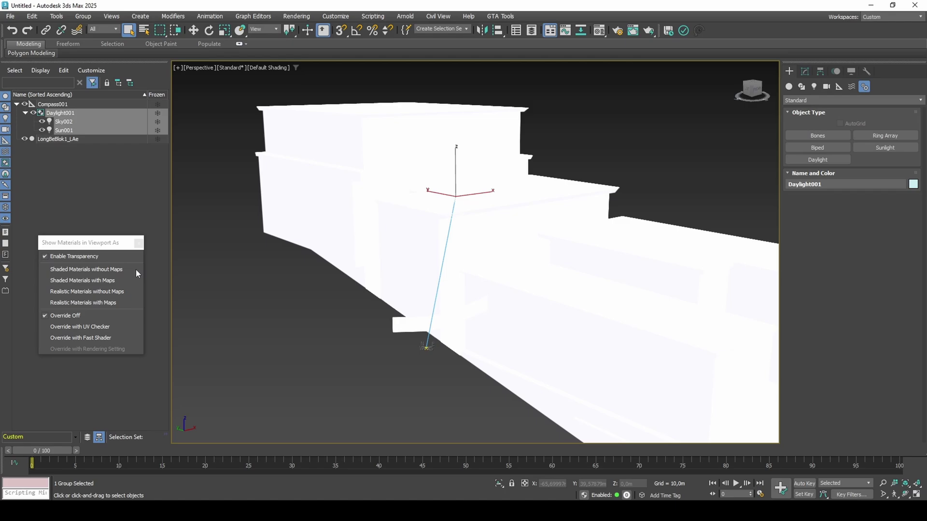
# Step: Set the environment's exposure control to Logarithmic Exposure Control with Exterior daylight enabled
pyautogui.press('8')
pyautogui.click(208, 274)
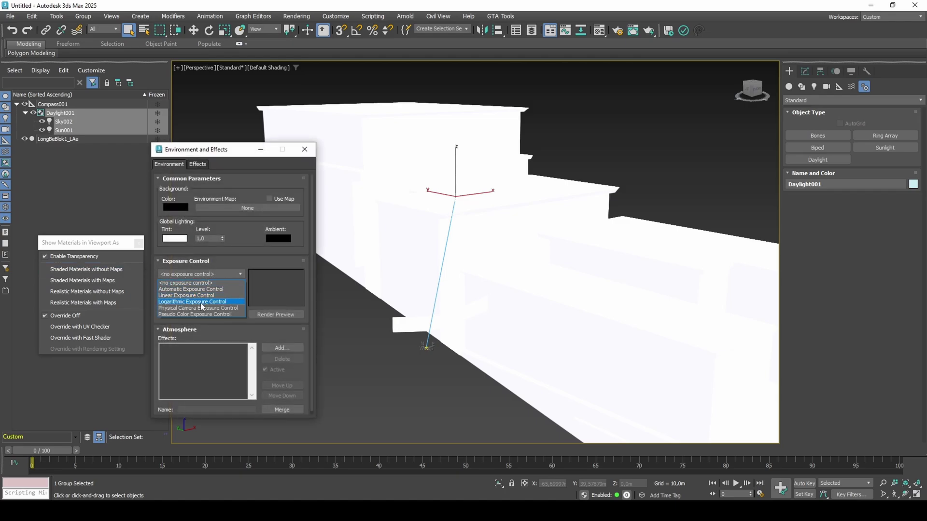
pyautogui.click(206, 302)
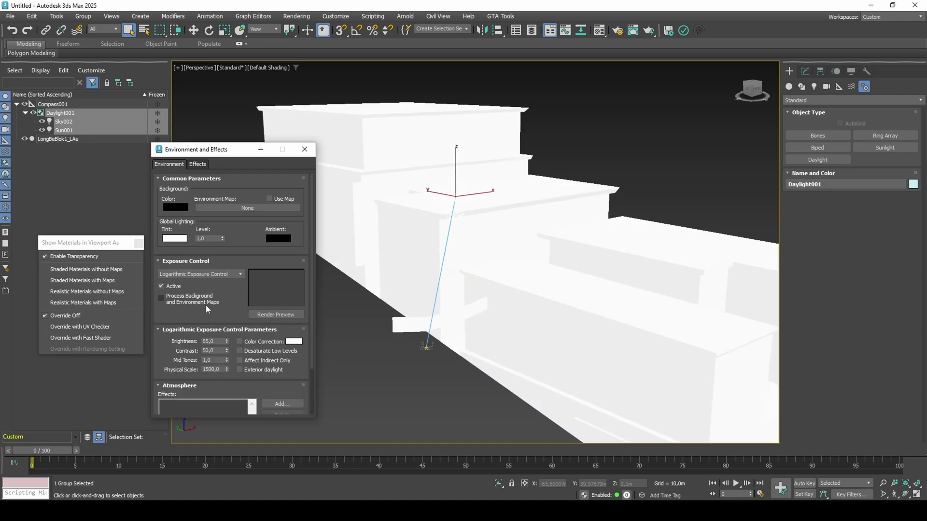
pyautogui.click(244, 370)
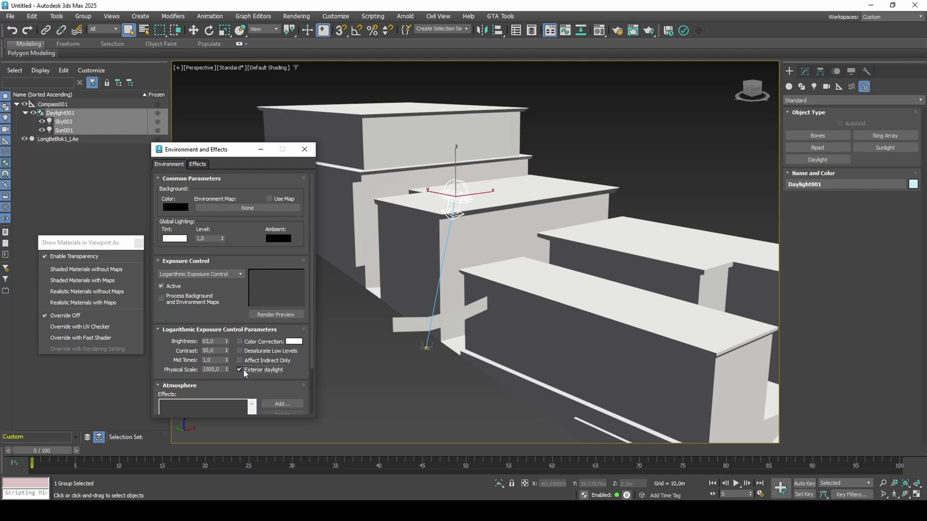
# Step: Try a Smooth modifier with Auto Smooth on the building and test other threshold values
pyautogui.keyDown('alt'); pyautogui.moveTo(531, 287); pyautogui.dragTo(532, 312, button='middle'); pyautogui.keyUp('alt')
pyautogui.moveTo(610, 319); pyautogui.dragTo(441, 307, button='middle')
pyautogui.click(469, 280)
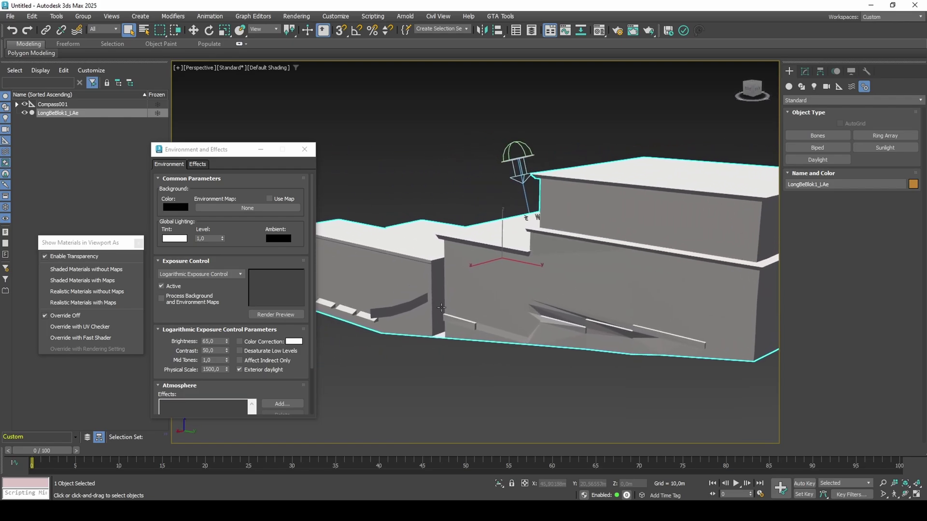
pyautogui.click(804, 72)
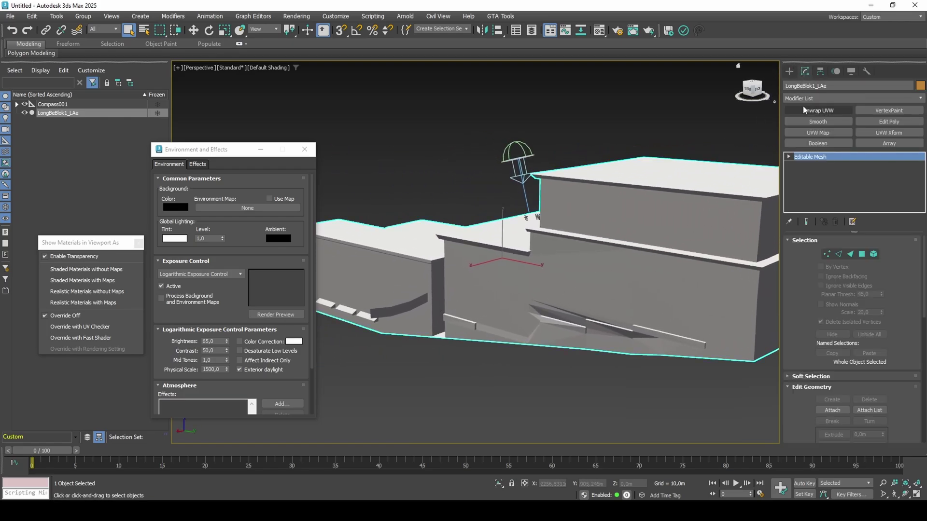
pyautogui.click(804, 120)
pyautogui.click(820, 253)
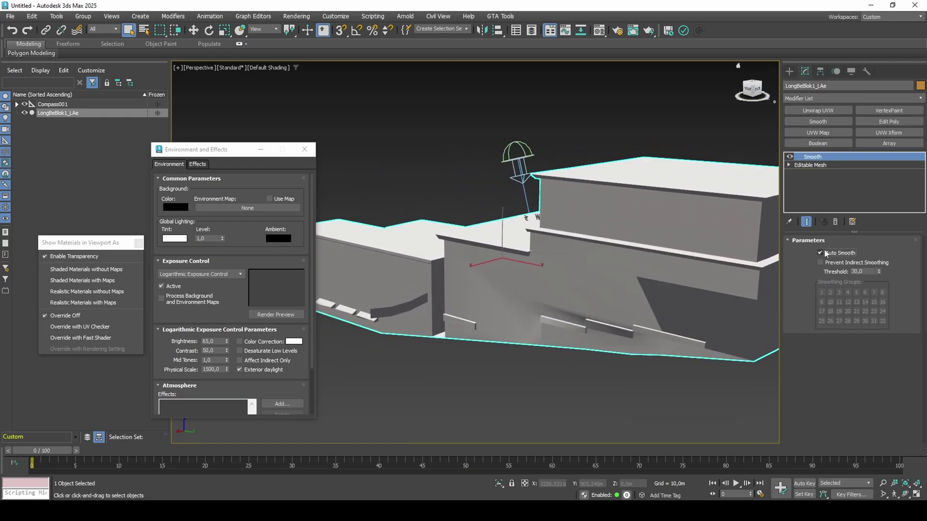
pyautogui.moveTo(699, 333)
pyautogui.keyDown('alt'); pyautogui.mouseDown(button='middle')
pyautogui.moveTo(677, 335)
pyautogui.moveTo(695, 336)
pyautogui.mouseUp(button='middle'); pyautogui.keyUp('alt')
pyautogui.moveTo(880, 271)
pyautogui.mouseDown()
pyautogui.moveTo(872, 427)
pyautogui.moveTo(880, 414)
pyautogui.moveTo(880, 424)
pyautogui.mouseUp()
pyautogui.rightClick(880, 424)
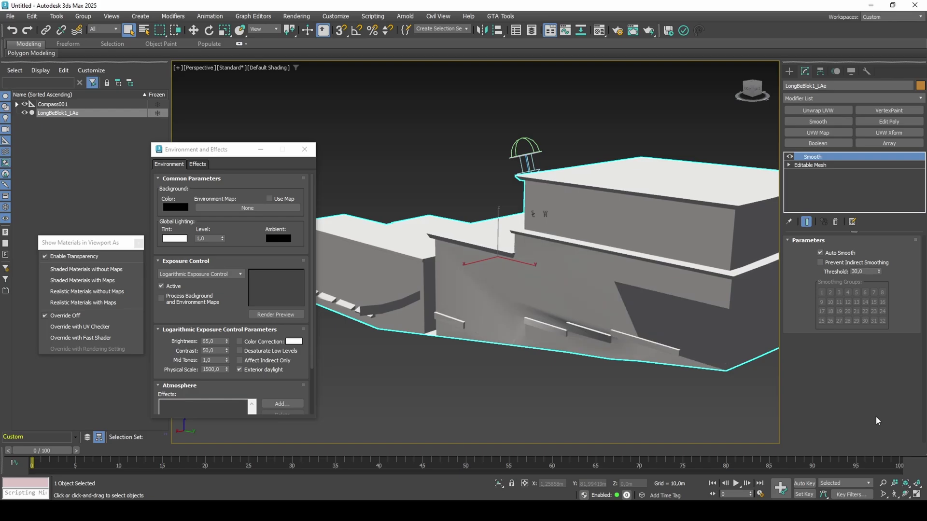
# Step: Replace the building's Smooth modifier with a Weighted Normals modifier that detects hard edges By Edge Angle
pyautogui.click(846, 99)
pyautogui.write('we')
pyautogui.click(823, 129)
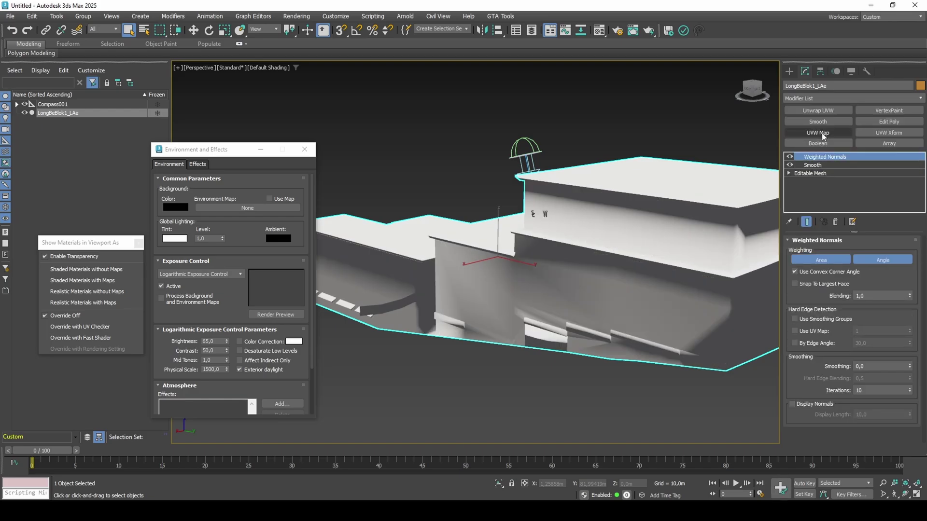
pyautogui.click(824, 165)
pyautogui.click(835, 222)
pyautogui.click(826, 158)
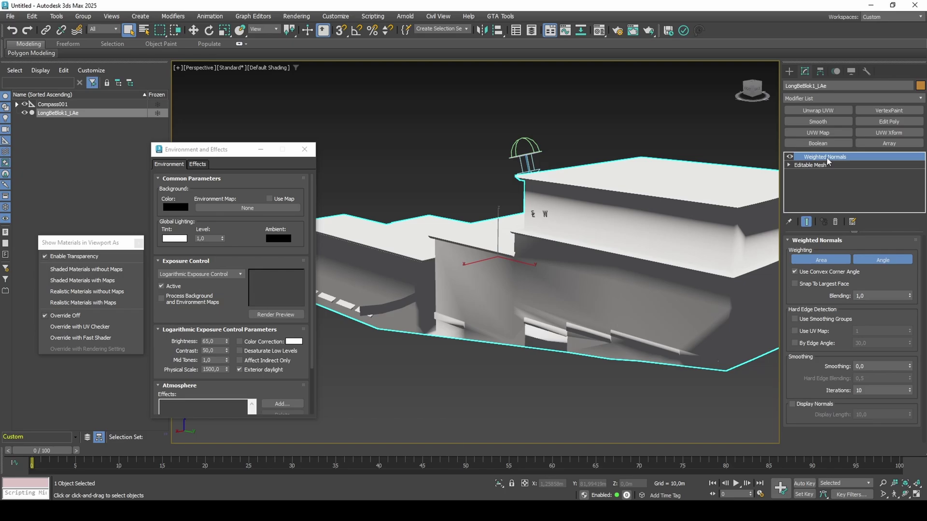
pyautogui.click(811, 343)
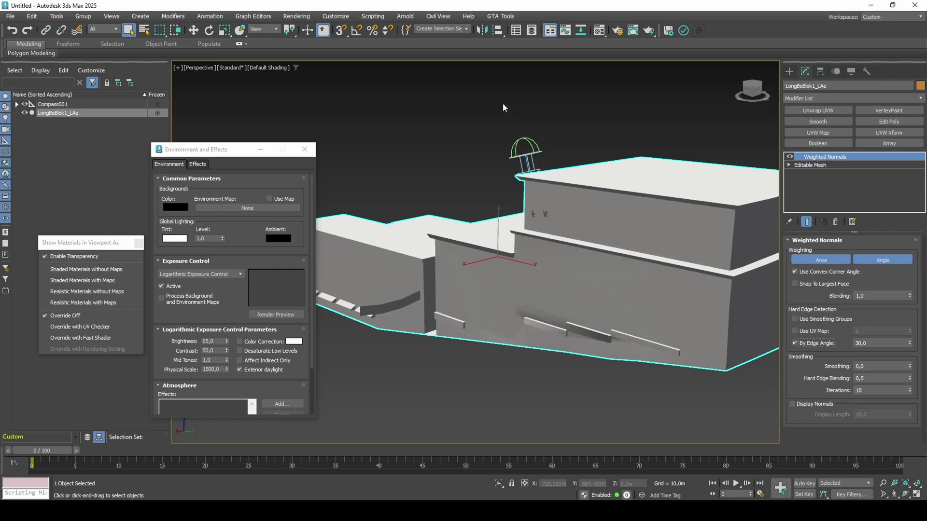
# Step: Set the Daylight system's time of day to 15 hours and inspect the lighting around the building
pyautogui.click(525, 153)
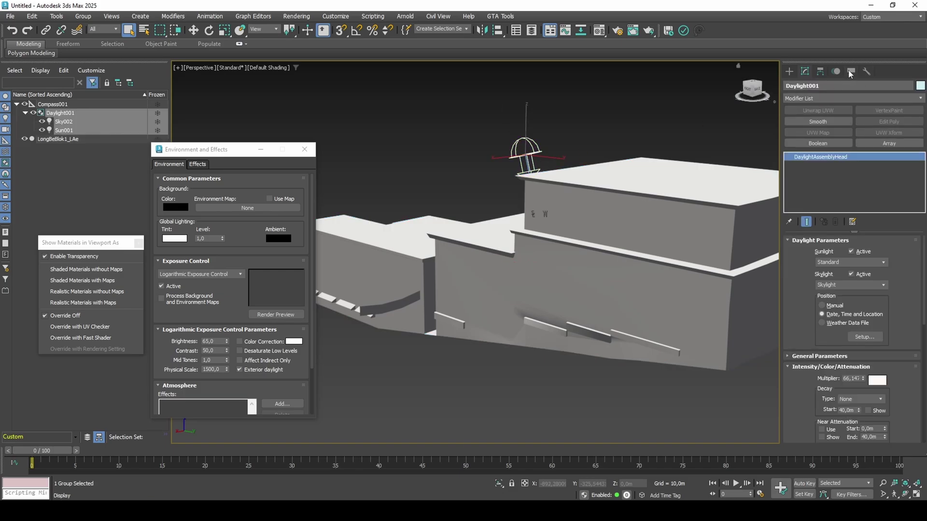
pyautogui.click(836, 71)
pyautogui.moveTo(899, 315); pyautogui.dragTo(880, 290)
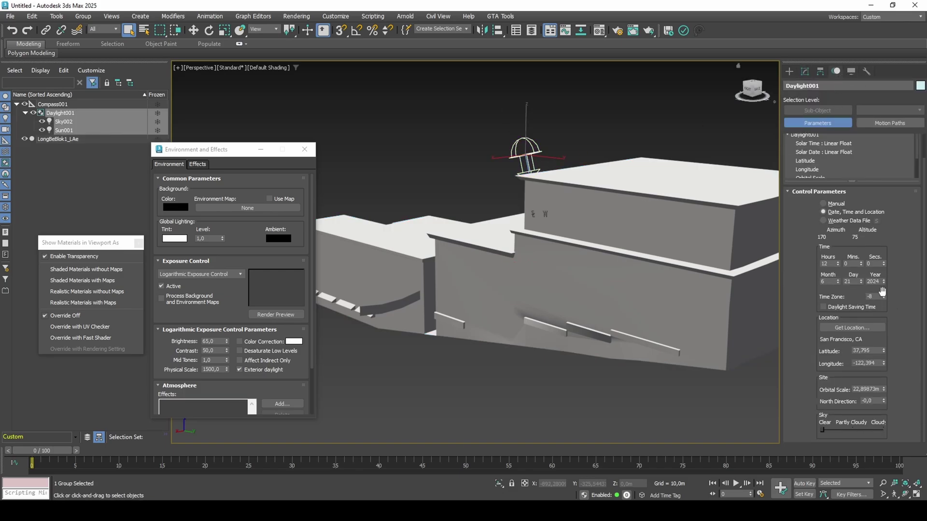
pyautogui.click(838, 262)
pyautogui.click(838, 262)
pyautogui.click(838, 262)
pyautogui.keyDown('alt'); pyautogui.moveTo(628, 271); pyautogui.dragTo(570, 351, button='middle'); pyautogui.keyUp('alt')
pyautogui.keyDown('alt'); pyautogui.moveTo(569, 351); pyautogui.dragTo(606, 340, button='middle'); pyautogui.keyUp('alt')
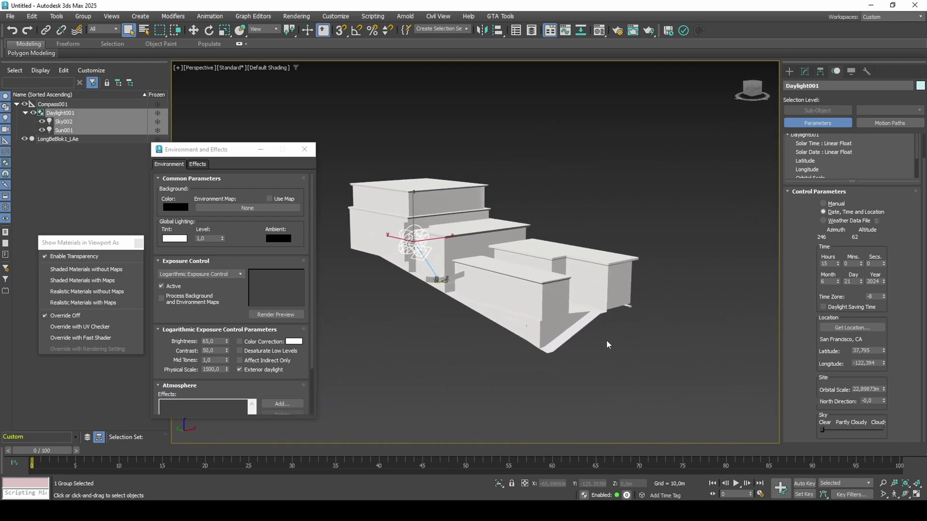
# Step: Compare the building's shading with the Daylight system's skylight switched off and on again
pyautogui.click(805, 71)
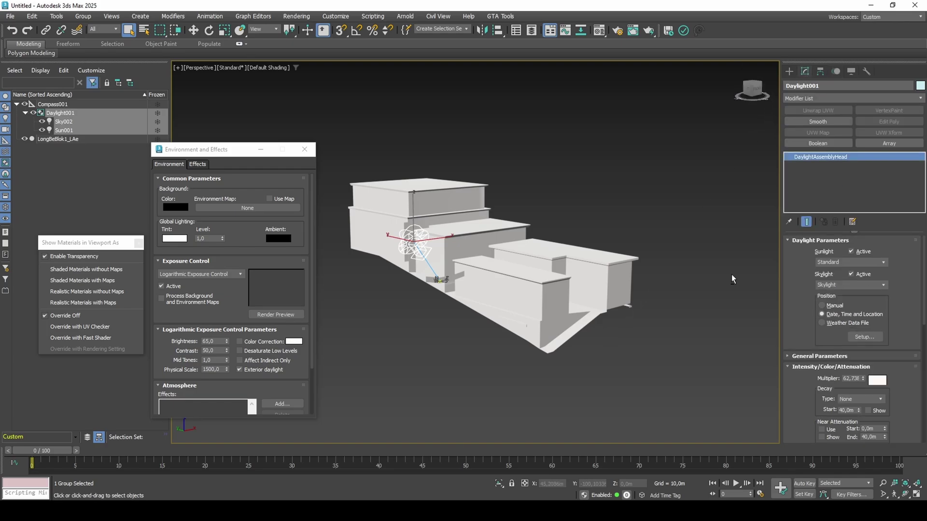
pyautogui.keyDown('alt'); pyautogui.moveTo(728, 274); pyautogui.dragTo(607, 278, button='middle'); pyautogui.keyUp('alt')
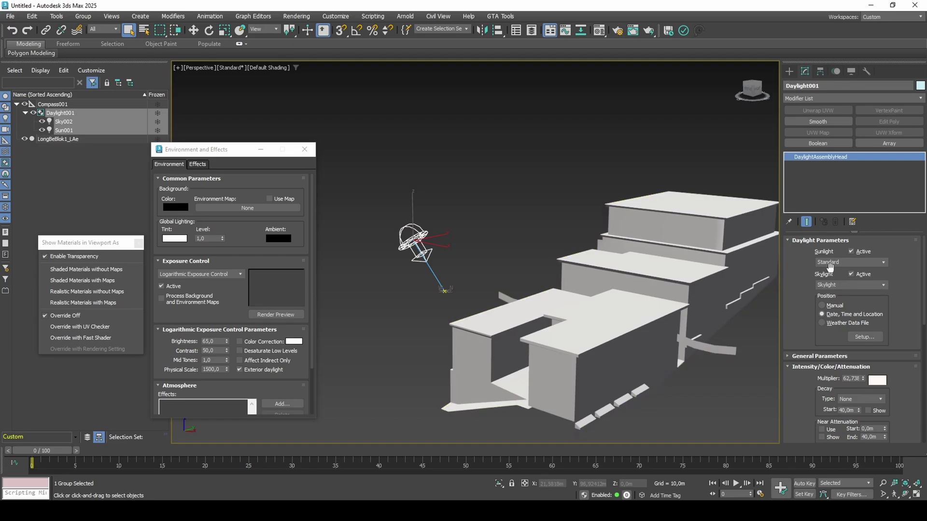
pyautogui.click(852, 274)
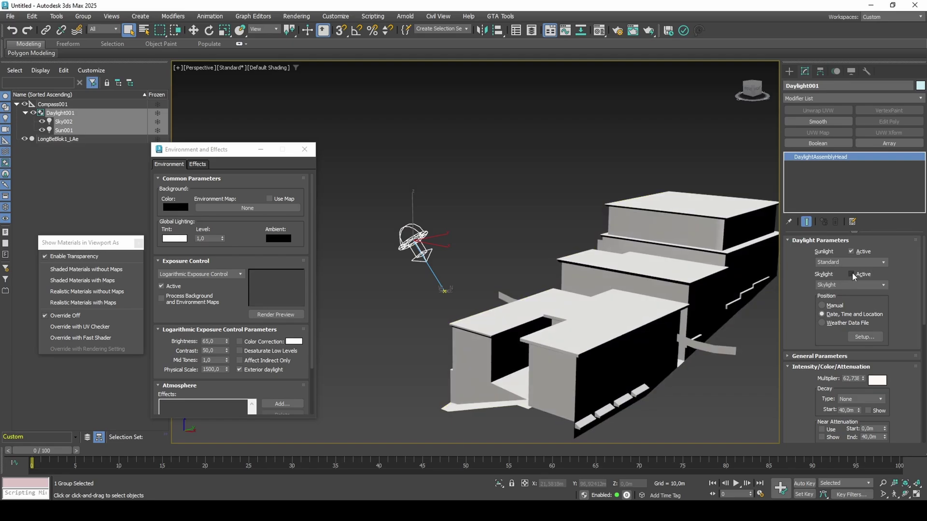
pyautogui.click(851, 275)
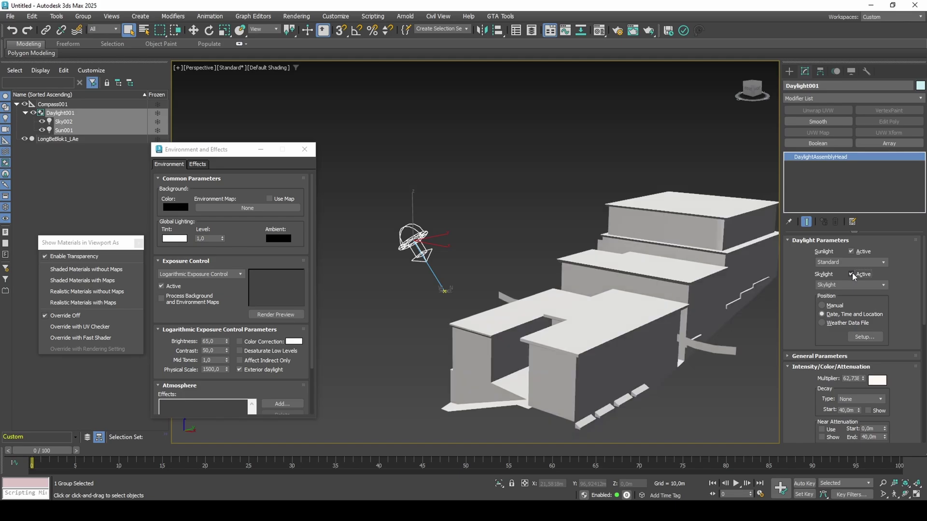
# Step: Try a skylight multiplier of 14.73 on the Daylight system, and undo it
pyautogui.scroll(-5, 894, 312)
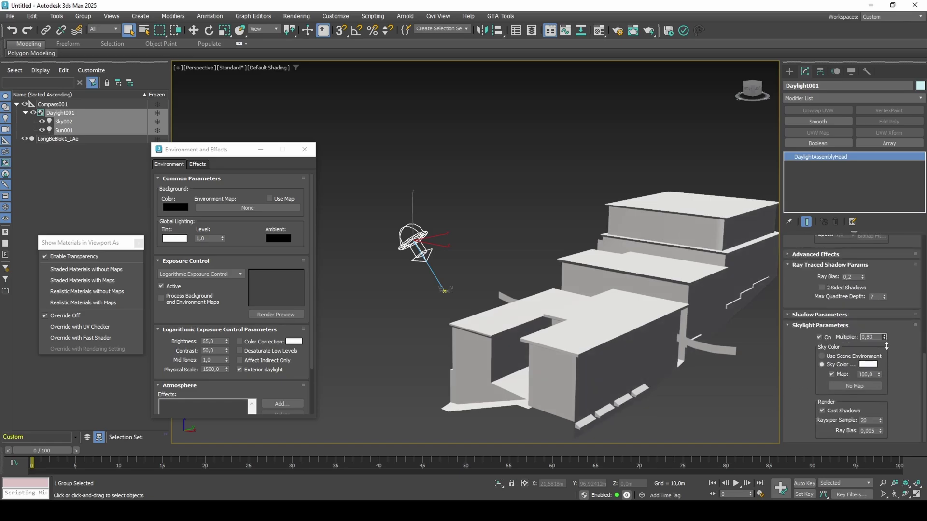
pyautogui.moveTo(885, 337); pyautogui.dragTo(881, 175)
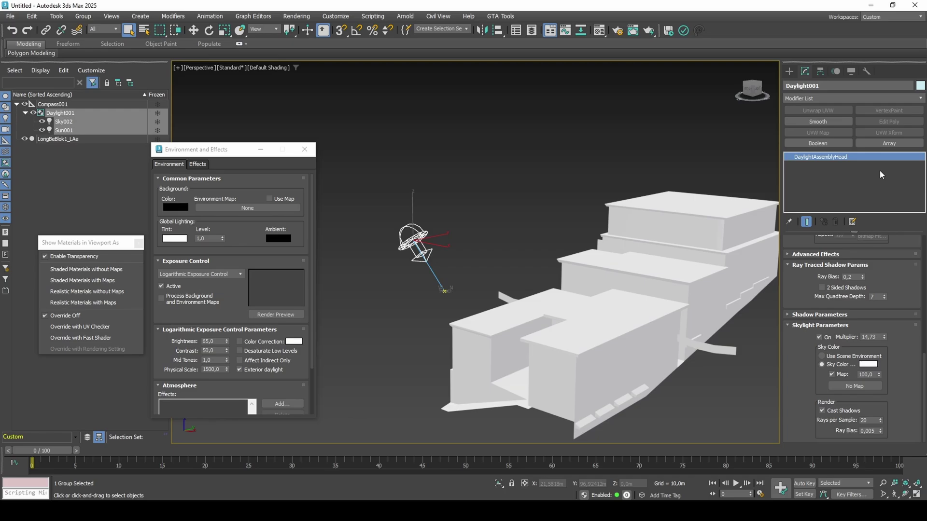
pyautogui.hotkey('ctrl', 'z')
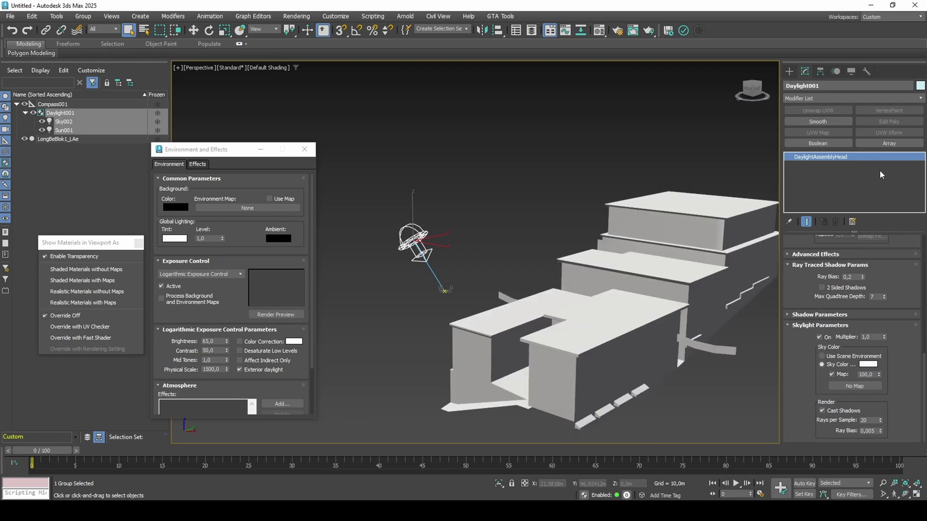
# Step: Try different Brightness, Contrast and Mid Tones values in the Logarithmic Exposure Control, and discard the changes
pyautogui.moveTo(227, 341); pyautogui.dragTo(237, 80)
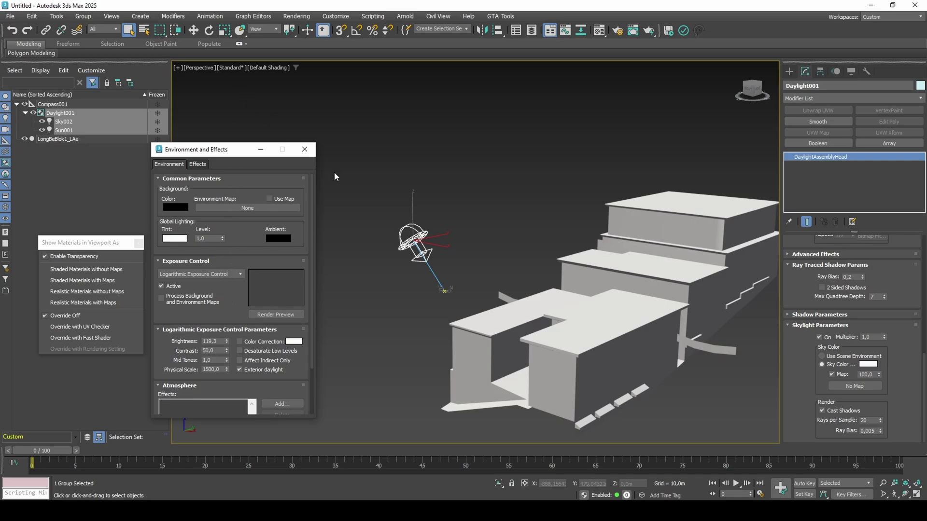
pyautogui.moveTo(228, 341); pyautogui.dragTo(284, 440)
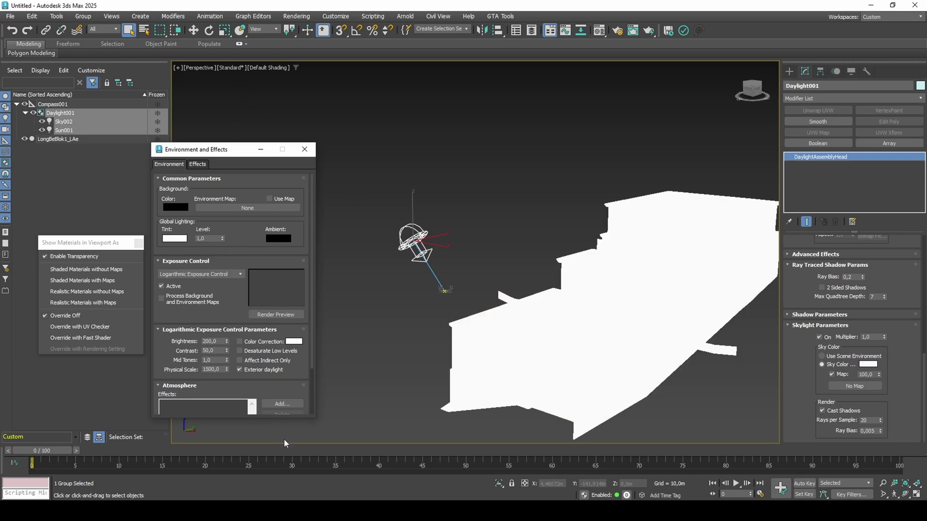
pyautogui.rightClick(231, 342)
pyautogui.moveTo(225, 352); pyautogui.dragTo(225, 471)
pyautogui.moveTo(225, 352); pyautogui.dragTo(226, 413)
pyautogui.rightClick(226, 351)
pyautogui.moveTo(226, 346); pyautogui.dragTo(238, 83)
pyautogui.rightClick(242, 125)
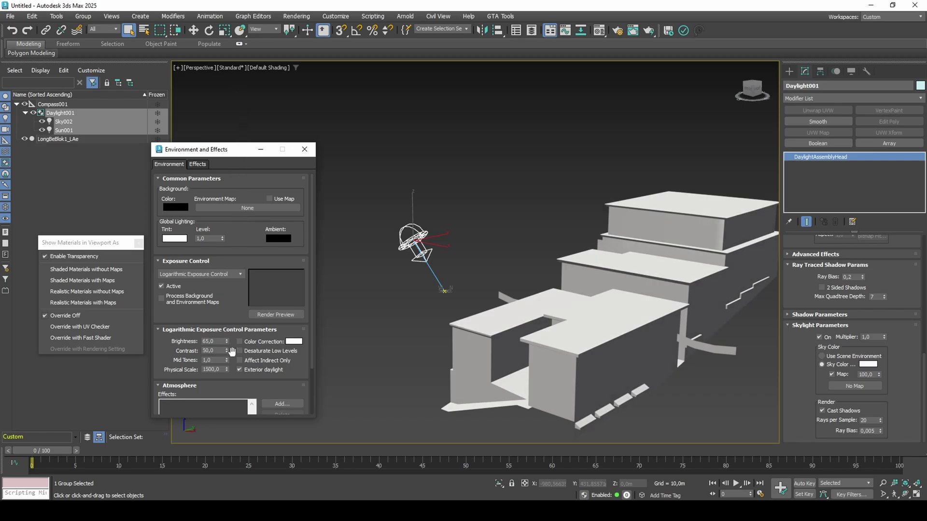
pyautogui.moveTo(228, 361); pyautogui.dragTo(241, 289)
pyautogui.rightClick(241, 289)
# Step: Try a dark grey sunlight color on the Daylight system, and cancel the color change
pyautogui.scroll(10, 874, 418)
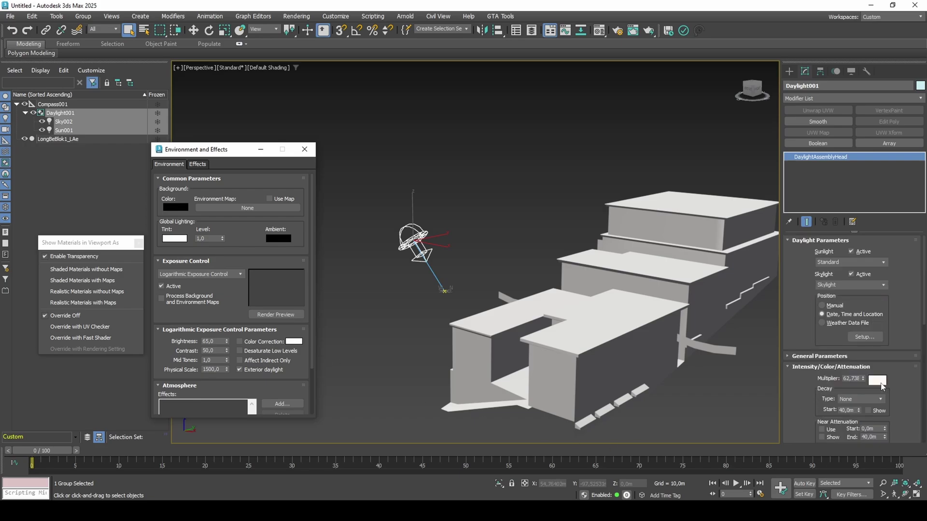
pyautogui.click(877, 381)
pyautogui.moveTo(794, 334); pyautogui.dragTo(760, 338)
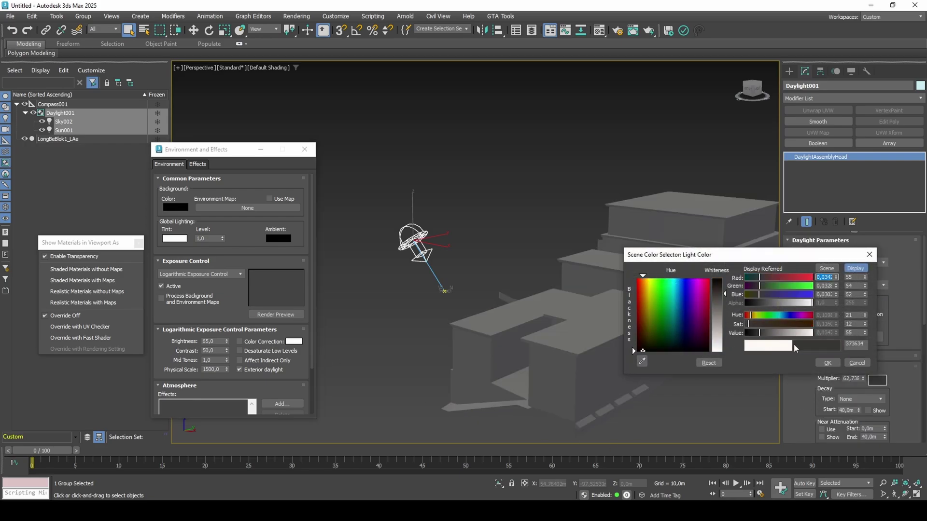
pyautogui.click(856, 363)
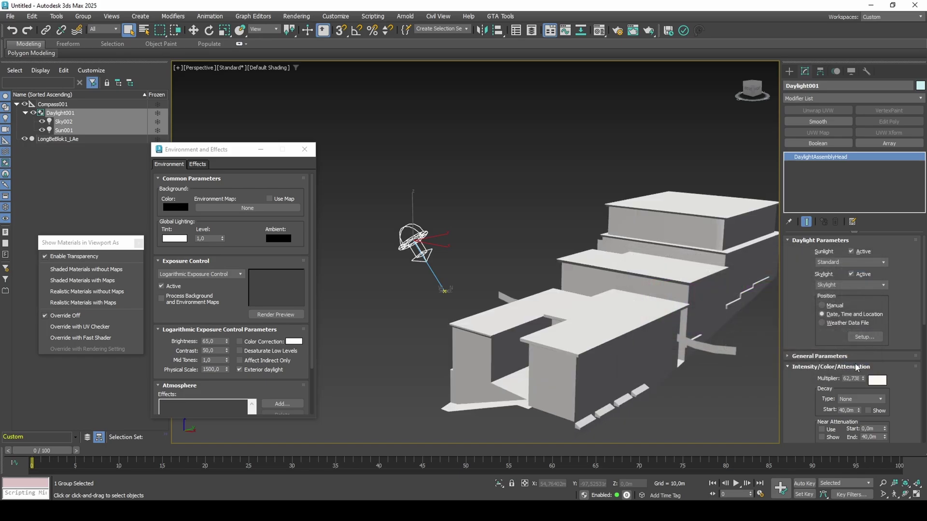
# Step: Try another latitude for the Daylight system's location, inspect the building's lighting, and undo the change
pyautogui.click(864, 337)
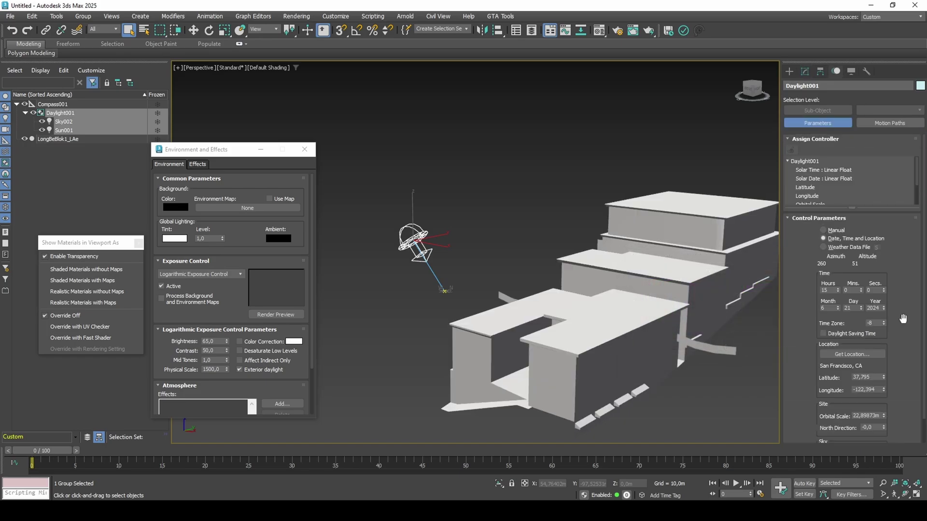
pyautogui.scroll(-2, 905, 340)
pyautogui.moveTo(883, 350); pyautogui.dragTo(883, 318)
pyautogui.moveTo(14, 440); pyautogui.dragTo(106, 315)
pyautogui.keyDown('alt'); pyautogui.moveTo(424, 309); pyautogui.dragTo(538, 303, button='middle'); pyautogui.keyUp('alt')
pyautogui.hotkey('ctrl', 'z')
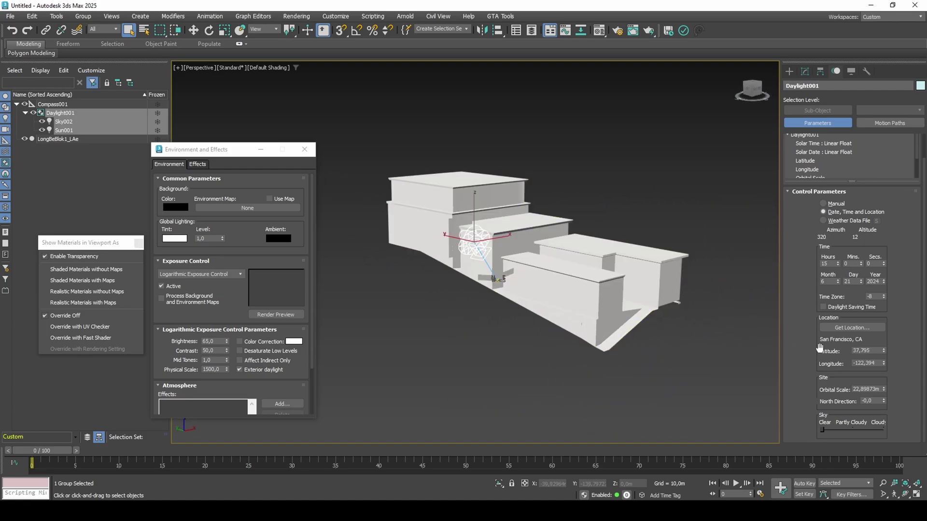
# Step: Try a North Direction of 171 and a different Orbital Scale for the Daylight system, and undo both changes
pyautogui.moveTo(884, 400); pyautogui.dragTo(887, 299)
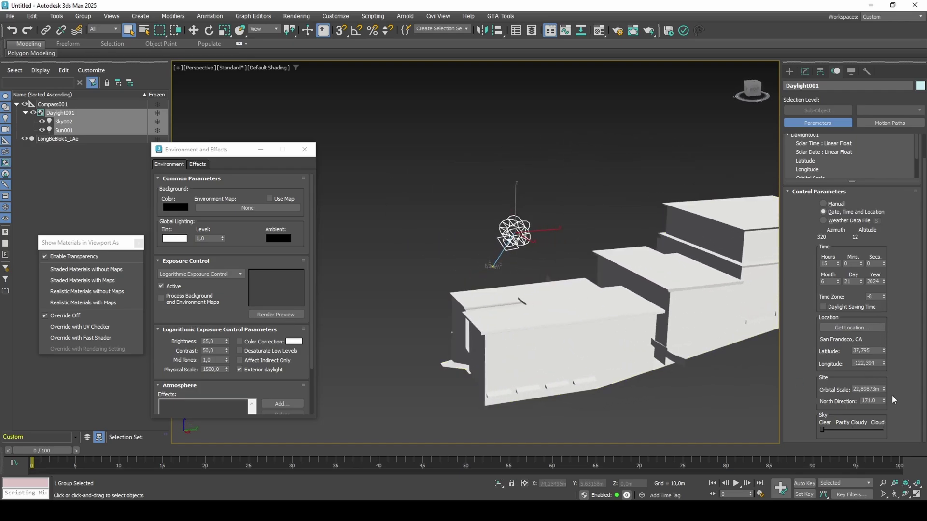
pyautogui.moveTo(884, 390); pyautogui.dragTo(871, 448)
pyautogui.hotkey('ctrl', 'z')
pyautogui.rightClick(885, 401)
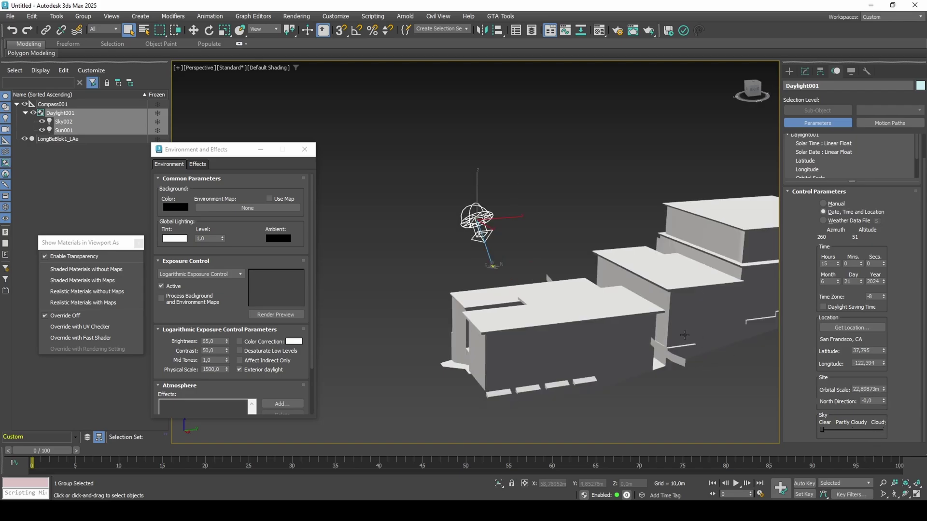
# Step: Switch the Daylight system to Manual positioning and set its sunlight multiplier to about 18.19
pyautogui.keyDown('alt'); pyautogui.moveTo(630, 335); pyautogui.dragTo(712, 351, button='middle'); pyautogui.keyUp('alt')
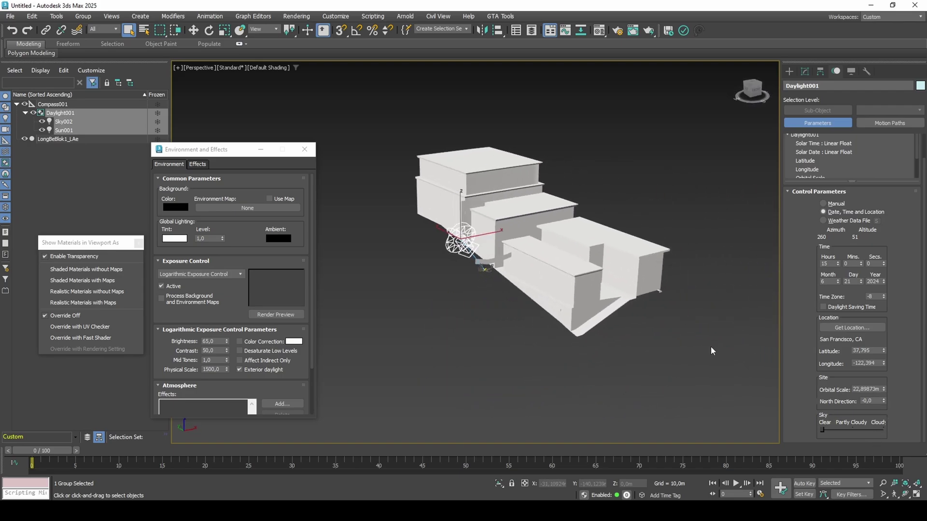
pyautogui.click(831, 204)
pyautogui.click(810, 73)
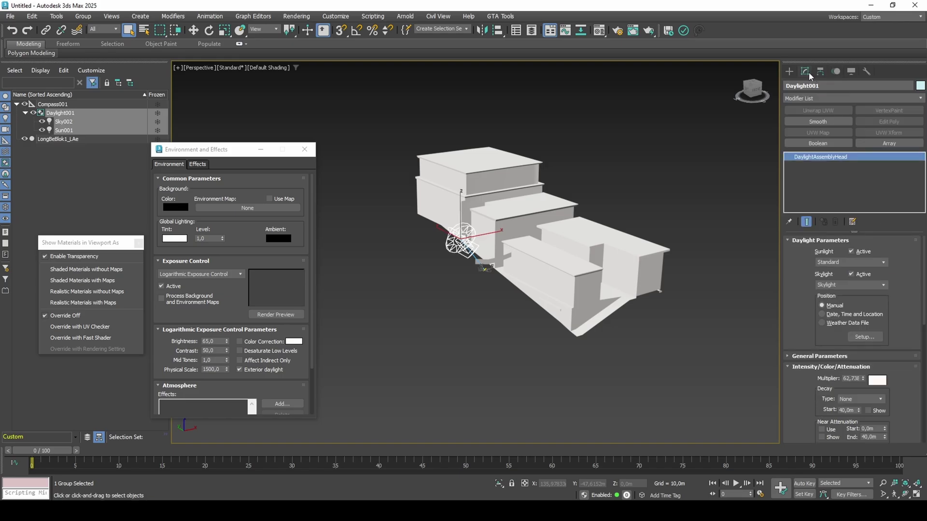
pyautogui.scroll(-3, 902, 329)
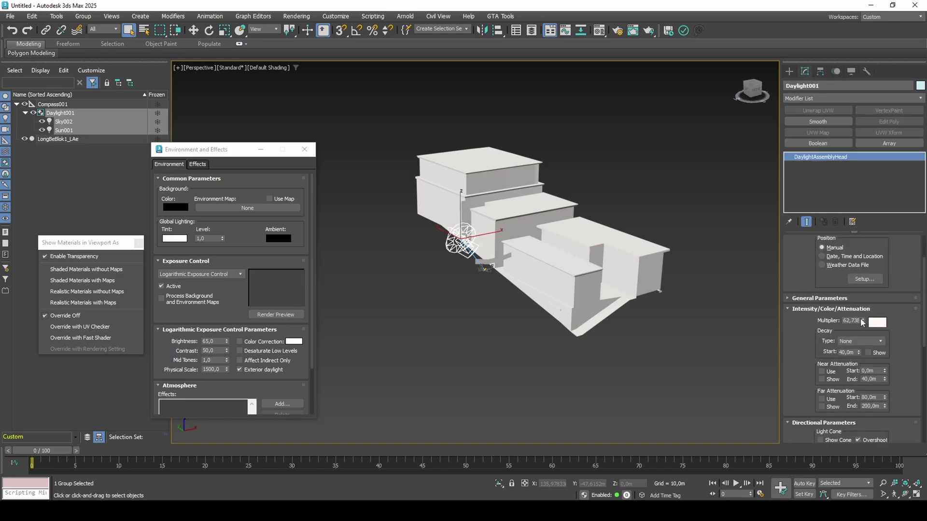
pyautogui.moveTo(862, 322); pyautogui.dragTo(865, 351)
# Step: Move the Daylight system above and beyond the building's tall end, to about X 78.9, Y 66.4, Z 53.1 m
pyautogui.moveTo(603, 247); pyautogui.dragTo(628, 295, button='middle')
pyautogui.keyDown('alt'); pyautogui.moveTo(627, 295); pyautogui.dragTo(514, 268, button='middle'); pyautogui.keyUp('alt')
pyautogui.press('w')
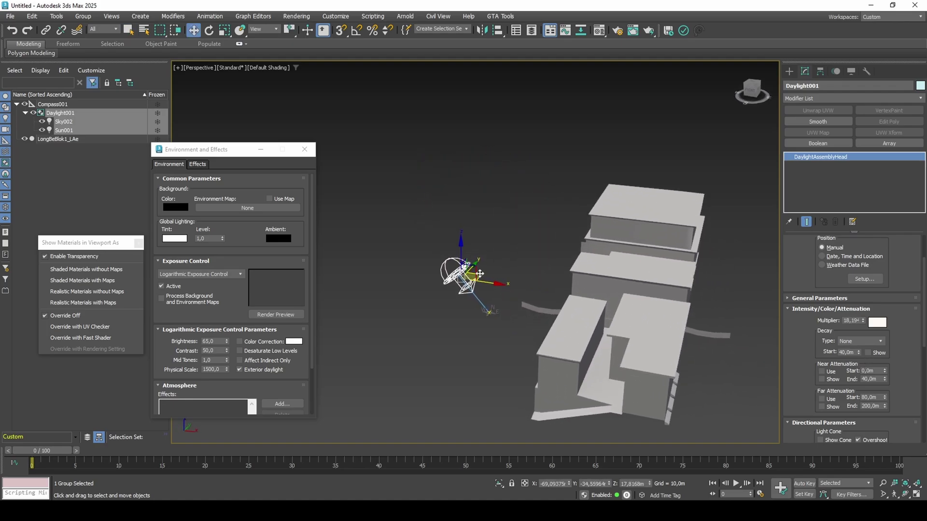
pyautogui.moveTo(479, 274)
pyautogui.mouseDown()
pyautogui.moveTo(613, 203)
pyautogui.moveTo(739, 309)
pyautogui.moveTo(720, 405)
pyautogui.moveTo(676, 445)
pyautogui.moveTo(747, 361)
pyautogui.moveTo(740, 290)
pyautogui.mouseUp()
pyautogui.keyDown('alt'); pyautogui.moveTo(664, 336); pyautogui.dragTo(431, 279, button='middle'); pyautogui.keyUp('alt')
pyautogui.moveTo(432, 278); pyautogui.dragTo(667, 389)
pyautogui.keyDown('alt'); pyautogui.moveTo(630, 373); pyautogui.dragTo(776, 342, button='middle'); pyautogui.keyUp('alt')
pyautogui.moveTo(754, 354); pyautogui.dragTo(759, 234)
pyautogui.keyDown('alt'); pyautogui.moveTo(632, 314); pyautogui.dragTo(519, 326, button='middle'); pyautogui.keyUp('alt')
pyautogui.moveTo(743, 305); pyautogui.dragTo(413, 216, button='middle')
pyautogui.keyDown('alt'); pyautogui.moveTo(413, 216); pyautogui.dragTo(635, 325, button='middle'); pyautogui.keyUp('alt')
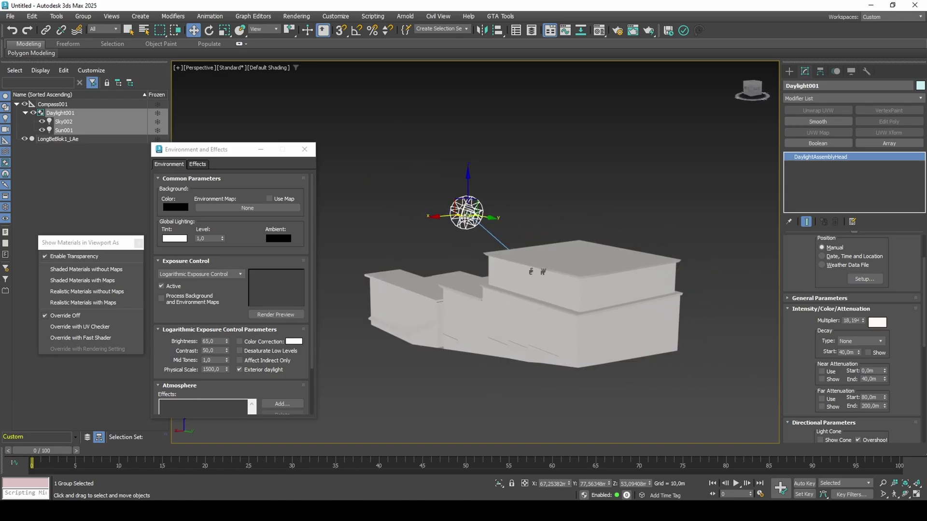
pyautogui.moveTo(465, 216); pyautogui.dragTo(413, 213)
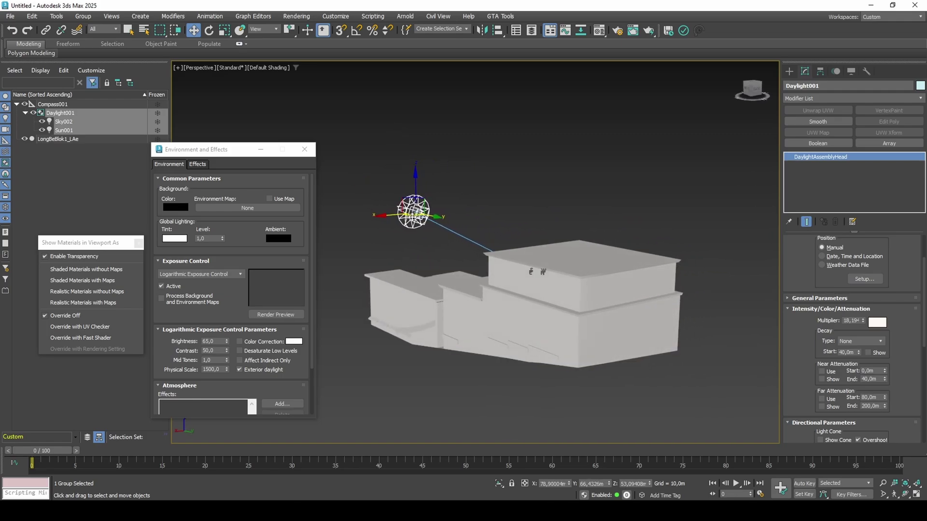
# Step: Return the perspective viewport's Lighting and Shadows from scene lights to the Standard default lights
pyautogui.click(231, 67)
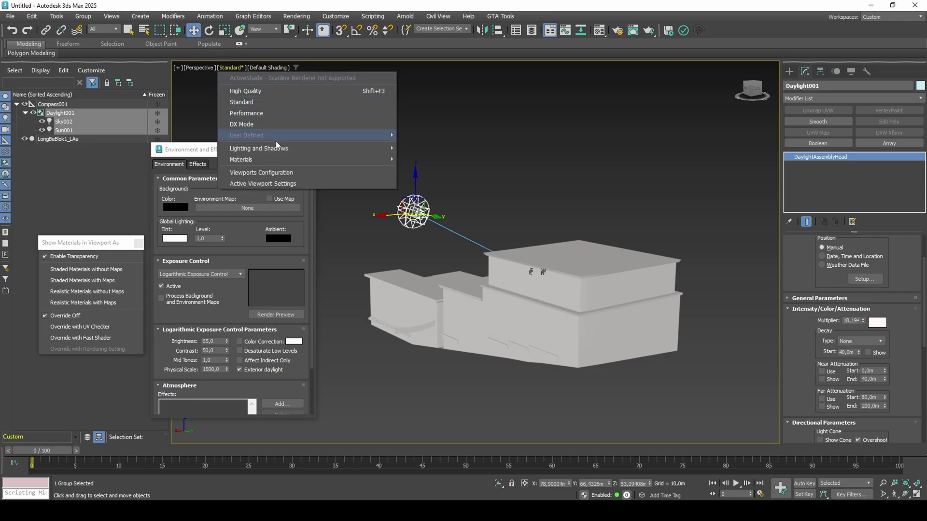
pyautogui.moveTo(278, 148)
pyautogui.click(417, 149)
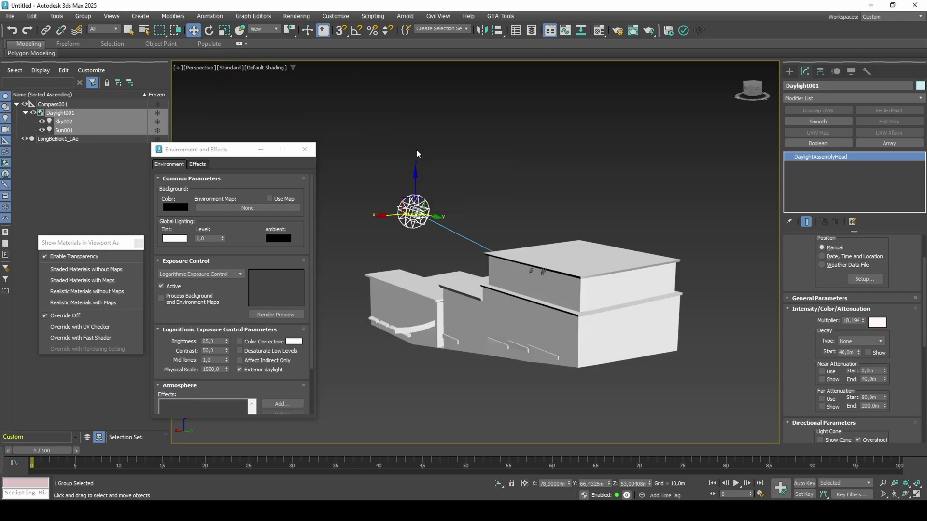
# Step: Add a VertexPaint modifier to the LongBeBlok1_LAe building and turn on its vertex color display
pyautogui.click(531, 290)
pyautogui.click(882, 110)
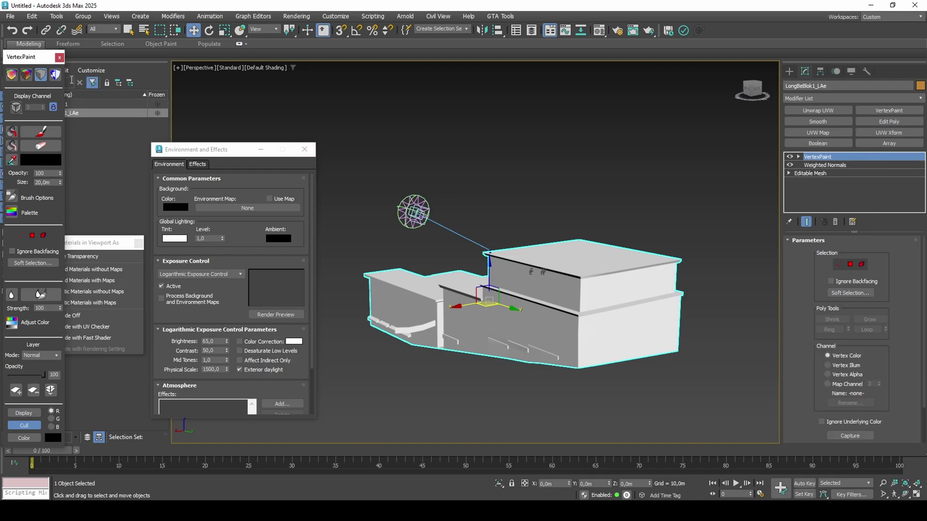
pyautogui.click(26, 75)
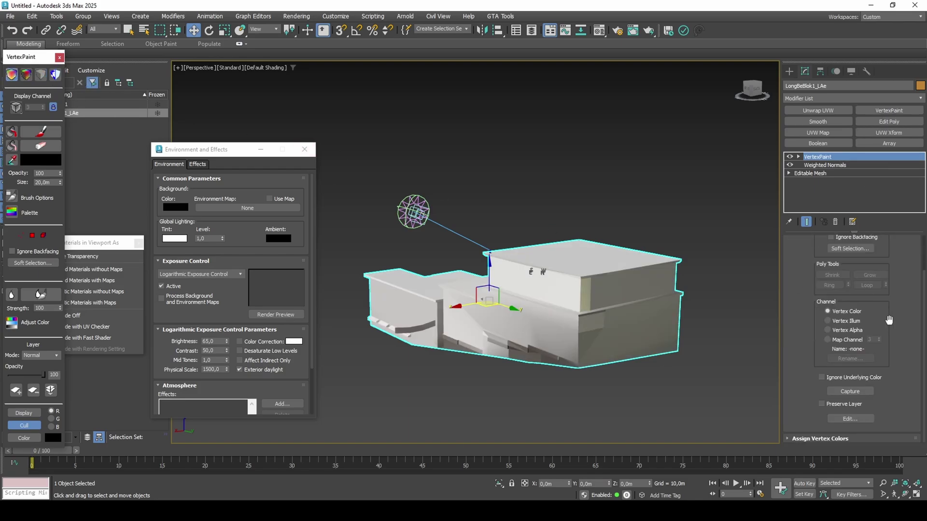
# Step: Assign vertex colors to the building with the Lighting Only light model and inspect the baked shading
pyautogui.click(866, 439)
pyautogui.scroll(1, 884, 330)
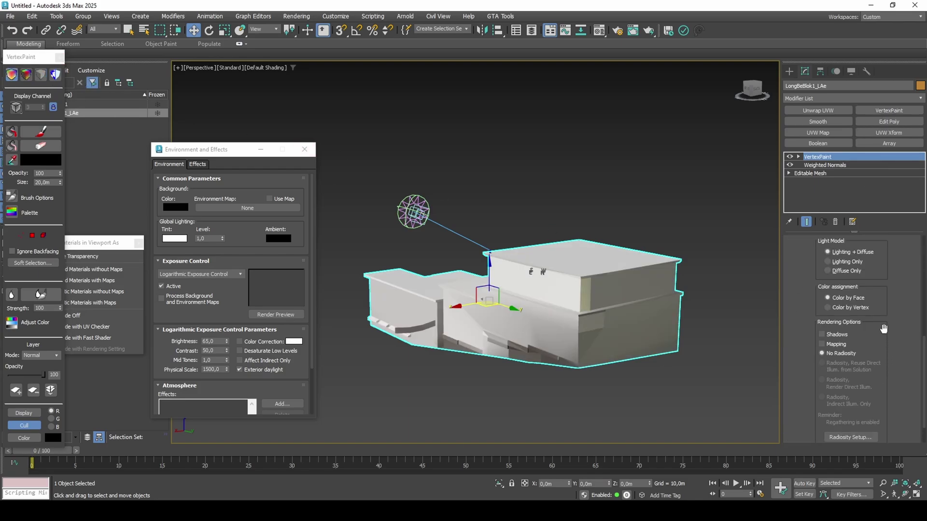
pyautogui.click(854, 262)
pyautogui.scroll(-2, 864, 338)
pyautogui.click(865, 424)
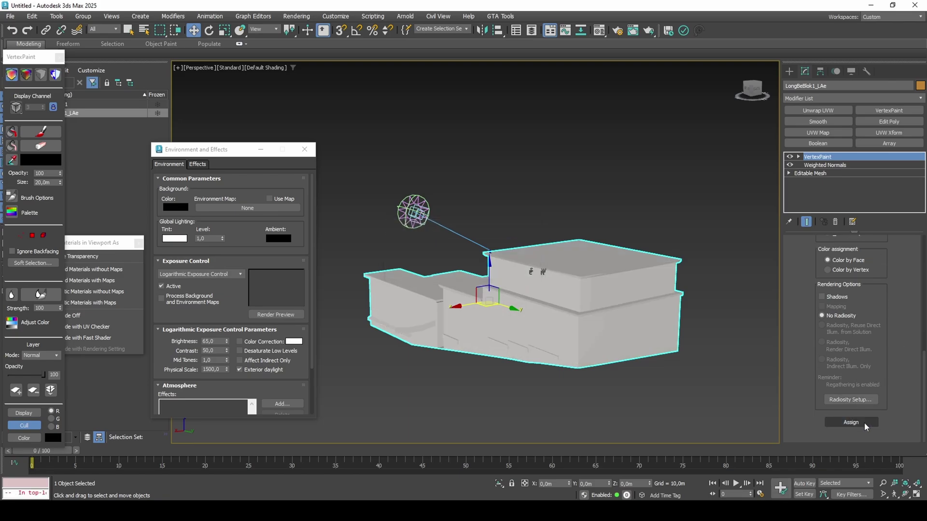
pyautogui.keyDown('alt'); pyautogui.moveTo(612, 347); pyautogui.dragTo(369, 344, button='middle'); pyautogui.keyUp('alt')
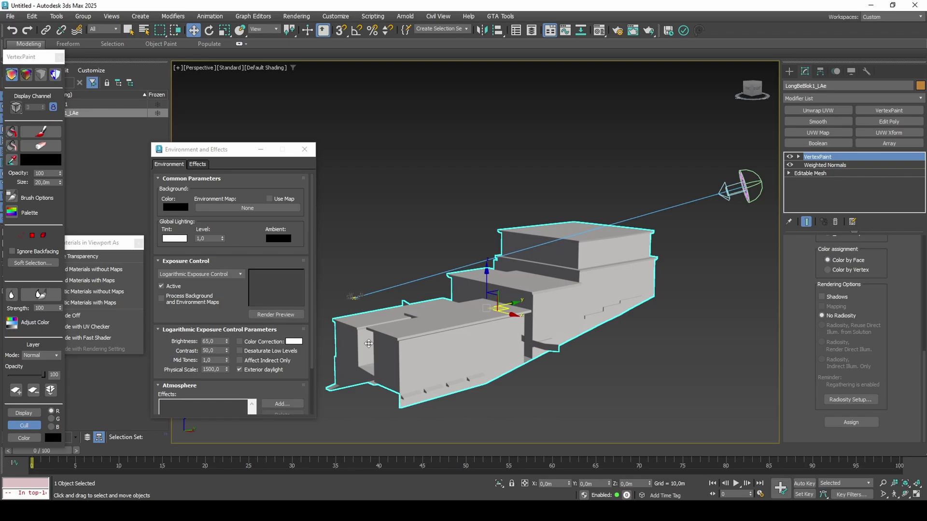
# Step: Replace the building's VertexPaint modifier with a new one and fill all its vertices with pure white
pyautogui.click(836, 222)
pyautogui.click(880, 112)
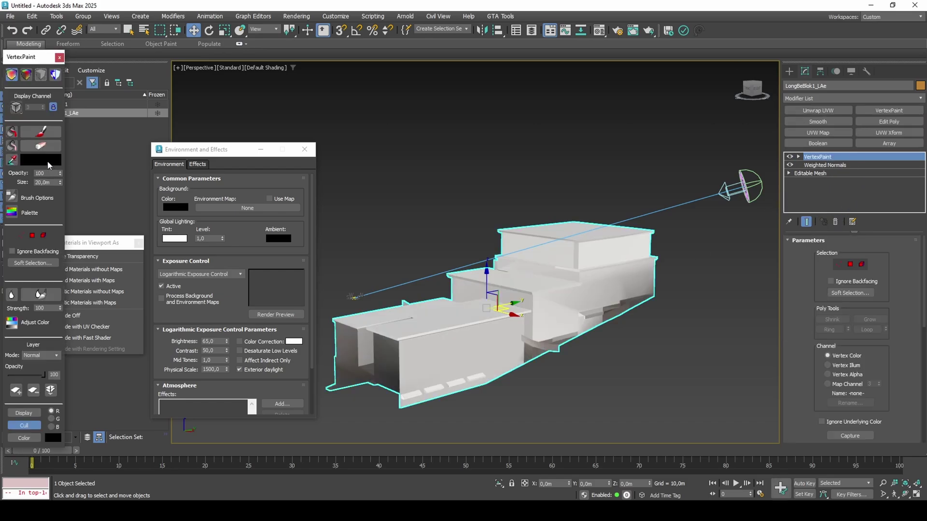
pyautogui.click(48, 165)
pyautogui.moveTo(134, 108); pyautogui.dragTo(221, 105)
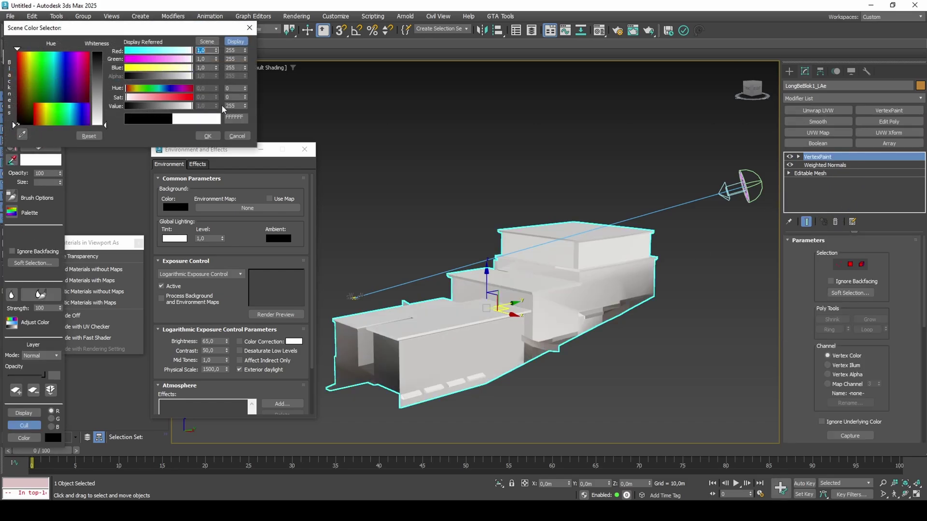
pyautogui.click(205, 137)
pyautogui.click(40, 132)
# Step: Rename the building's VertexPaint modifier to "VertexPaint base white"
pyautogui.rightClick(827, 158)
pyautogui.click(819, 161)
pyautogui.write('base white')
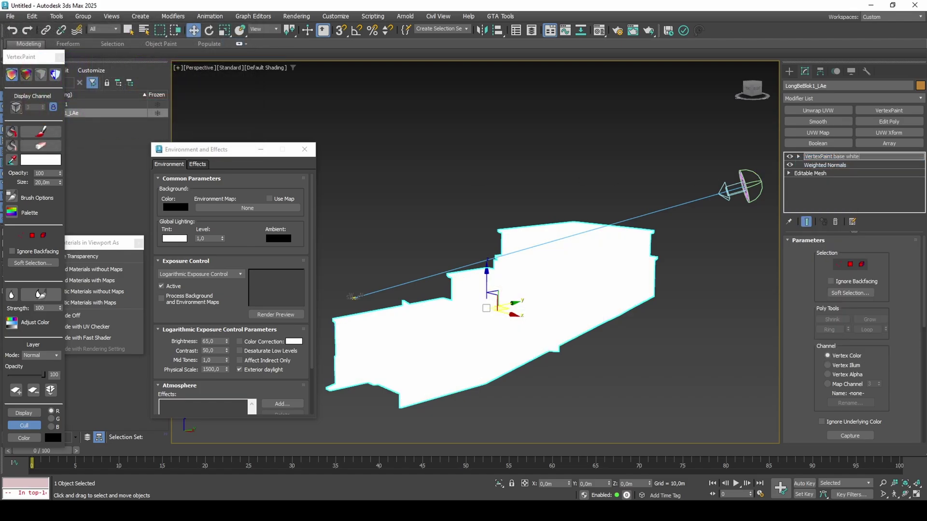
pyautogui.press('Return')
# Step: Turn off the Daylight system's sunlight and bake its skylight alone into a new VertexPaint modifier on the building
pyautogui.click(744, 184)
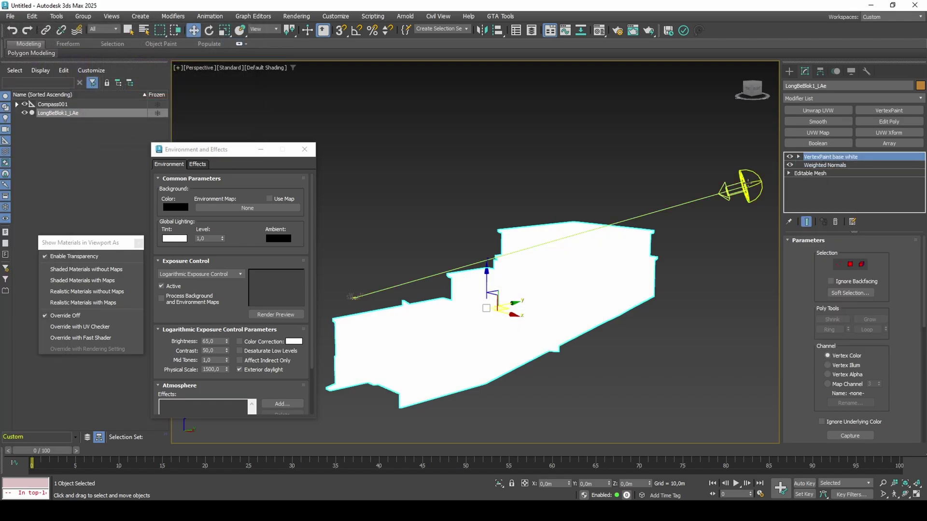
pyautogui.scroll(2, 802, 281)
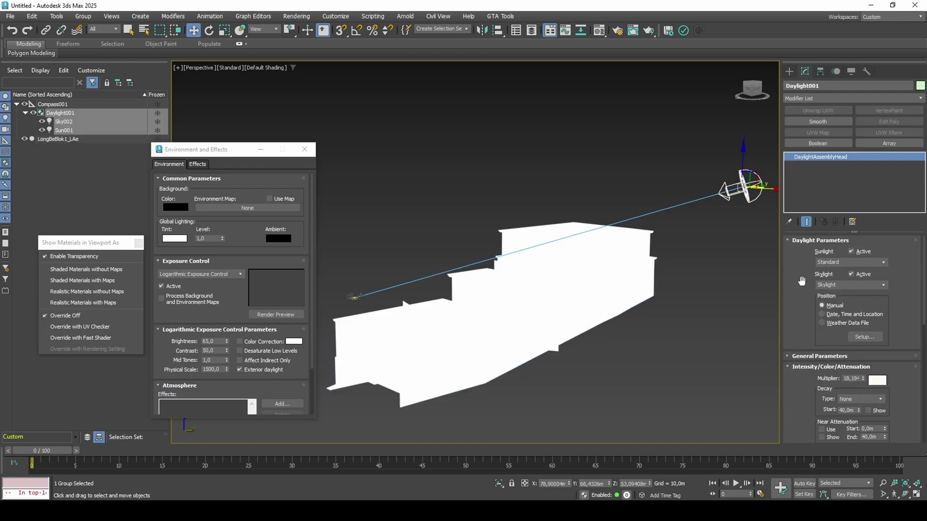
pyautogui.click(636, 291)
pyautogui.click(869, 111)
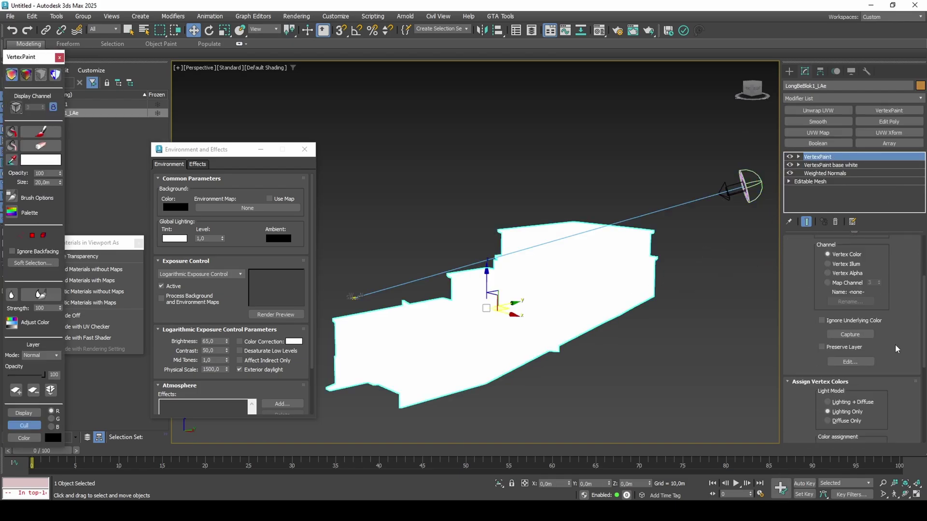
pyautogui.scroll(-5, 889, 377)
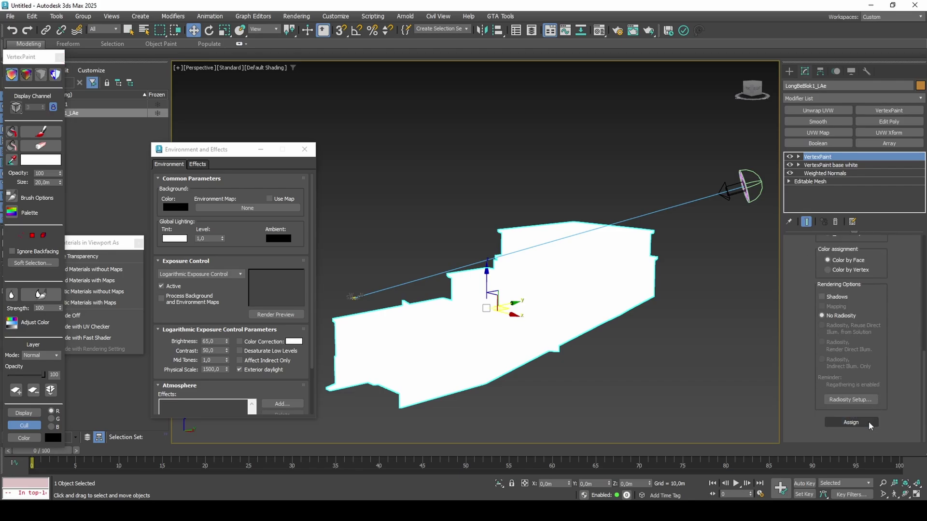
pyautogui.click(868, 422)
# Step: Rename the skylight bake's modifier to "VertexPaint skylight"
pyautogui.rightClick(844, 157)
pyautogui.click(845, 161)
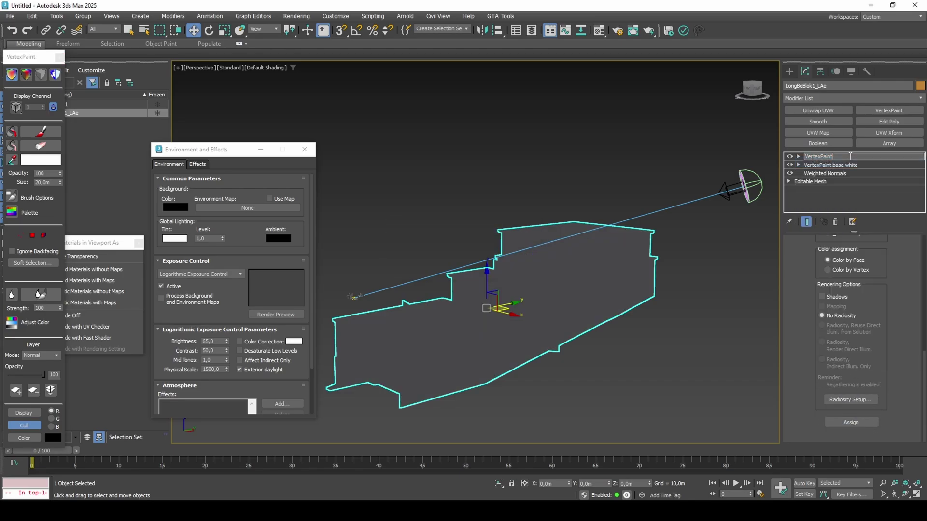
pyautogui.press('Return')
# Step: Turn the sunlight back on, turn the skylight off, and assign the lighting to another new VertexPaint modifier on the building
pyautogui.click(753, 195)
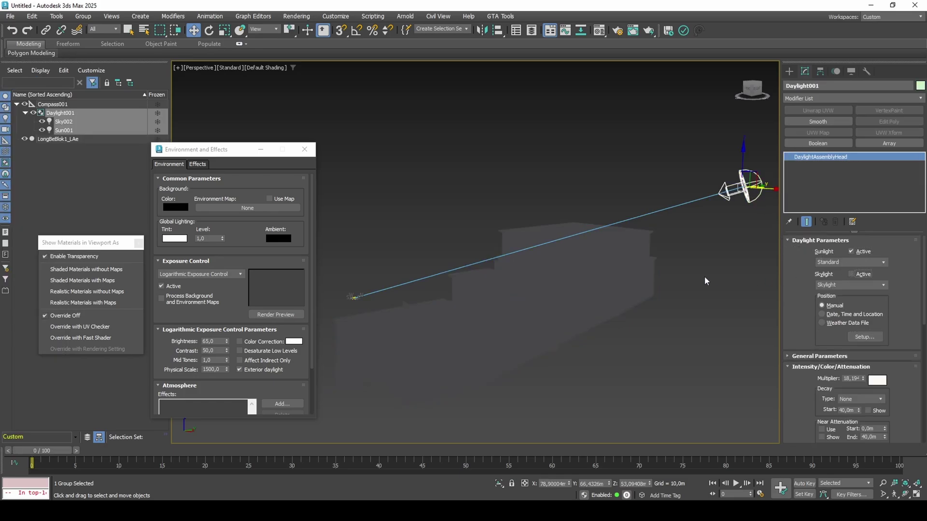
pyautogui.click(630, 276)
pyautogui.click(889, 110)
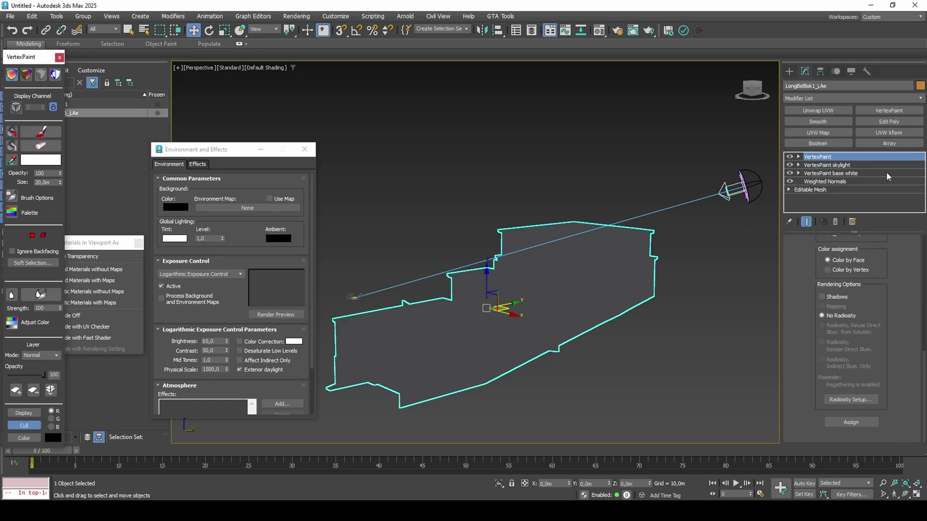
pyautogui.click(850, 422)
# Step: Rename the sunlight bake's modifier to "VertexPaint sunlight"
pyautogui.rightClick(852, 159)
pyautogui.click(853, 160)
pyautogui.write('sunlight')
pyautogui.press('Return')
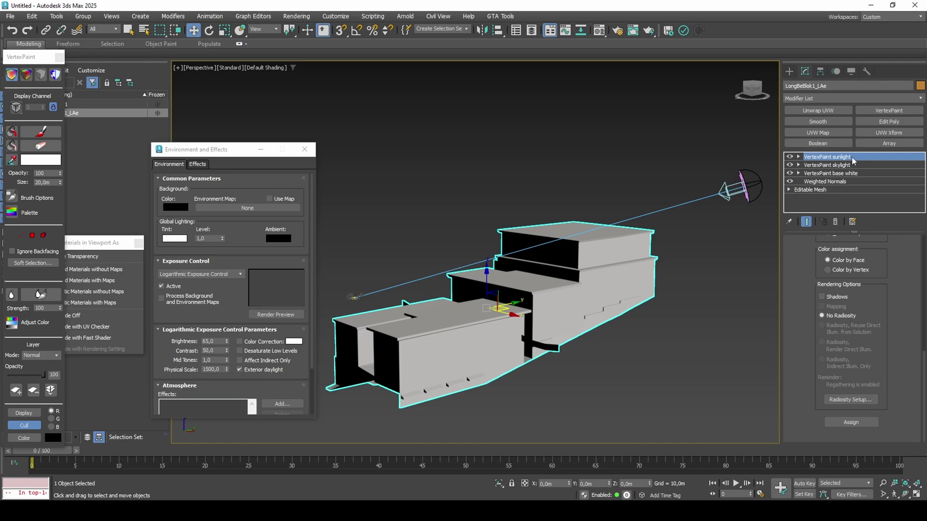
# Step: Set the sunlight layer's blend mode to Screen and the skylight layer's opacity to 93
pyautogui.click(56, 355)
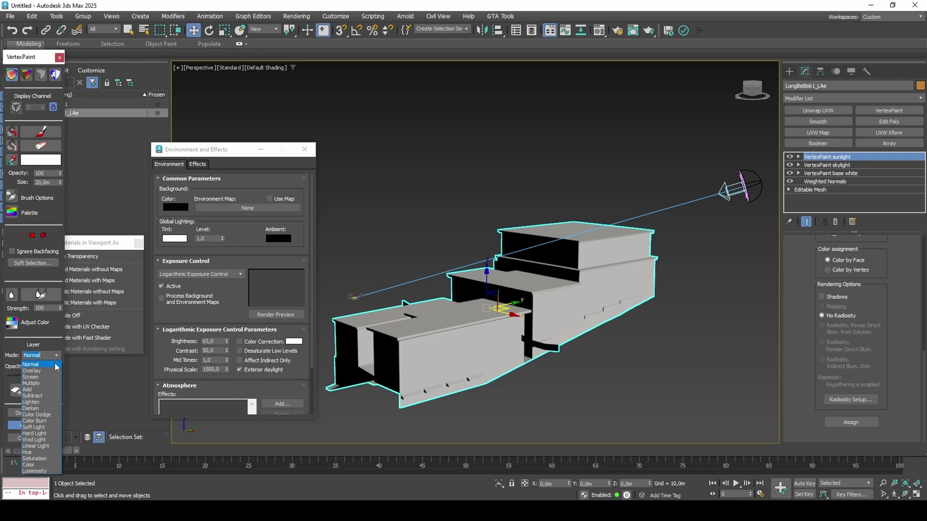
pyautogui.click(48, 377)
pyautogui.moveTo(357, 320)
pyautogui.keyDown('alt'); pyautogui.mouseDown(button='middle')
pyautogui.moveTo(422, 319)
pyautogui.moveTo(355, 311)
pyautogui.mouseUp(button='middle'); pyautogui.keyUp('alt')
pyautogui.click(827, 165)
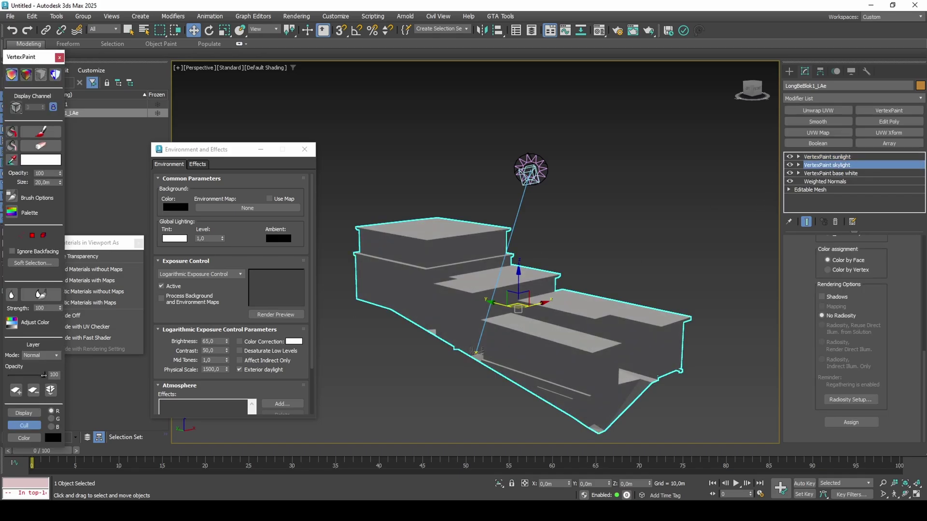
pyautogui.moveTo(42, 375); pyautogui.dragTo(41, 376)
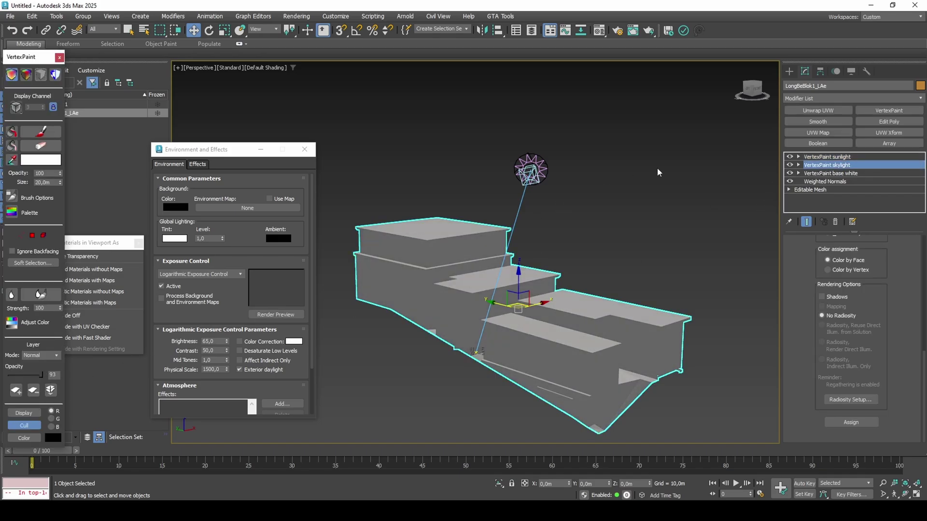
# Step: Tint the sunlight layer by shifting its hue and saturation with Adjust Color, and inspect the building
pyautogui.click(818, 158)
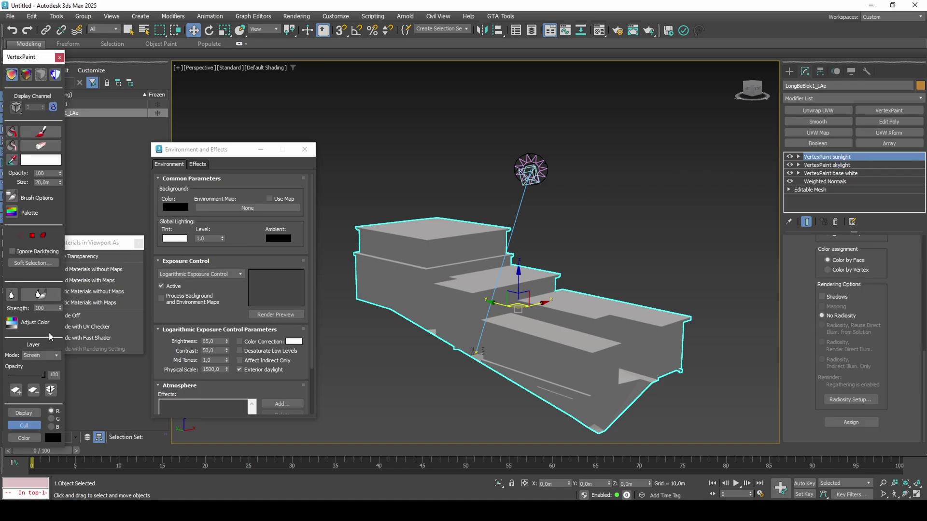
pyautogui.click(11, 322)
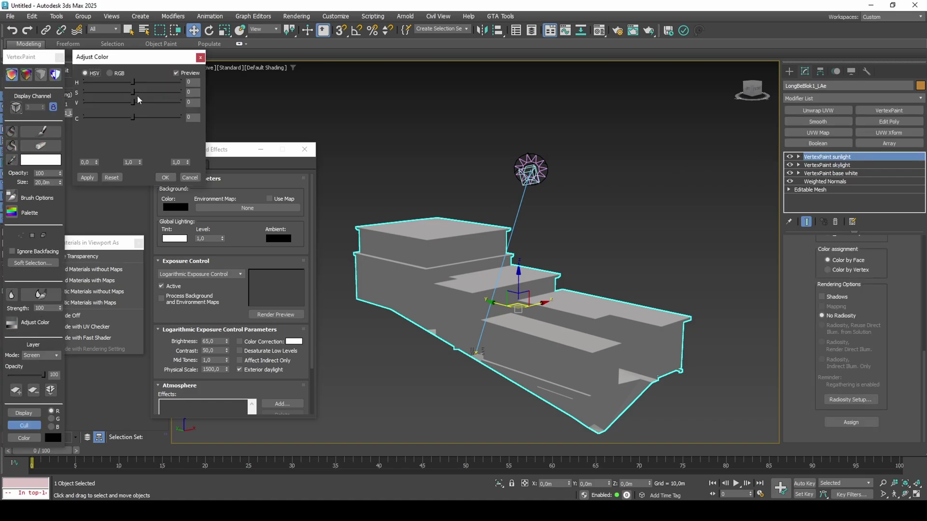
pyautogui.moveTo(134, 82); pyautogui.dragTo(64, 93)
pyautogui.click(466, 259)
pyautogui.moveTo(145, 95); pyautogui.dragTo(141, 94)
pyautogui.click(165, 177)
pyautogui.keyDown('alt'); pyautogui.moveTo(624, 241); pyautogui.dragTo(448, 240, button='middle'); pyautogui.keyUp('alt')
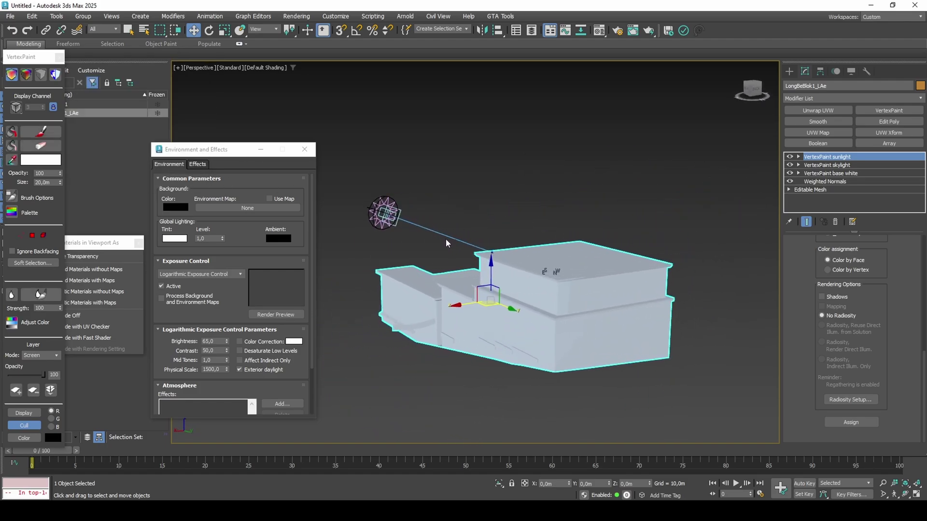
# Step: Turn off the vertex color display and delete all three VertexPaint modifiers, leaving Weighted Normals on the building
pyautogui.click(41, 73)
pyautogui.click(837, 222)
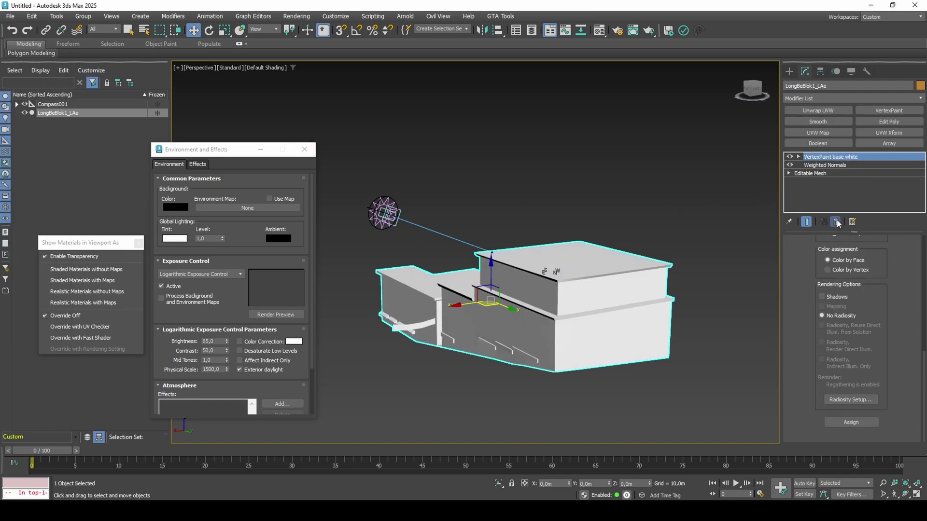
pyautogui.click(837, 222)
pyautogui.click(836, 222)
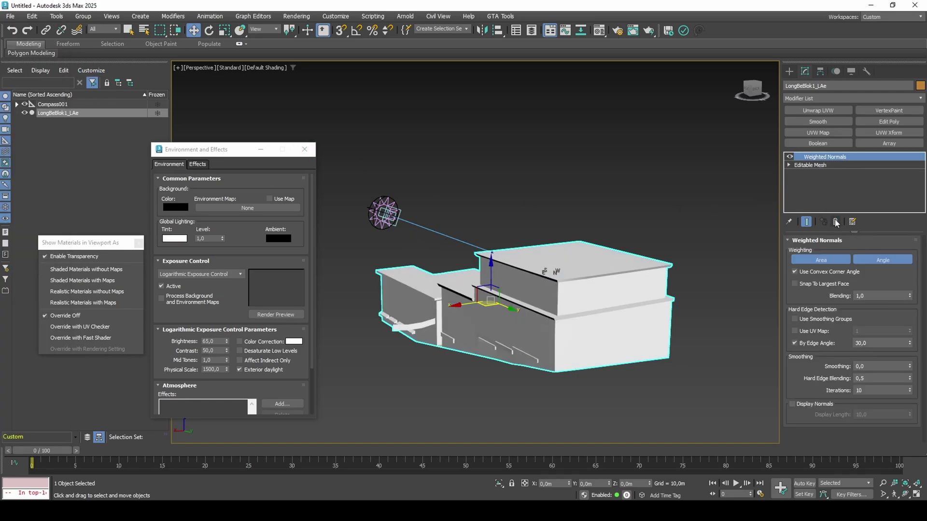
# Step: Illuminate the viewport with scene lights and delete the Daylight system from the scene
pyautogui.click(227, 69)
pyautogui.moveTo(338, 149)
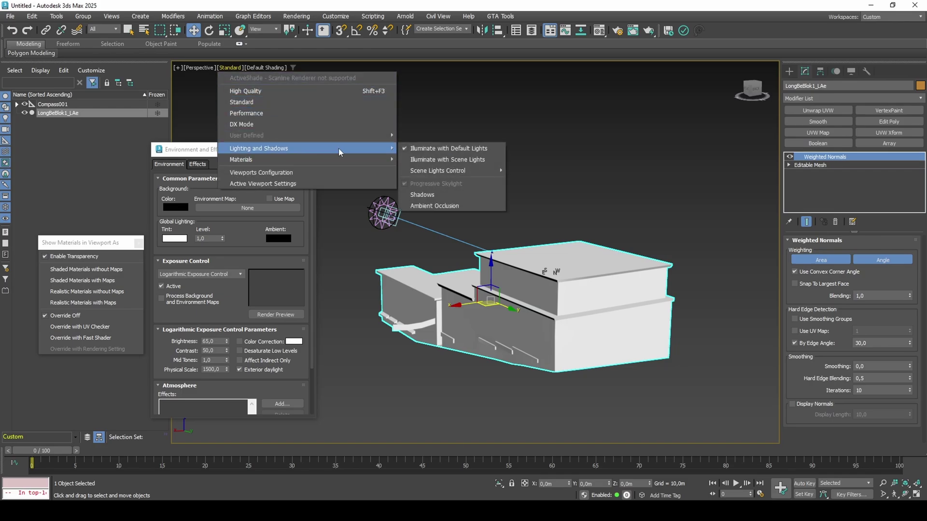
pyautogui.click(448, 159)
pyautogui.click(384, 213)
pyautogui.press('Delete')
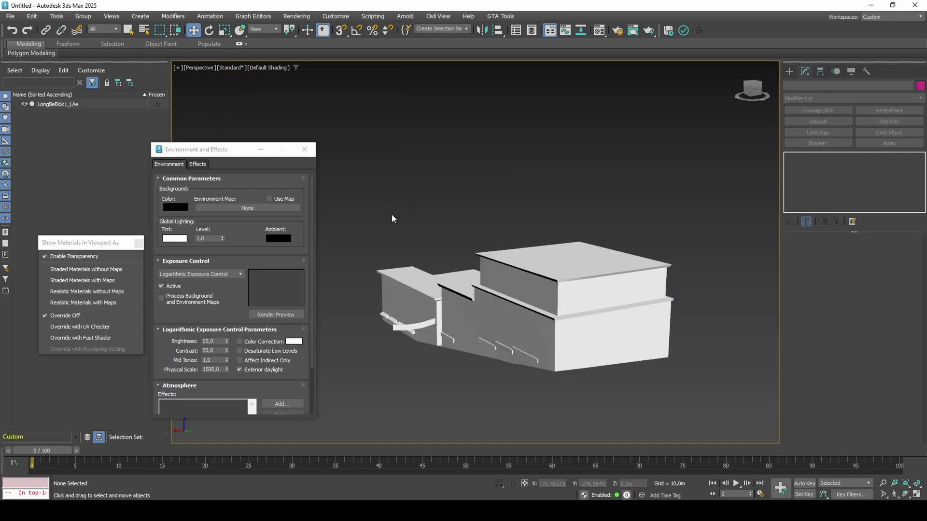
# Step: Set the exposure control to <no exposure control> and close the environment settings
pyautogui.click(230, 274)
pyautogui.click(229, 274)
pyautogui.click(221, 274)
pyautogui.click(213, 283)
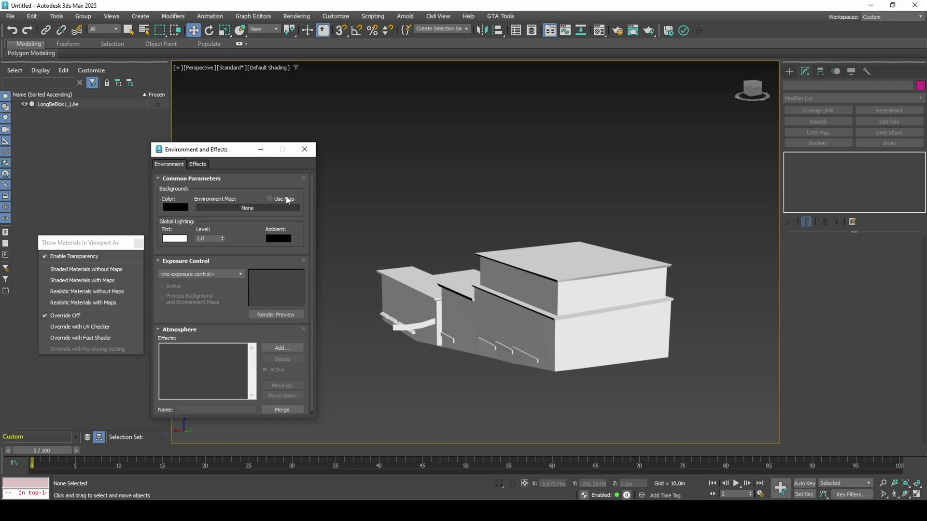
pyautogui.click(305, 149)
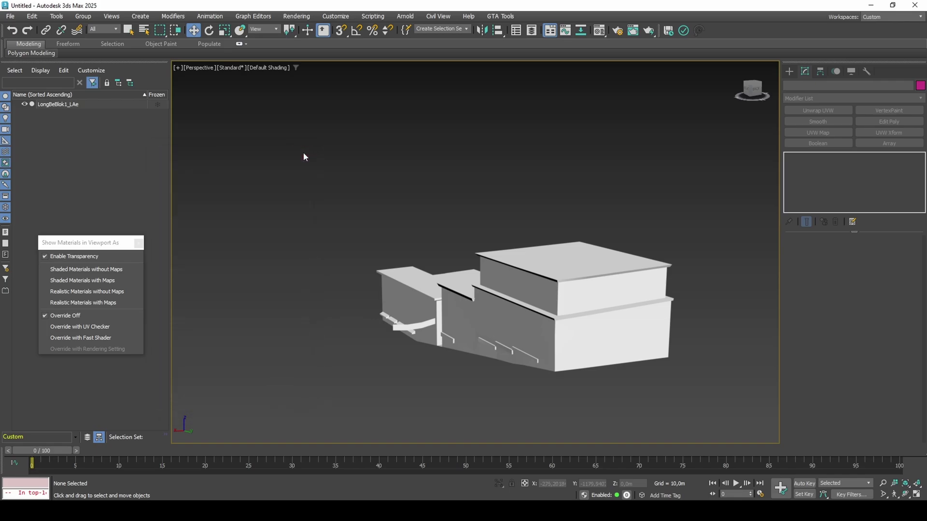
# Step: Open the Light Lister and move its window clear of the building
pyautogui.click(57, 16)
pyautogui.click(97, 183)
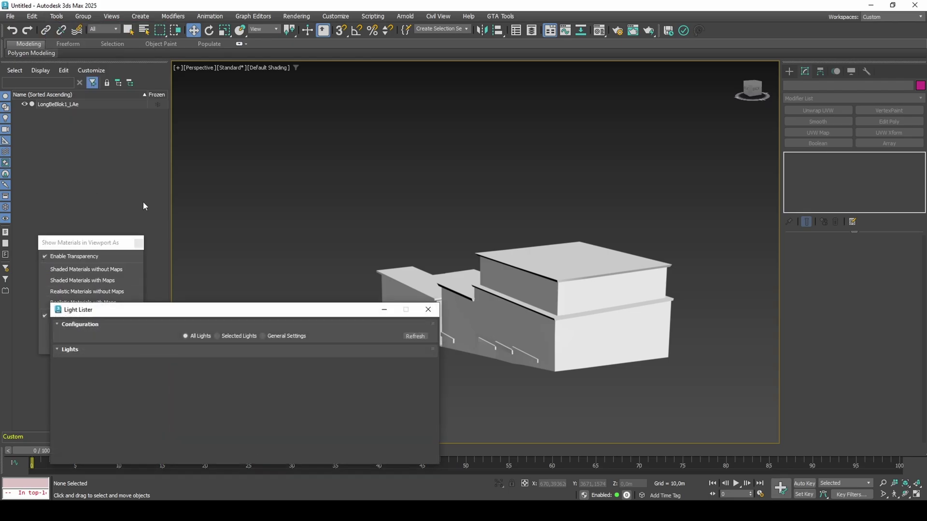
pyautogui.moveTo(198, 310); pyautogui.dragTo(183, 319)
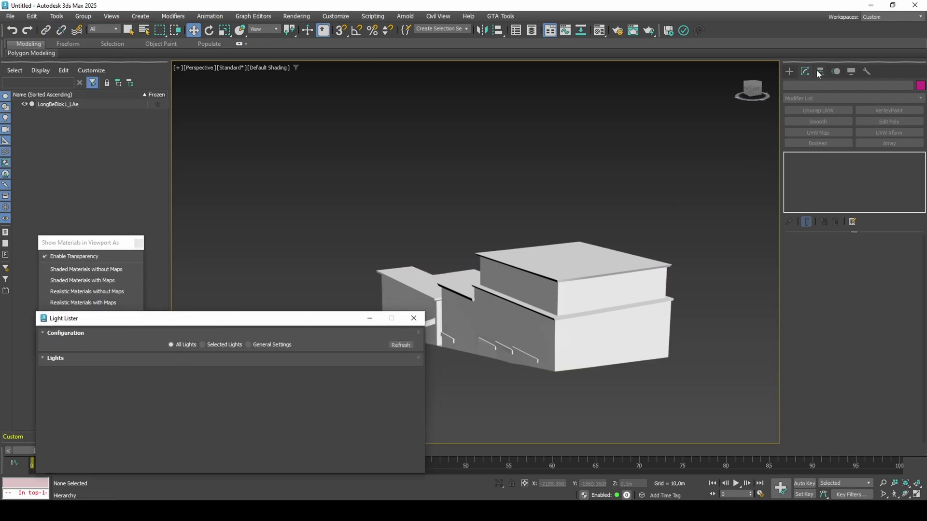
# Step: Place a standard Free Direct light on the ground beside the building at about X 62.4 m, Y 80.3 m
pyautogui.click(790, 71)
pyautogui.click(814, 86)
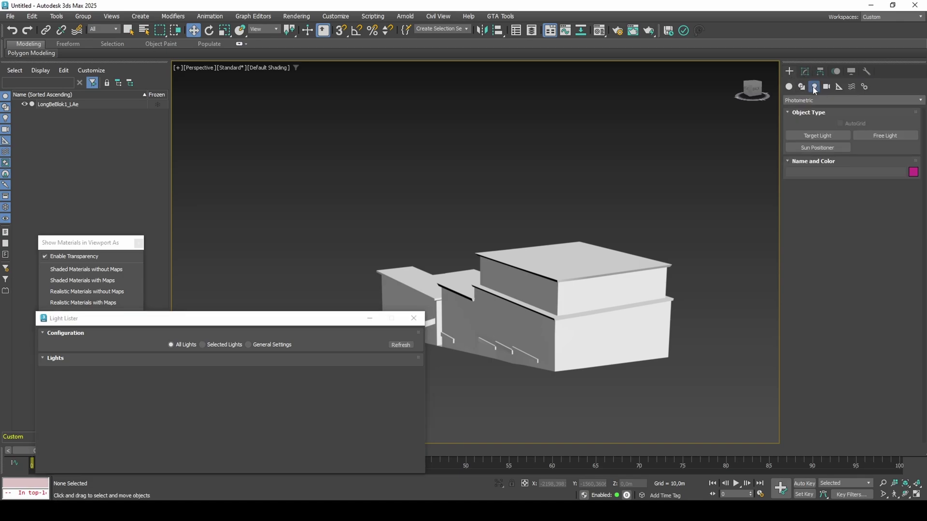
pyautogui.click(814, 101)
pyautogui.click(812, 117)
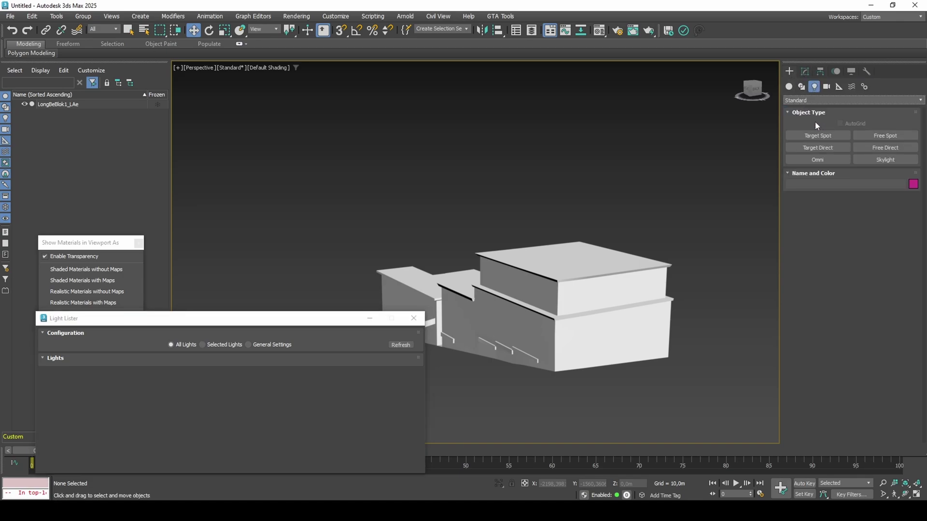
pyautogui.click(860, 147)
pyautogui.scroll(3, 511, 351)
pyautogui.click(511, 351)
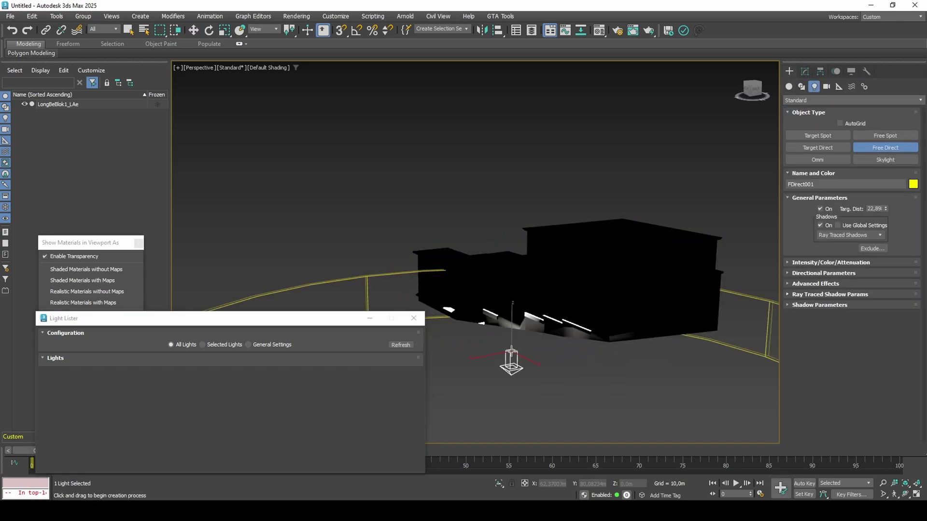
pyautogui.rightClick(511, 360)
# Step: Set the free directional light's multiplier to 1.0 and check its light color
pyautogui.click(805, 71)
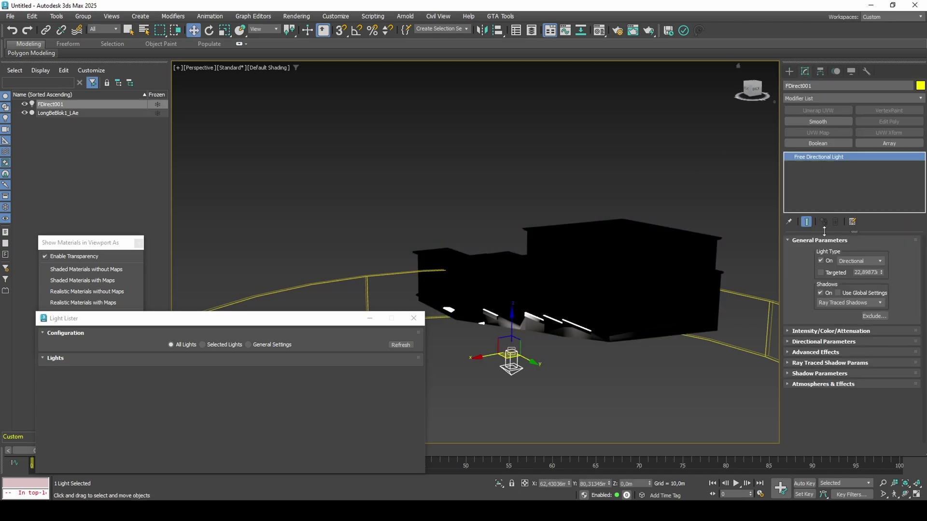
pyautogui.click(807, 331)
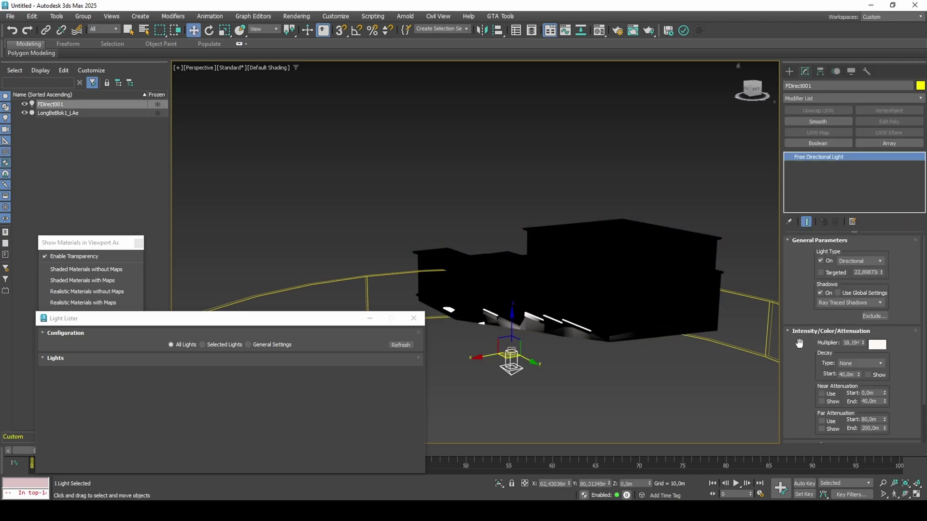
pyautogui.scroll(-3, 800, 345)
pyautogui.doubleClick(851, 294)
pyautogui.write('1')
pyautogui.press('Return')
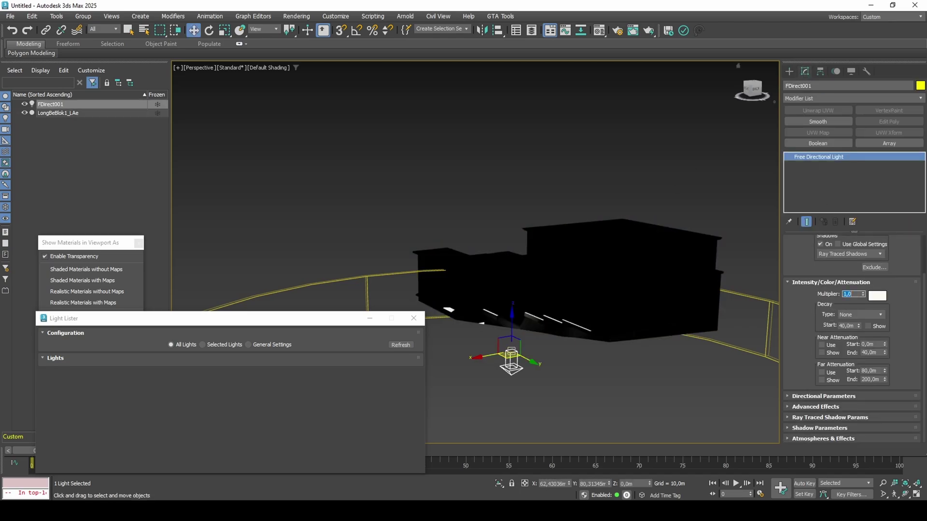
pyautogui.click(876, 296)
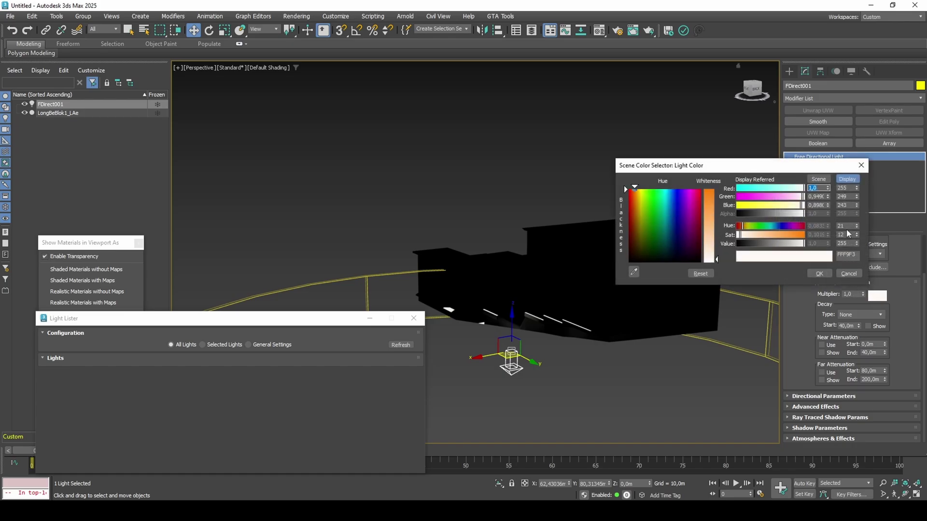
pyautogui.click(820, 273)
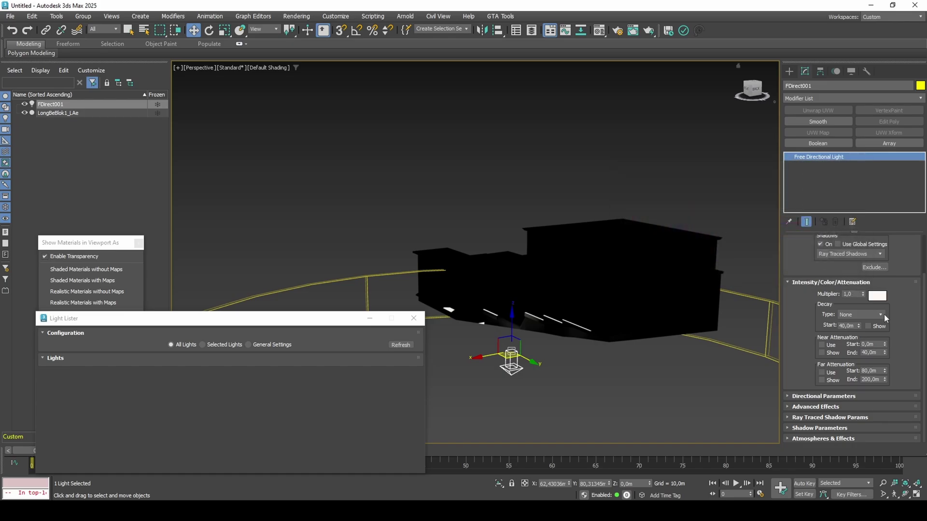
# Step: Reduce the directional light's hotspot and falloff to 0.5 m and enable Overshoot
pyautogui.scroll(2, 898, 303)
pyautogui.scroll(-2, 898, 313)
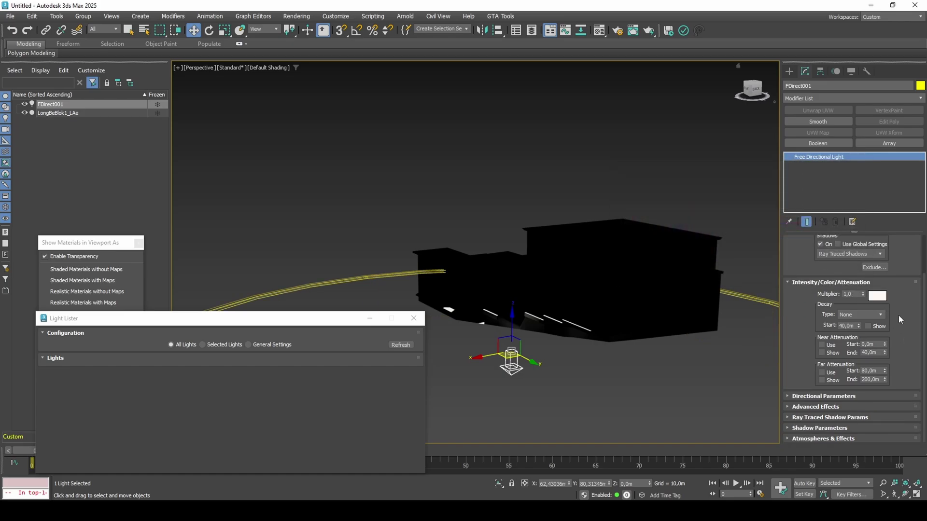
pyautogui.click(846, 397)
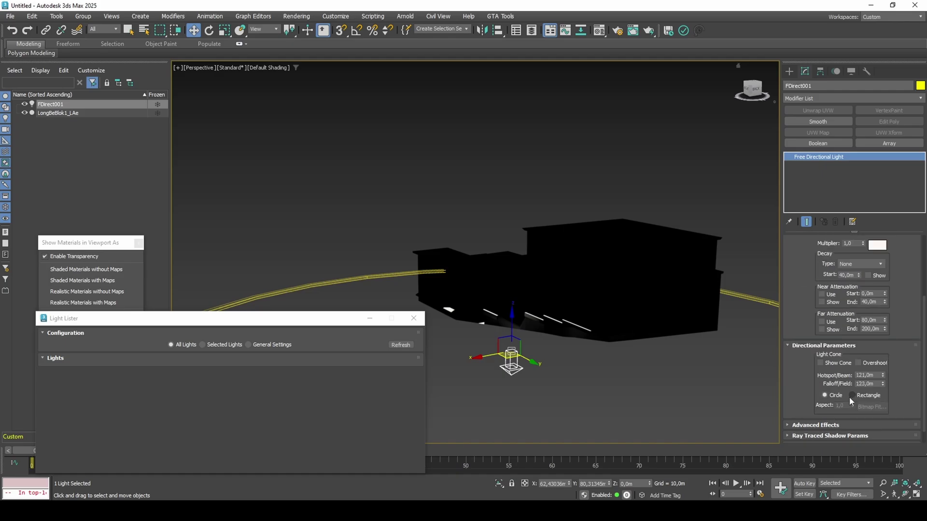
pyautogui.rightClick(882, 381)
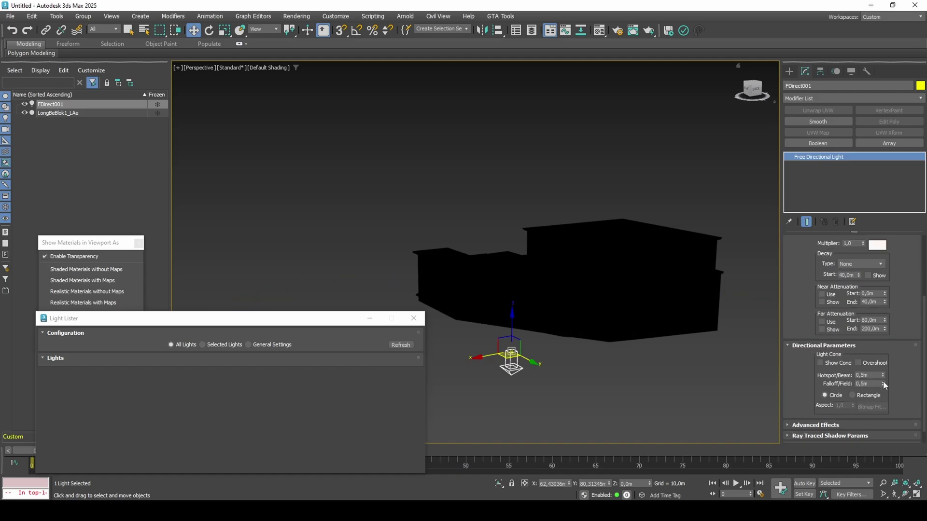
pyautogui.click(858, 363)
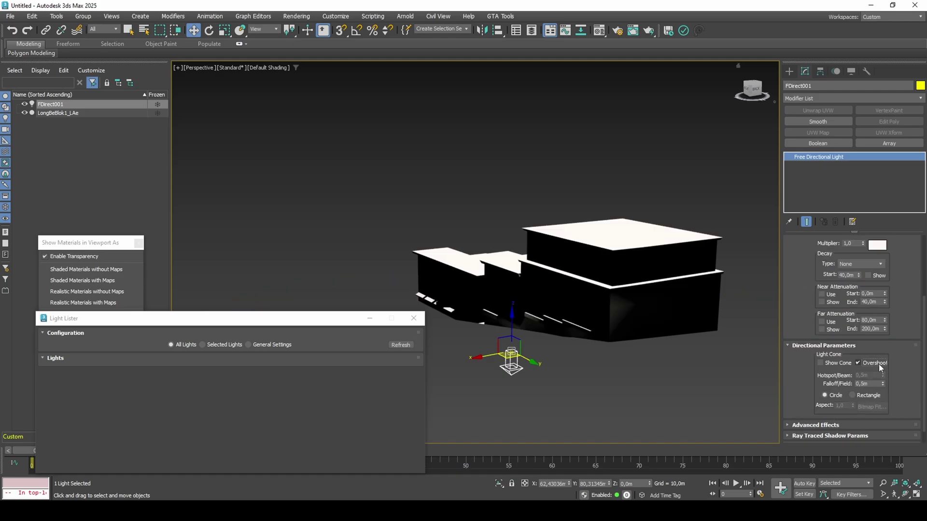
pyautogui.moveTo(563, 346); pyautogui.dragTo(576, 338, button='middle')
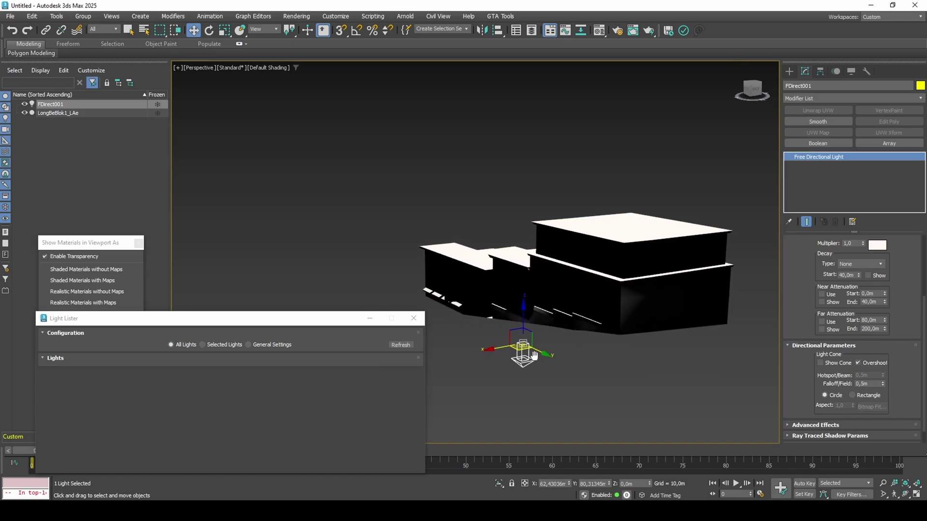
# Step: Rotate the directional light with angle snap and clone three copies in 90-degree turns around the vertical axis, covering all four sides
pyautogui.press('e')
pyautogui.press('a')
pyautogui.moveTo(542, 334)
pyautogui.mouseDown()
pyautogui.moveTo(561, 414)
pyautogui.moveTo(570, 367)
pyautogui.moveTo(532, 354)
pyautogui.moveTo(494, 361)
pyautogui.mouseUp()
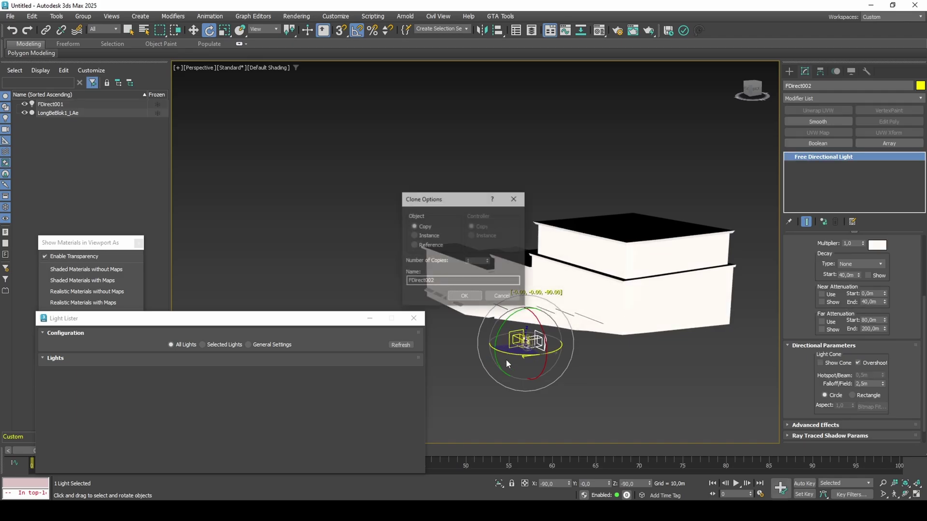
pyautogui.click(489, 260)
pyautogui.click(489, 260)
pyautogui.click(471, 296)
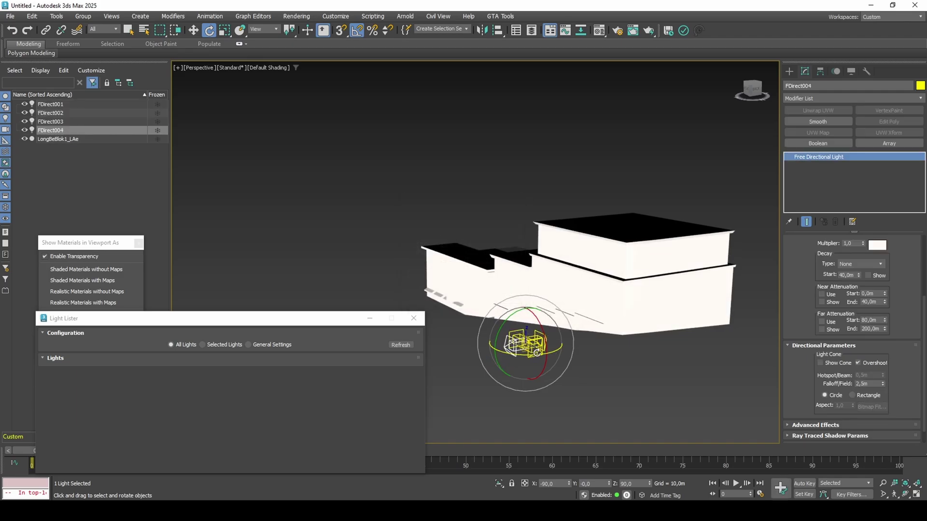
# Step: Clone one more directional light rotated 90 degrees to shine downward, and offset it by -1 m along Z
pyautogui.keyDown('shift'); pyautogui.moveTo(518, 346); pyautogui.dragTo(485, 333); pyautogui.keyUp('shift')
pyautogui.click(480, 297)
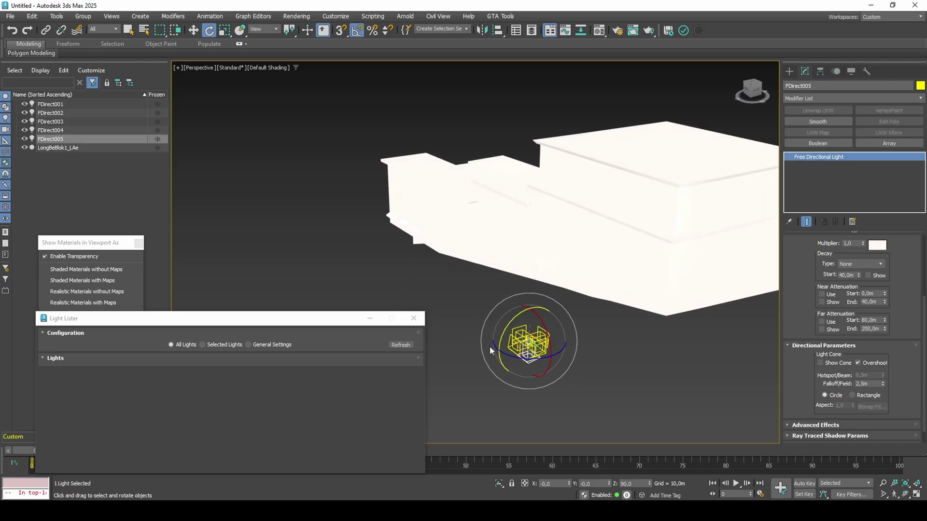
pyautogui.click(525, 483)
pyautogui.press('w')
pyautogui.click(628, 483)
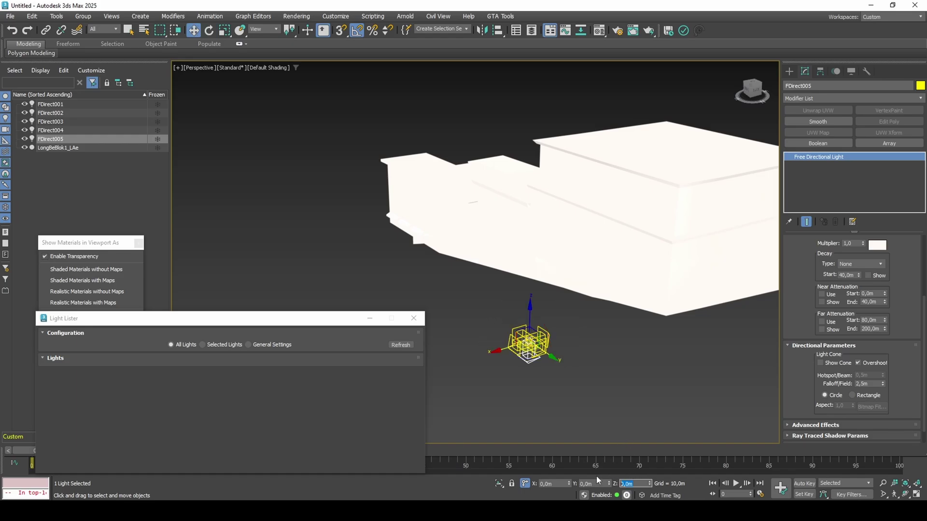
pyautogui.write('-1')
pyautogui.press('Return')
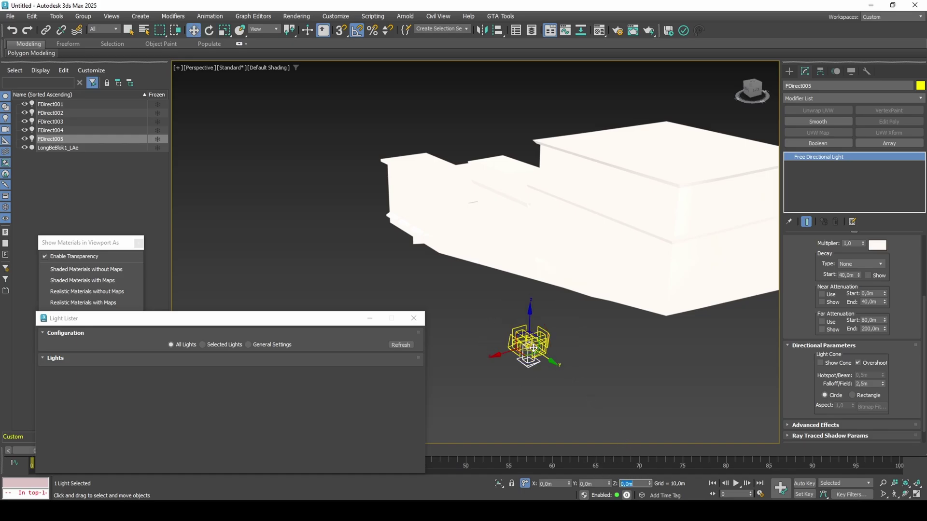
# Step: Offset the FDirect004 light by 1 m along X, away from the light cluster
pyautogui.scroll(5, 510, 332)
pyautogui.click(509, 331)
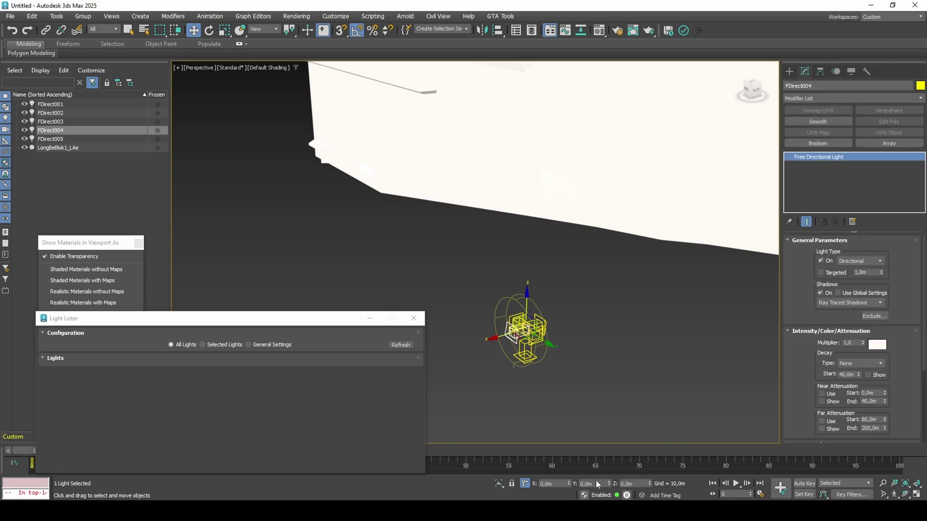
pyautogui.moveTo(558, 485); pyautogui.dragTo(507, 458)
pyautogui.write('1')
pyautogui.press('Return')
# Step: Offset the FDirect002 light by -1 m along X, away from the light cluster
pyautogui.keyDown('alt'); pyautogui.moveTo(540, 334); pyautogui.dragTo(525, 358, button='middle'); pyautogui.keyUp('alt')
pyautogui.click(542, 336)
pyautogui.click(542, 343)
pyautogui.moveTo(555, 484); pyautogui.dragTo(513, 483)
pyautogui.write('-1')
pyautogui.press('Return')
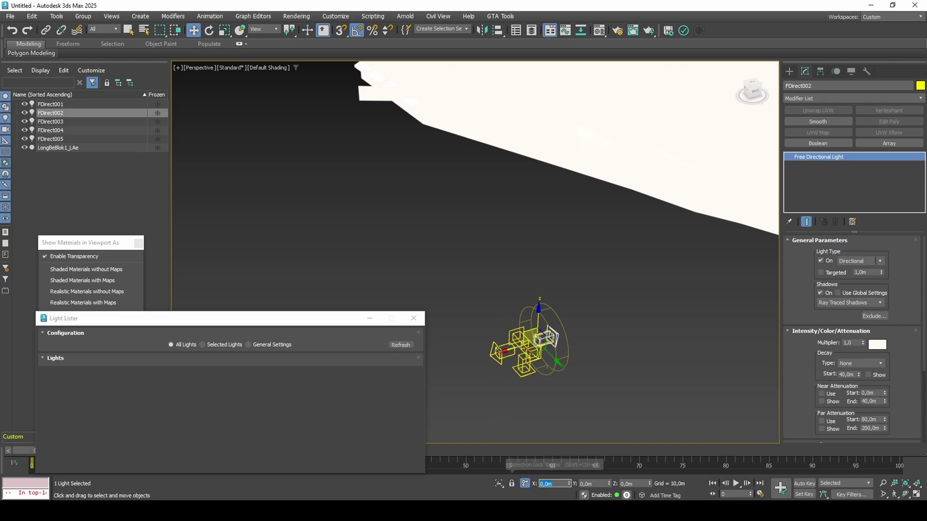
# Step: Offset FDirect001 outward along Y and FDirect003 by 1 m along Y on the opposite side of the cluster
pyautogui.click(512, 333)
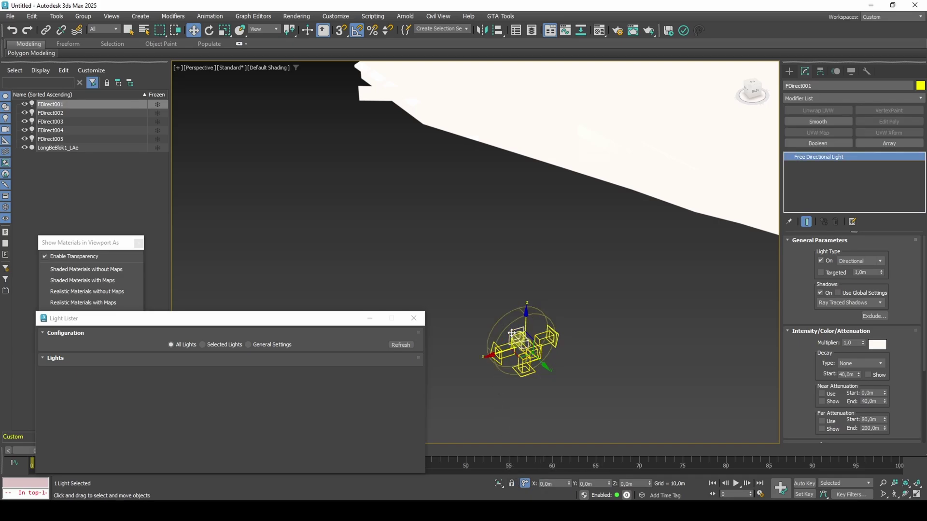
pyautogui.click(592, 483)
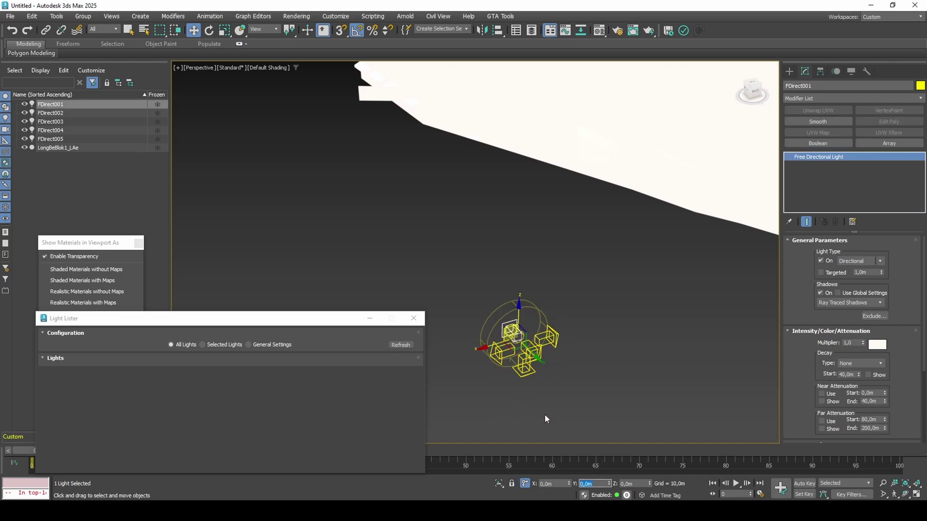
pyautogui.press('q')
pyautogui.click(537, 354)
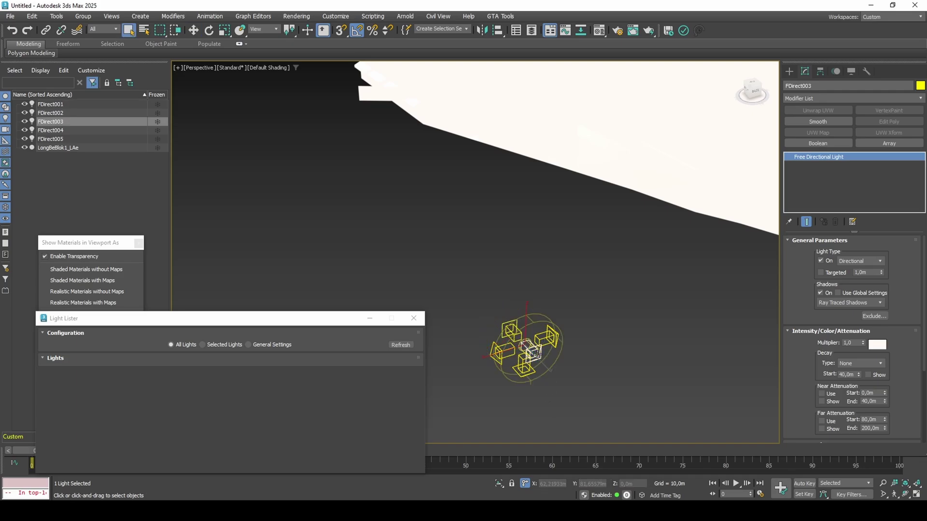
pyautogui.press('w')
pyautogui.click(594, 484)
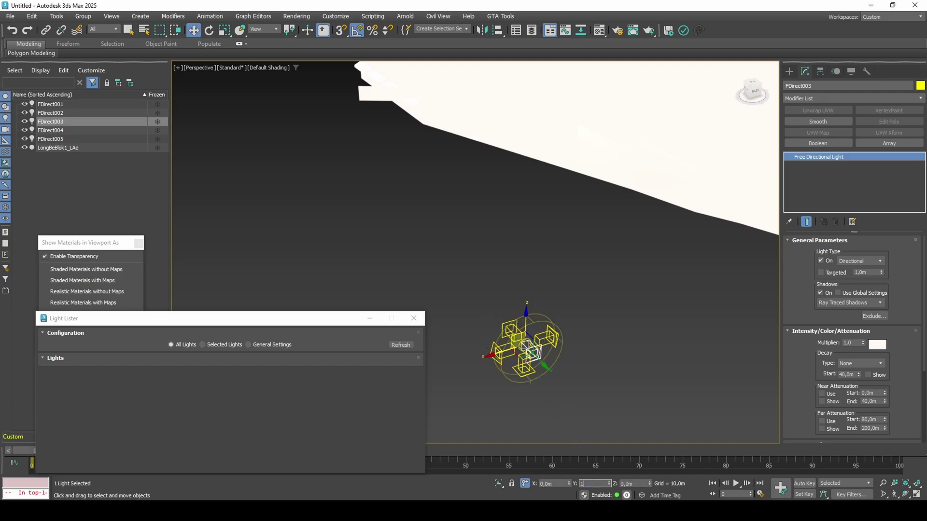
pyautogui.write('1')
pyautogui.press('Return')
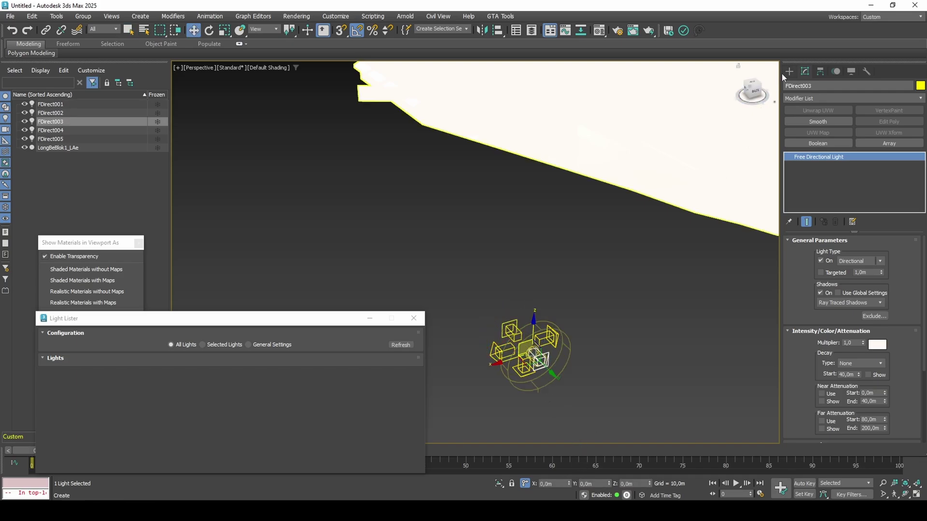
# Step: Place a standard Skylight beside the directional lights, turn it on, and refresh the Light Lister
pyautogui.click(789, 71)
pyautogui.click(872, 159)
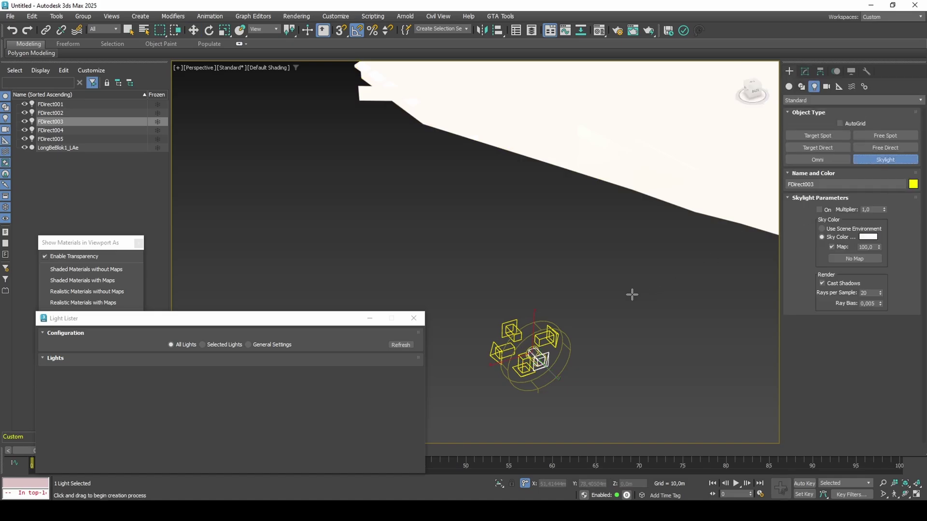
pyautogui.click(578, 332)
pyautogui.click(820, 209)
pyautogui.click(865, 210)
pyautogui.click(840, 218)
pyautogui.click(402, 346)
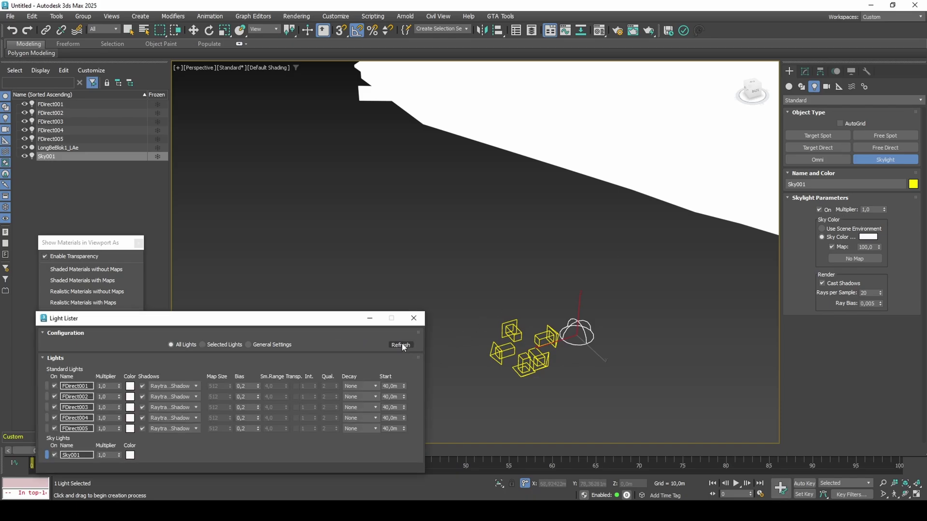
pyautogui.press('w')
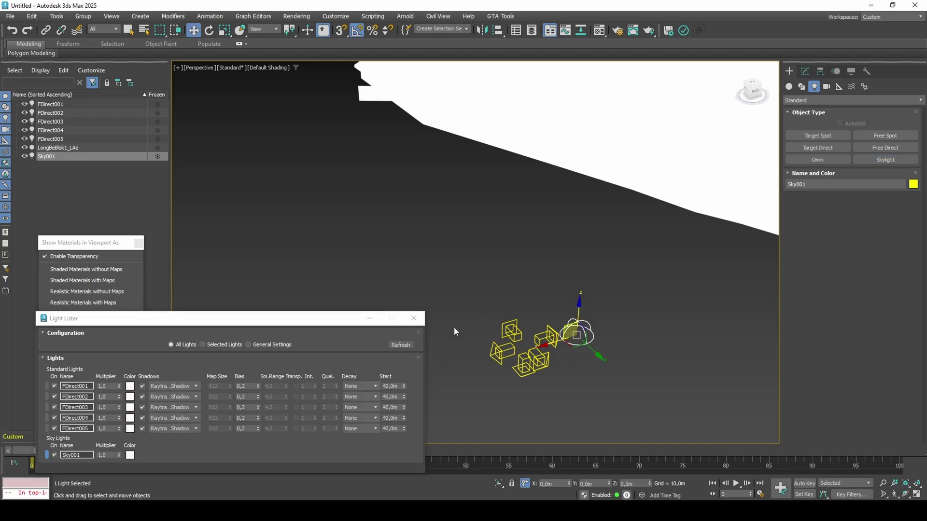
# Step: Check the downward-facing light's orientation from above and rename FDirect005 as Top
pyautogui.click(523, 365)
pyautogui.click(753, 91)
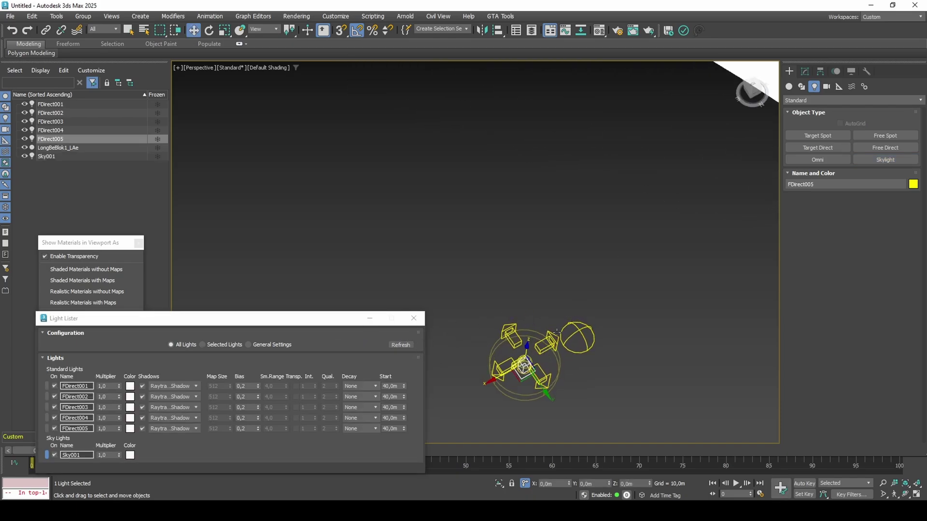
pyautogui.click(756, 93)
pyautogui.click(774, 69)
pyautogui.click(774, 70)
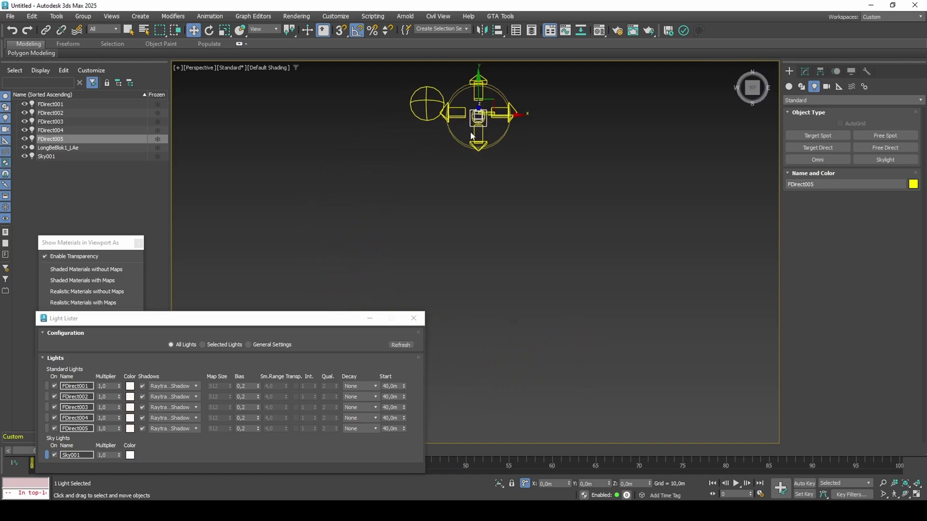
pyautogui.doubleClick(51, 139)
pyautogui.write('Top')
pyautogui.press('Return')
# Step: Check which side FDirect004 lights and rename it Left
pyautogui.click(53, 131)
pyautogui.keyDown('alt'); pyautogui.moveTo(517, 145); pyautogui.dragTo(621, 135, button='middle'); pyautogui.keyUp('alt')
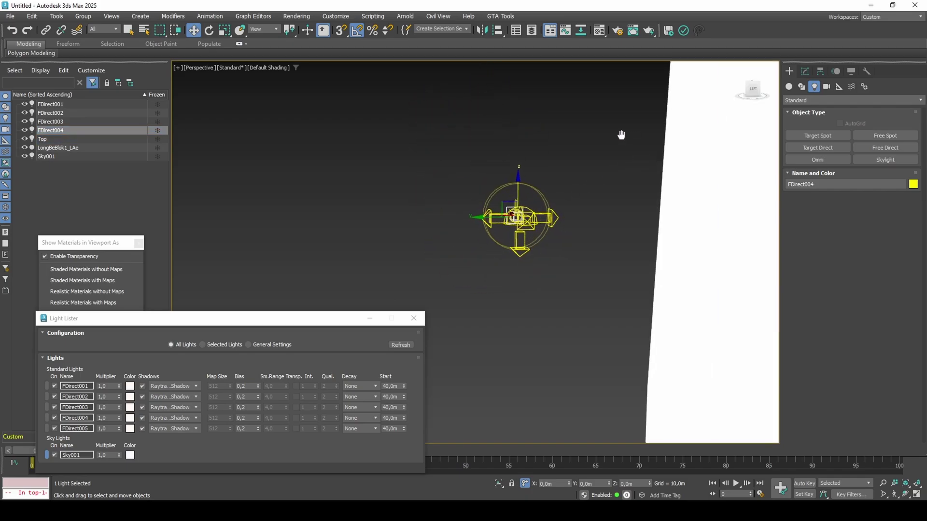
pyautogui.doubleClick(83, 131)
pyautogui.write('Left')
pyautogui.press('Return')
# Step: Check which side FDirect003 lights and rename it Front
pyautogui.click(87, 123)
pyautogui.keyDown('alt'); pyautogui.moveTo(569, 224); pyautogui.dragTo(447, 220, button='middle'); pyautogui.keyUp('alt')
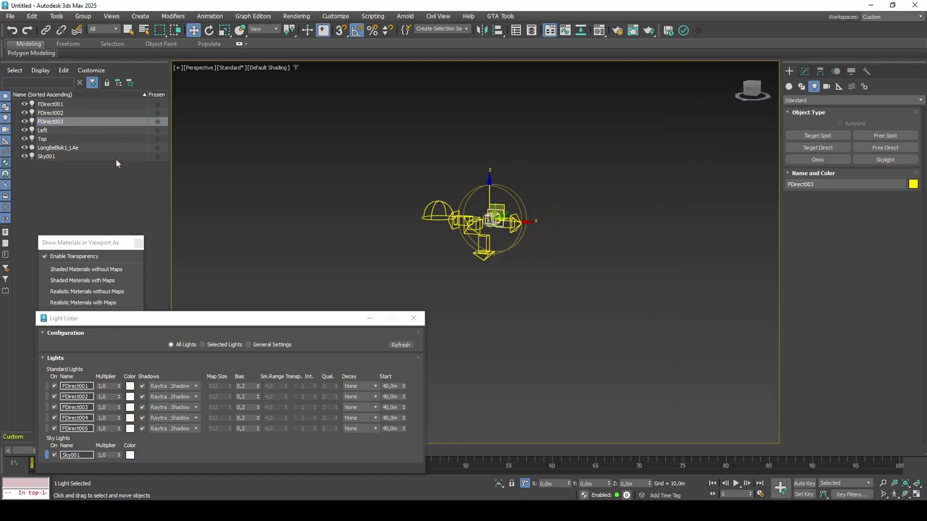
pyautogui.doubleClick(95, 122)
pyautogui.write('Front')
pyautogui.press('Return')
# Step: Check which side FDirect002 lights and rename it Right
pyautogui.click(99, 113)
pyautogui.keyDown('alt'); pyautogui.moveTo(522, 179); pyautogui.dragTo(418, 177, button='middle'); pyautogui.keyUp('alt')
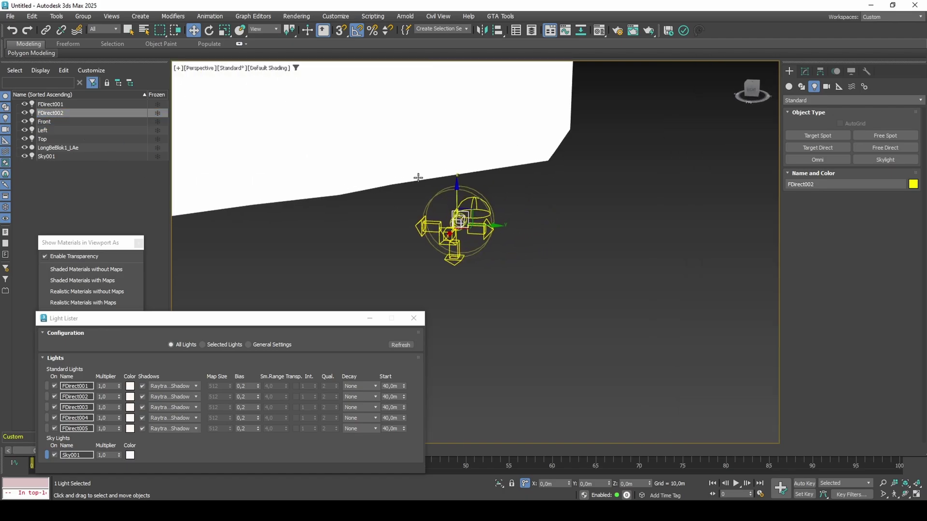
pyautogui.click(94, 114)
pyautogui.write('Right')
pyautogui.press('Return')
# Step: Check which side FDirect001 lights and rename it Back
pyautogui.click(99, 107)
pyautogui.keyDown('alt'); pyautogui.moveTo(380, 152); pyautogui.dragTo(289, 143, button='middle'); pyautogui.keyUp('alt')
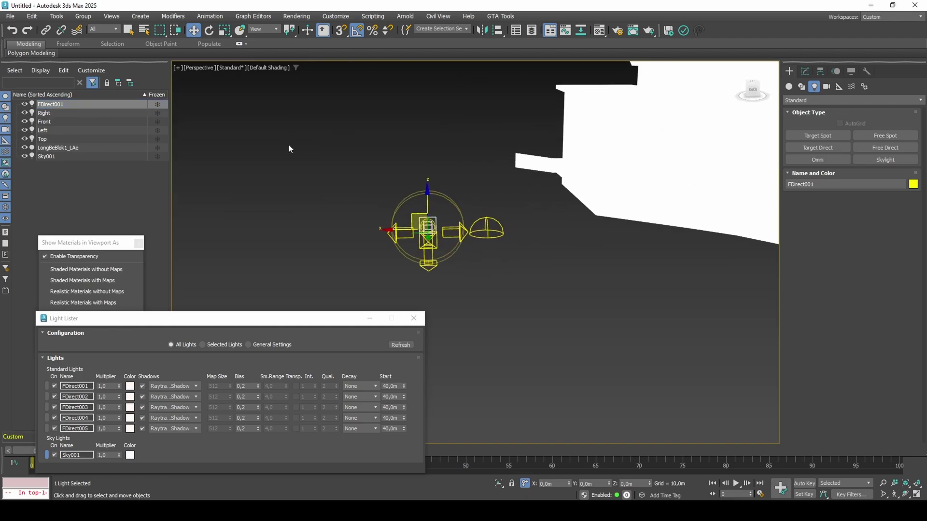
pyautogui.click(91, 104)
pyautogui.write('Back')
pyautogui.press('Return')
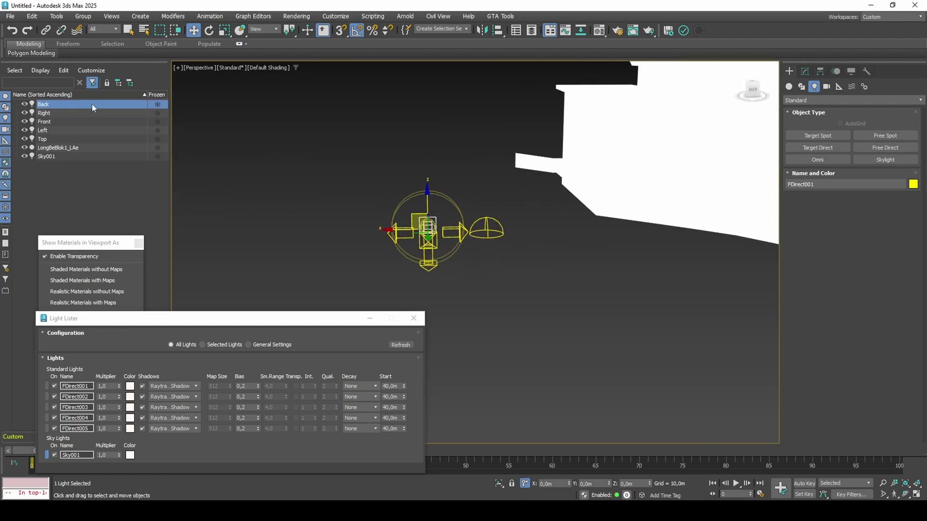
# Step: Select the building and set the multipliers of all five directional lights and the skylight to 0 in the Light Lister
pyautogui.scroll(-5, 337, 231)
pyautogui.moveTo(474, 220); pyautogui.dragTo(472, 255, button='middle')
pyautogui.click(530, 248)
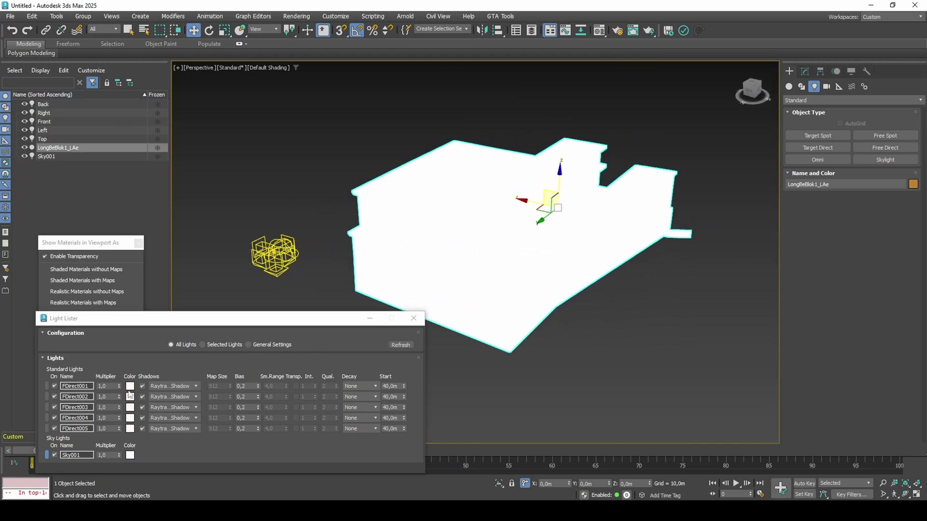
pyautogui.rightClick(120, 387)
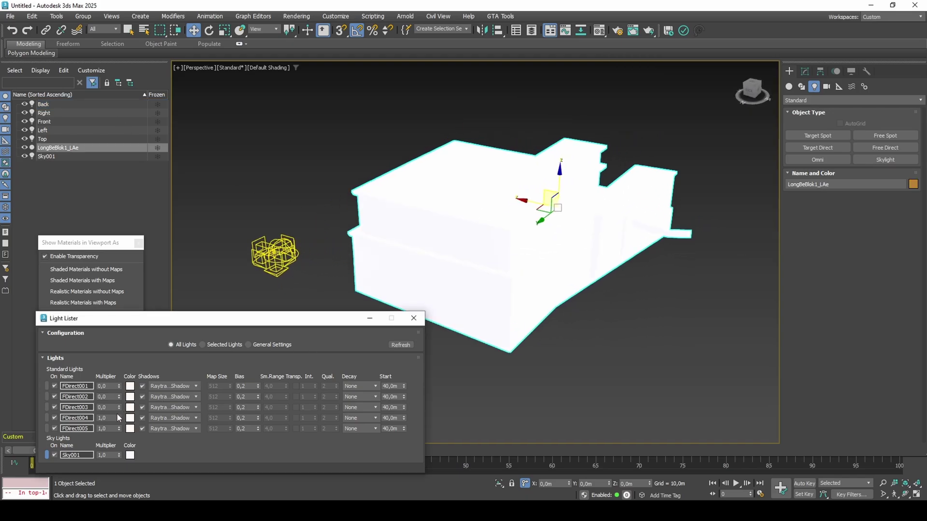
pyautogui.rightClick(118, 415)
pyautogui.click(114, 419)
pyautogui.rightClick(118, 454)
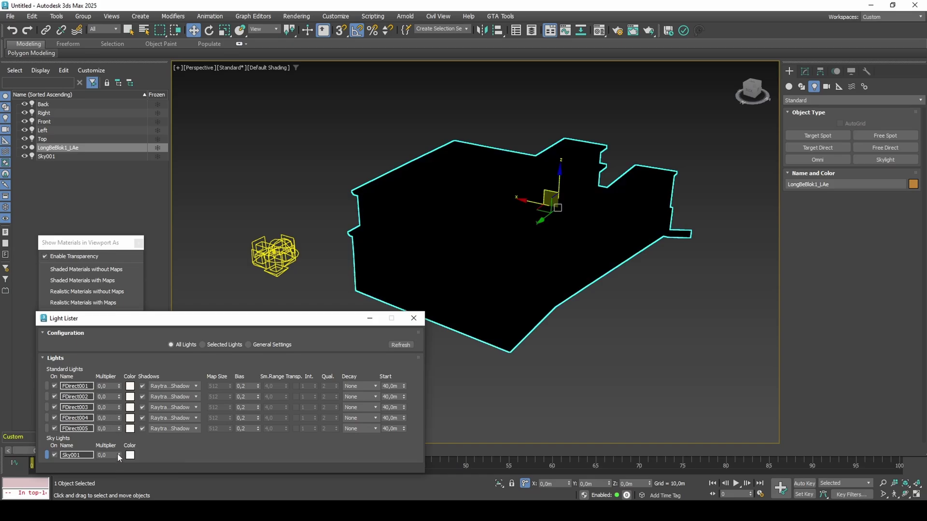
# Step: Set the Sky001 multiplier to 0.04 and adjust the saturation of its bluish light color
pyautogui.moveTo(118, 456)
pyautogui.mouseDown()
pyautogui.moveTo(120, 448)
pyautogui.moveTo(124, 456)
pyautogui.mouseUp()
pyautogui.click(130, 456)
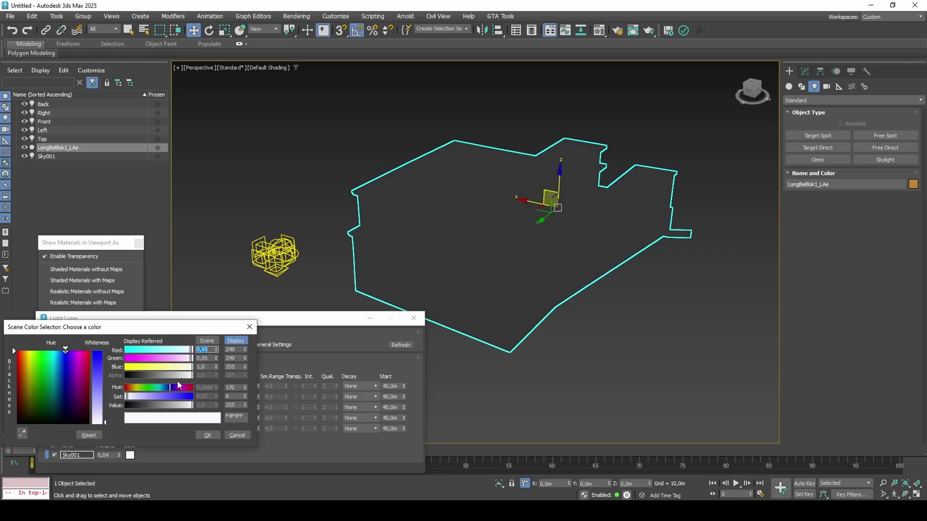
pyautogui.moveTo(131, 398); pyautogui.dragTo(130, 399)
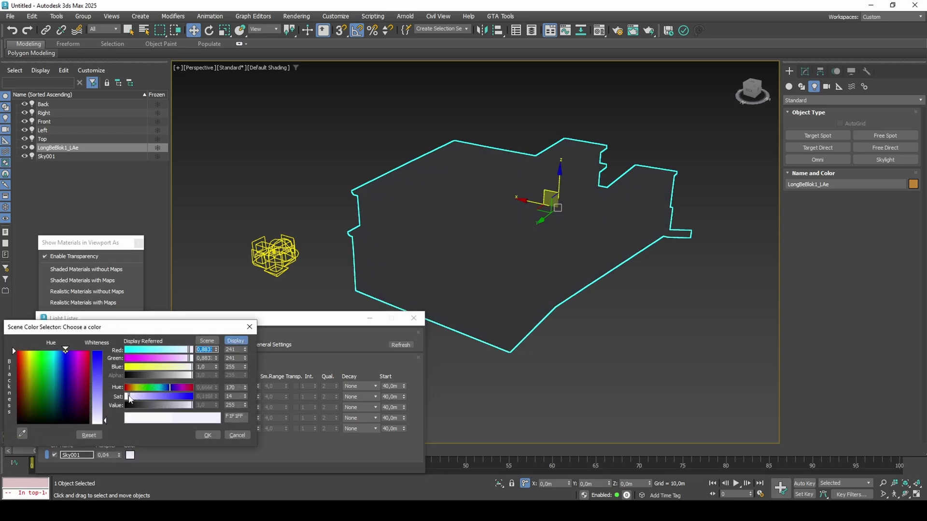
pyautogui.click(205, 436)
# Step: Set the directional light multipliers to 0.62 for FDirect001, 0.25 for FDirect002, 0.15 for FDirect003 and 0.29 for FDirect004
pyautogui.keyDown('alt'); pyautogui.moveTo(402, 283); pyautogui.dragTo(412, 264, button='middle'); pyautogui.keyUp('alt')
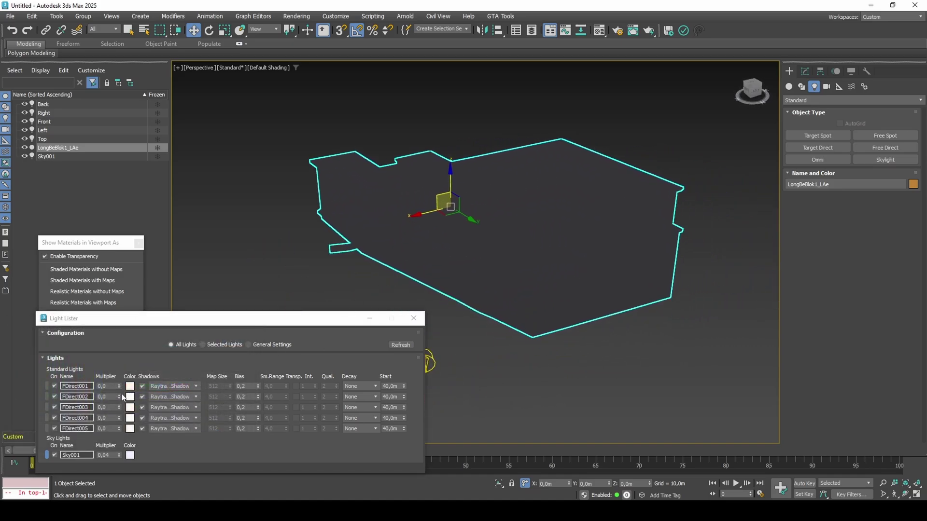
pyautogui.moveTo(119, 386); pyautogui.dragTo(139, 360)
pyautogui.moveTo(119, 397); pyautogui.dragTo(125, 386)
pyautogui.keyDown('alt'); pyautogui.moveTo(483, 271); pyautogui.dragTo(386, 256, button='middle'); pyautogui.keyUp('alt')
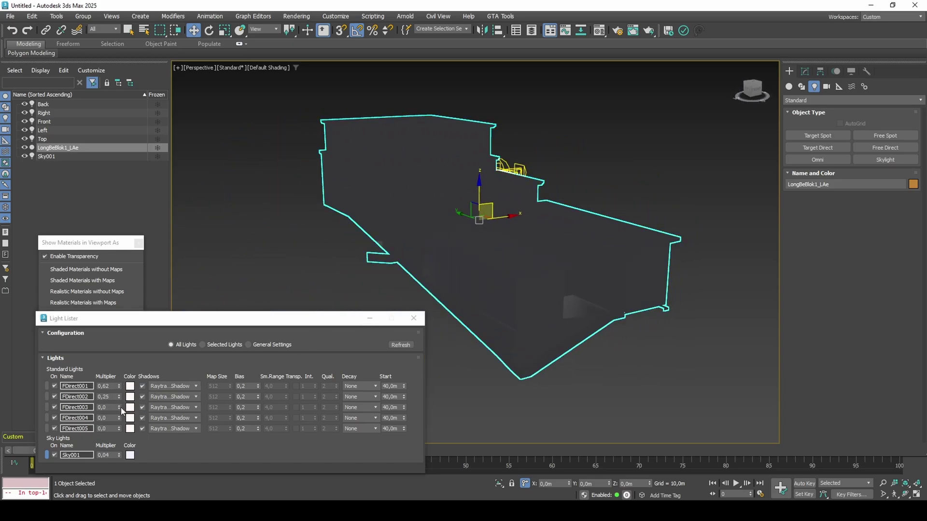
pyautogui.moveTo(118, 407); pyautogui.dragTo(130, 404)
pyautogui.keyDown('alt'); pyautogui.moveTo(457, 202); pyautogui.dragTo(269, 205, button='middle'); pyautogui.keyUp('alt')
# Step: Reduce the FDirect001 multiplier to 0.53 while comparing the building shaded with and without maps
pyautogui.moveTo(119, 386); pyautogui.dragTo(119, 394)
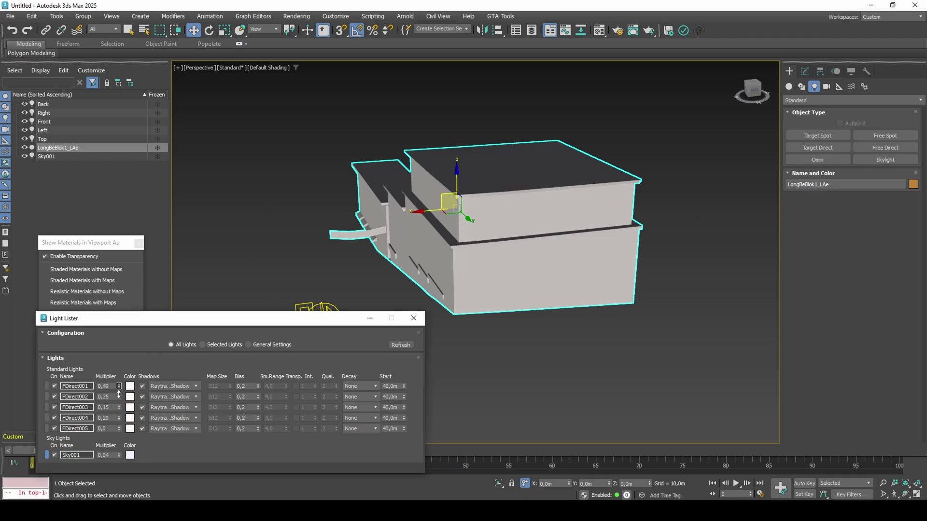
pyautogui.click(124, 281)
pyautogui.moveTo(339, 257)
pyautogui.keyDown('alt'); pyautogui.mouseDown(button='middle')
pyautogui.moveTo(378, 248)
pyautogui.moveTo(286, 246)
pyautogui.mouseUp(button='middle'); pyautogui.keyUp('alt')
pyautogui.click(142, 269)
pyautogui.keyDown('alt'); pyautogui.moveTo(343, 240); pyautogui.dragTo(422, 246, button='middle'); pyautogui.keyUp('alt')
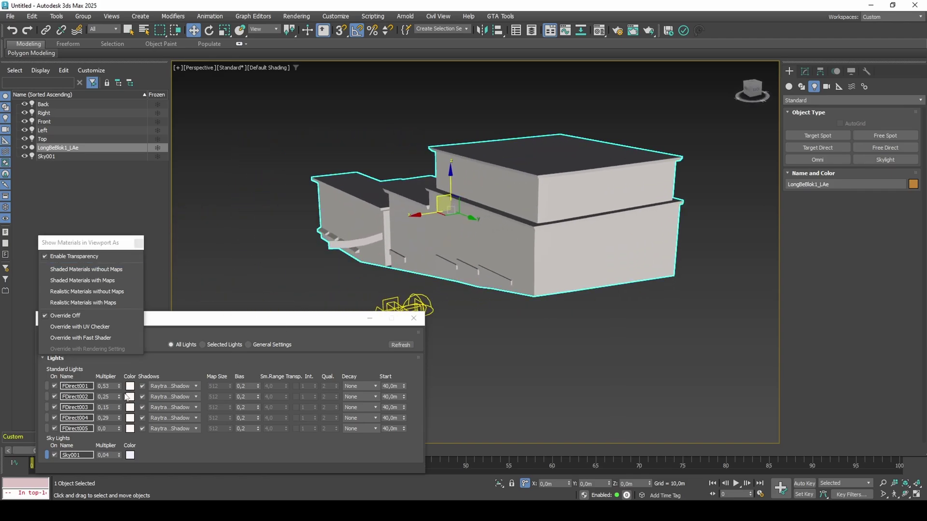
# Step: Set the FDirect002 multiplier to 0.32 and refresh the Light Lister to load the renamed lights
pyautogui.moveTo(118, 397); pyautogui.dragTo(126, 394)
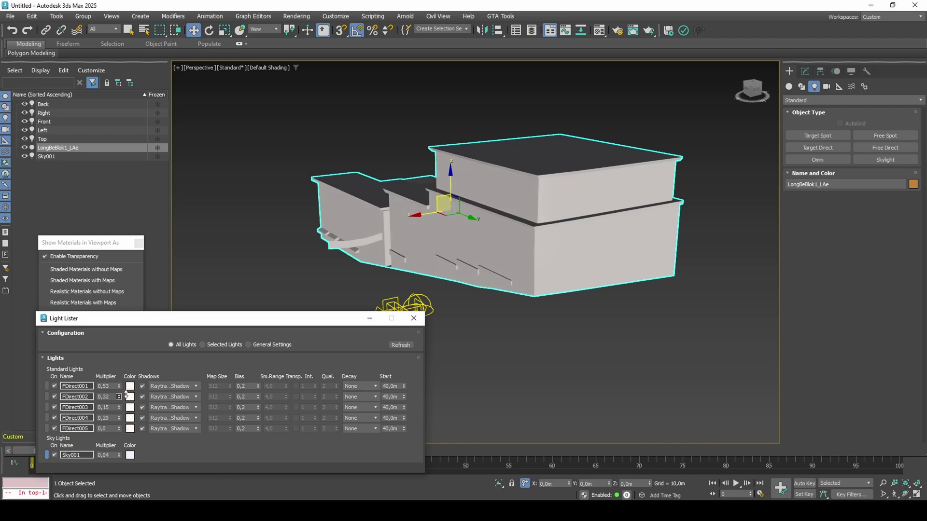
pyautogui.keyDown('alt'); pyautogui.moveTo(424, 260); pyautogui.dragTo(386, 253, button='middle'); pyautogui.keyUp('alt')
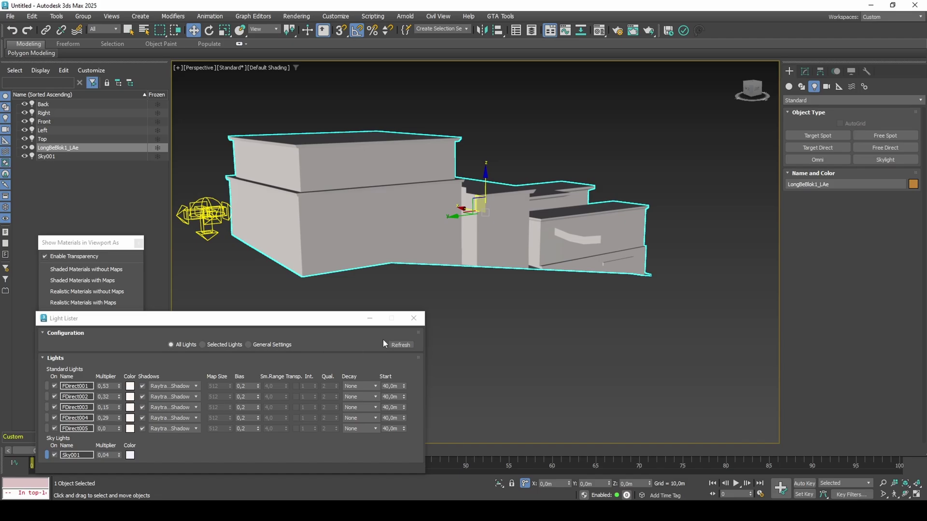
pyautogui.click(400, 345)
# Step: Set the multipliers to 0.44 for the Left light, 0.24 for the Front light and 0.18 for the Top light
pyautogui.keyDown('alt'); pyautogui.moveTo(463, 212); pyautogui.dragTo(442, 206, button='middle'); pyautogui.keyUp('alt')
pyautogui.moveTo(119, 420); pyautogui.dragTo(122, 402)
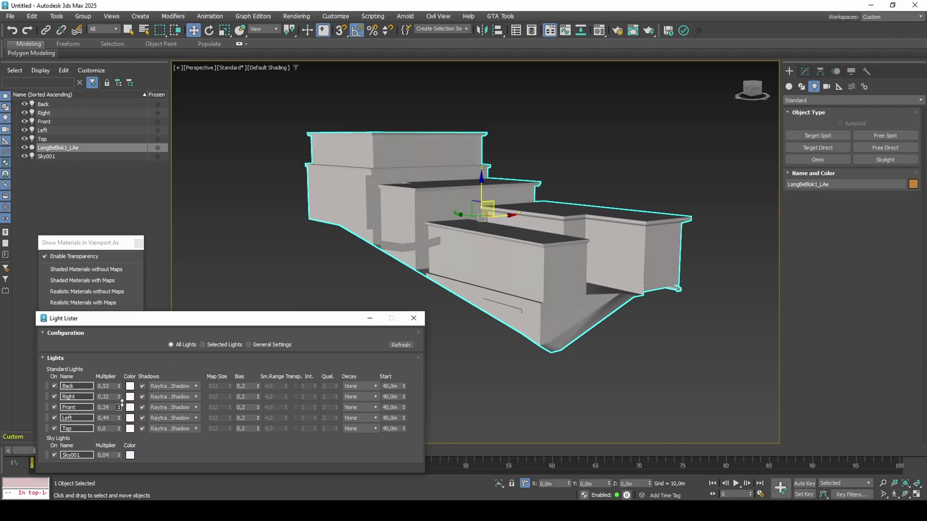
pyautogui.keyDown('alt'); pyautogui.moveTo(386, 200); pyautogui.dragTo(379, 253, button='middle'); pyautogui.keyUp('alt')
pyautogui.keyDown('alt'); pyautogui.moveTo(577, 268); pyautogui.dragTo(527, 297, button='middle'); pyautogui.keyUp('alt')
pyautogui.moveTo(119, 429); pyautogui.dragTo(128, 418)
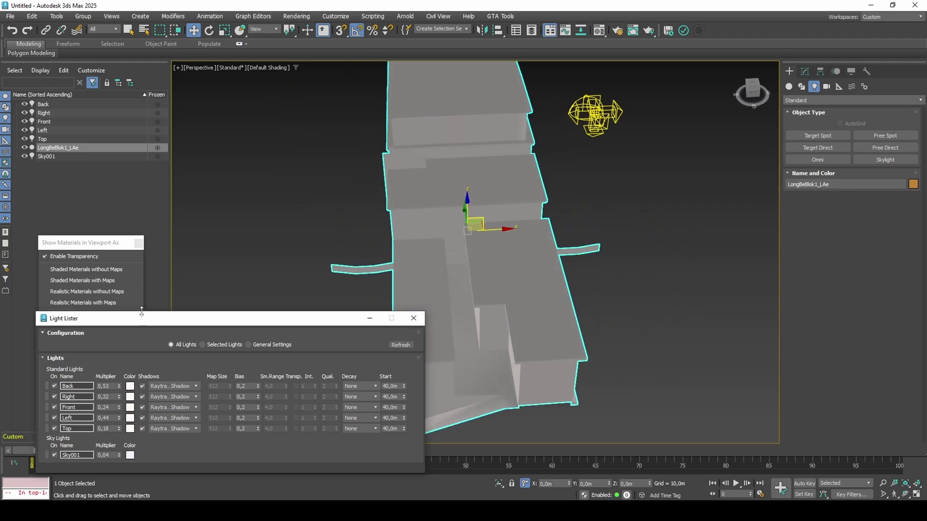
# Step: Compare the building shaded with and without maps from several sides, and reduce the Front light's multiplier to 0.13
pyautogui.click(120, 284)
pyautogui.moveTo(544, 217)
pyautogui.keyDown('alt'); pyautogui.mouseDown(button='middle')
pyautogui.moveTo(559, 235)
pyautogui.moveTo(695, 201)
pyautogui.moveTo(598, 220)
pyautogui.moveTo(776, 222)
pyautogui.mouseUp(button='middle'); pyautogui.keyUp('alt')
pyautogui.click(137, 269)
pyautogui.keyDown('alt'); pyautogui.moveTo(382, 251); pyautogui.dragTo(403, 241, button='middle'); pyautogui.keyUp('alt')
pyautogui.moveTo(547, 199)
pyautogui.keyDown('alt'); pyautogui.mouseDown(button='middle')
pyautogui.moveTo(514, 199)
pyautogui.moveTo(561, 201)
pyautogui.mouseUp(button='middle'); pyautogui.keyUp('alt')
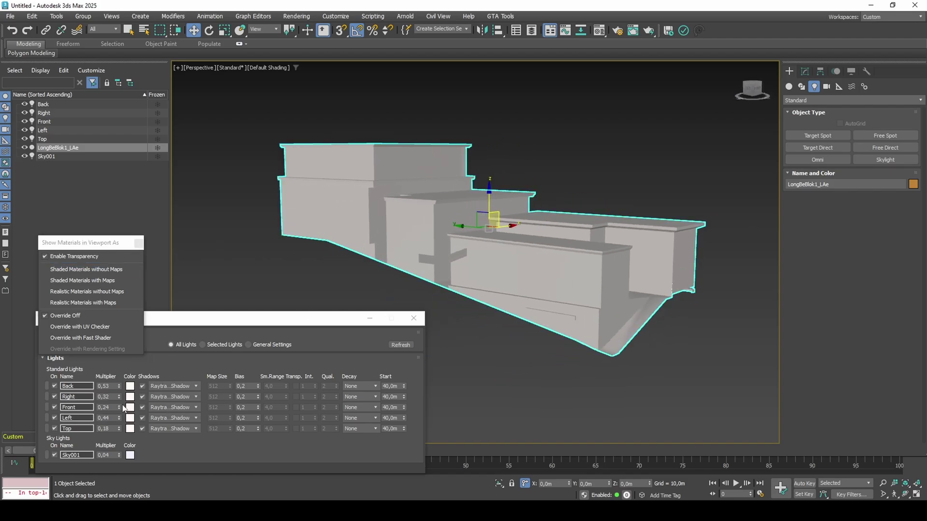
pyautogui.moveTo(119, 408); pyautogui.dragTo(119, 411)
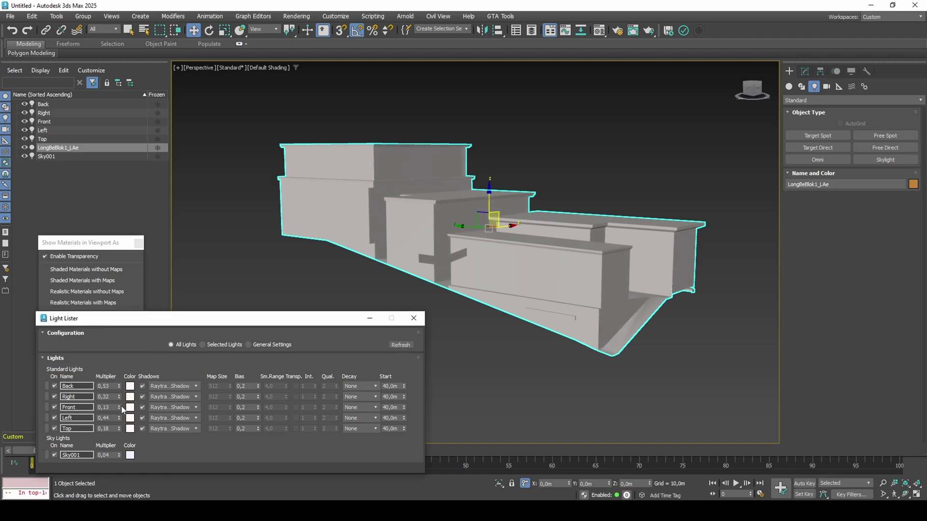
# Step: Show the building shaded with maps and reduce the Left light's multiplier to 0.33
pyautogui.click(133, 282)
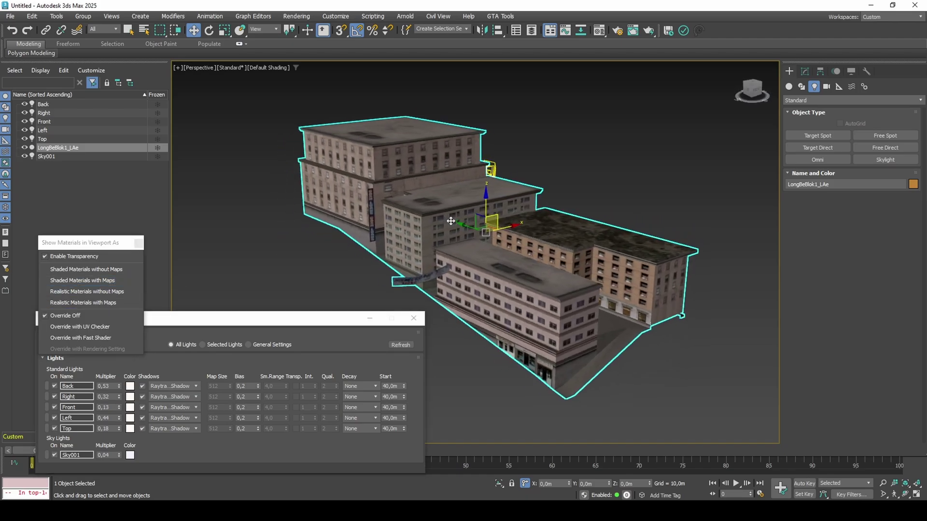
pyautogui.keyDown('alt'); pyautogui.moveTo(456, 221); pyautogui.dragTo(475, 214, button='middle'); pyautogui.keyUp('alt')
pyautogui.moveTo(119, 421); pyautogui.dragTo(118, 419)
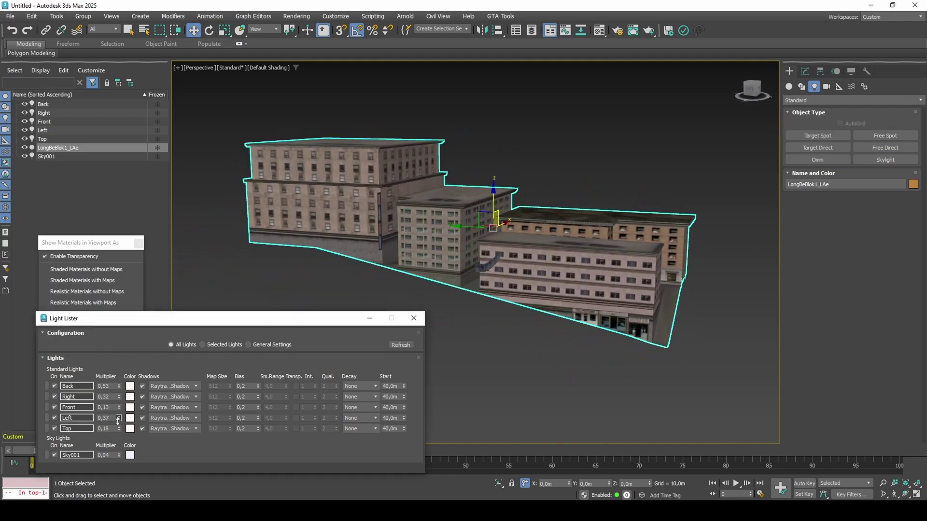
pyautogui.keyDown('alt'); pyautogui.moveTo(377, 271); pyautogui.dragTo(514, 276, button='middle'); pyautogui.keyUp('alt')
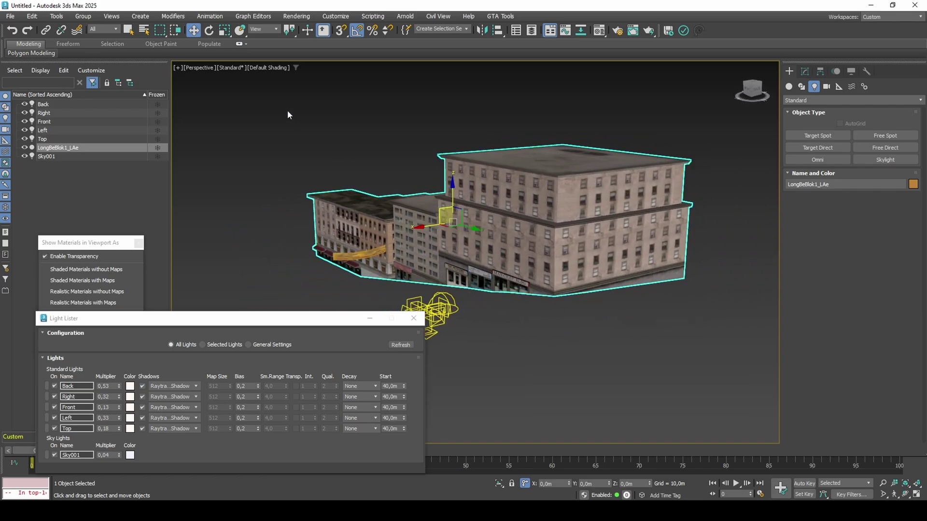
# Step: Illuminate the perspective viewport with default lights instead of scene lights, and select the building
pyautogui.click(238, 71)
pyautogui.click(239, 67)
pyautogui.moveTo(321, 149)
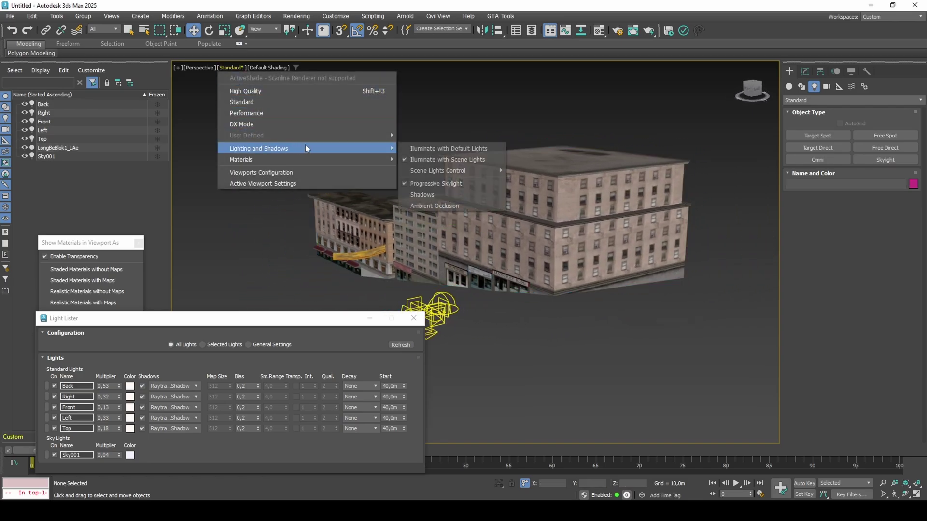
pyautogui.click(420, 145)
pyautogui.click(452, 171)
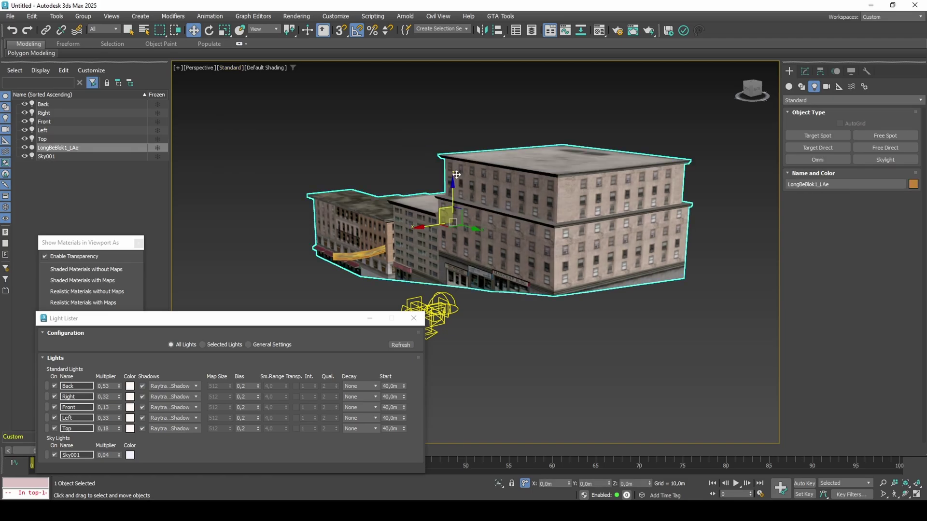
# Step: Add a VertexPaint modifier to the building, fill all vertices with white and rename the modifier "VertexPaint white base"
pyautogui.click(805, 72)
pyautogui.click(889, 110)
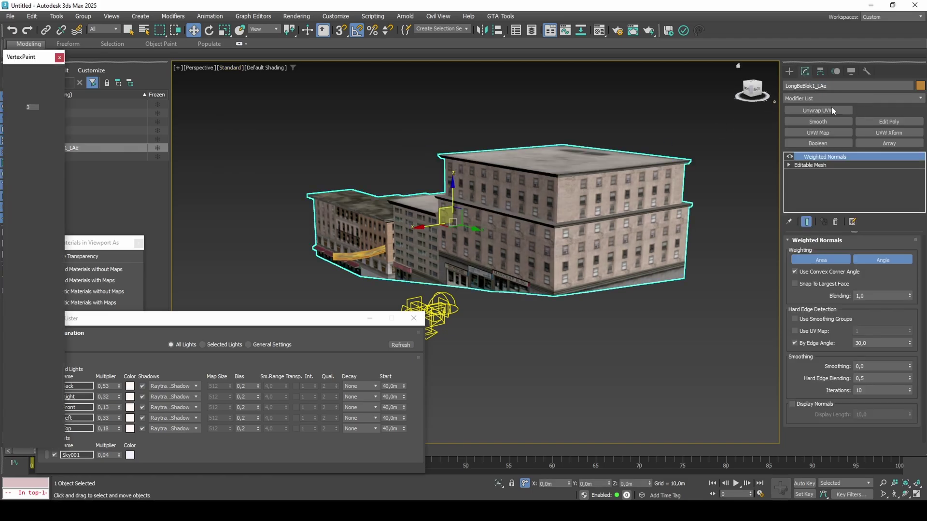
pyautogui.click(11, 75)
pyautogui.click(11, 132)
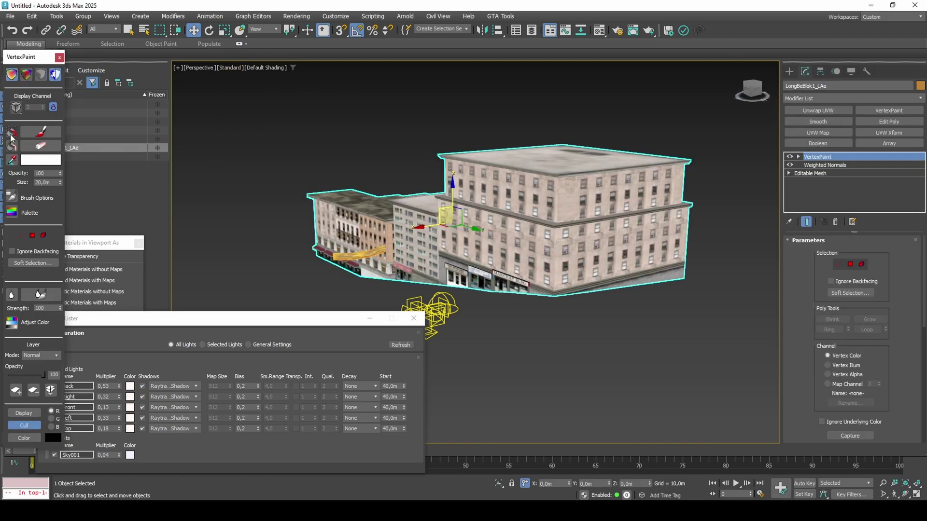
pyautogui.click(821, 156)
pyautogui.click(821, 157)
pyautogui.write('white base')
pyautogui.press('Return')
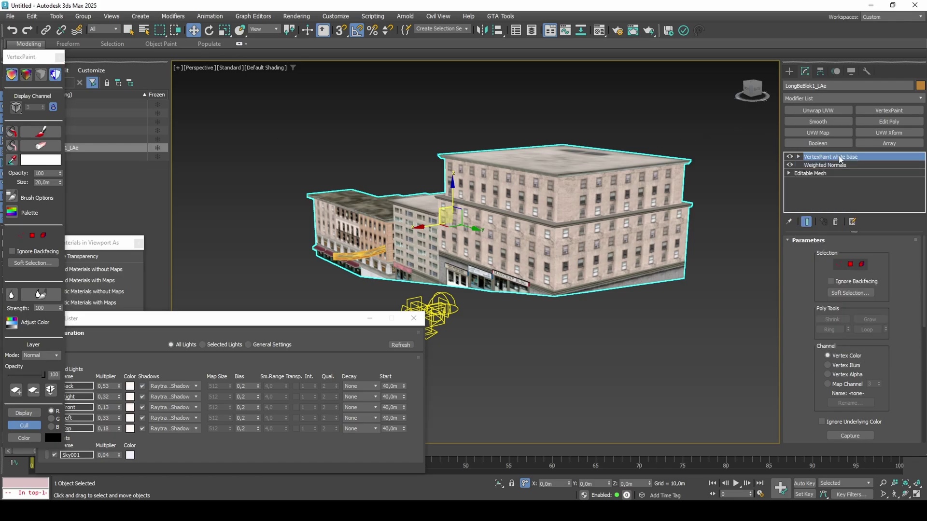
# Step: Switch off the Back, Right, Front, Left and Top lights in the Light Lister, leaving only Sky001 on
pyautogui.click(271, 323)
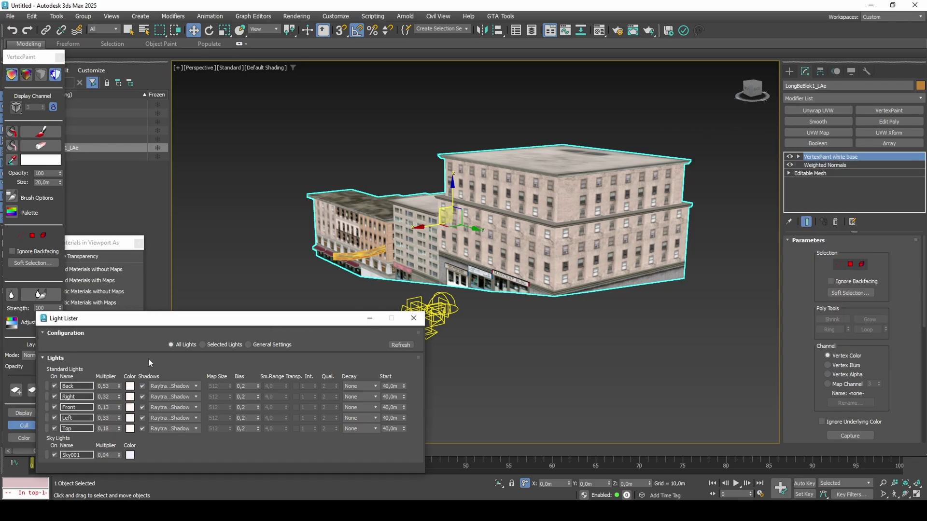
pyautogui.click(54, 386)
pyautogui.click(54, 397)
pyautogui.click(54, 407)
pyautogui.click(54, 418)
pyautogui.click(54, 429)
# Step: Add another VertexPaint modifier, assign vertex colors from the skylight using Color by Face, and name it "VertexPaint sky light"
pyautogui.click(876, 110)
pyautogui.scroll(-10, 886, 280)
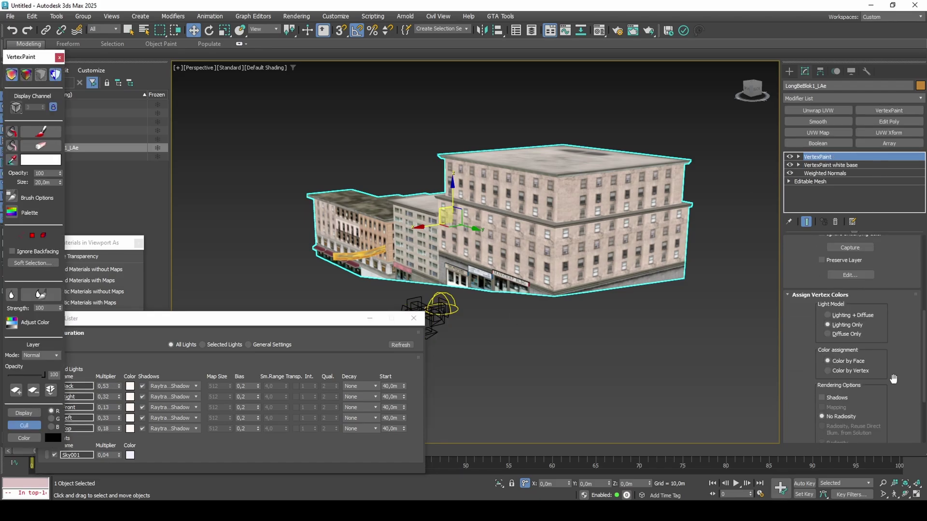
pyautogui.click(860, 424)
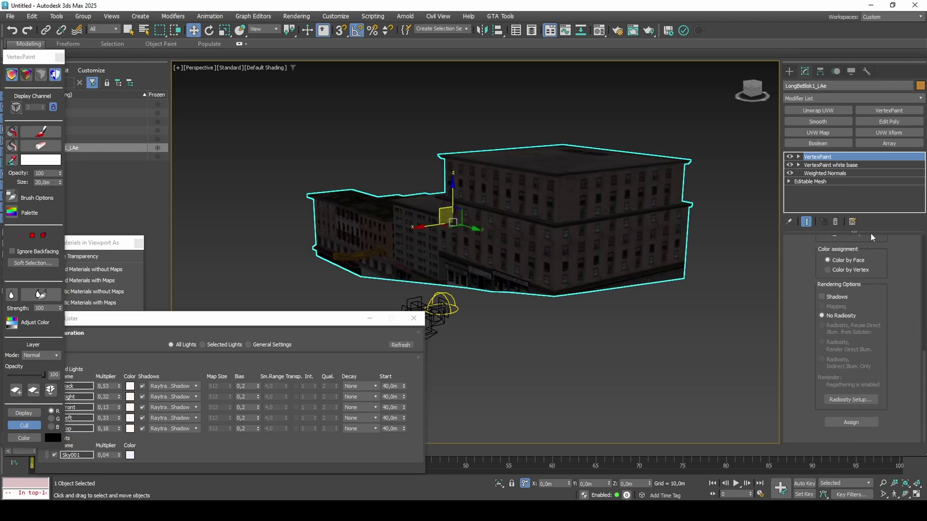
pyautogui.rightClick(866, 156)
pyautogui.click(866, 158)
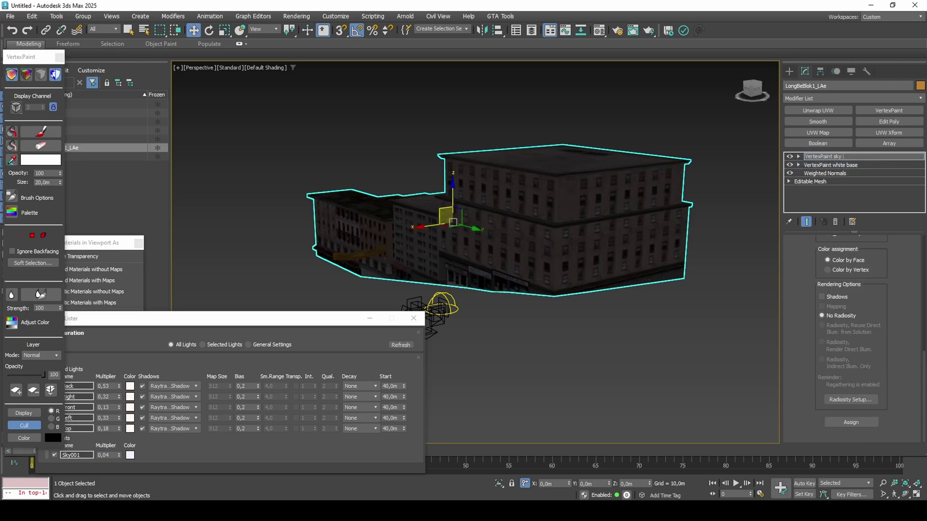
pyautogui.write('sky light')
pyautogui.press('Return')
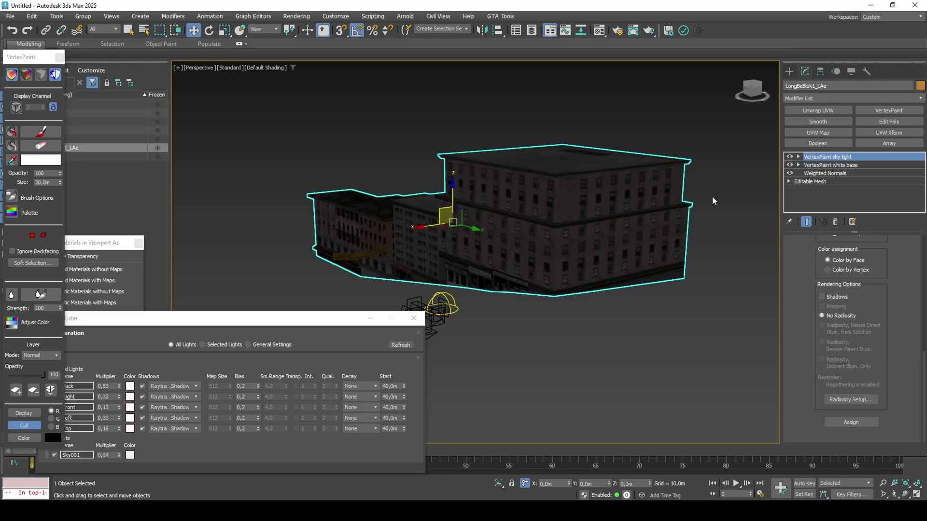
# Step: Switch off Sky001 and switch the Top, Left, Front, Right and Back lights on again
pyautogui.click(54, 455)
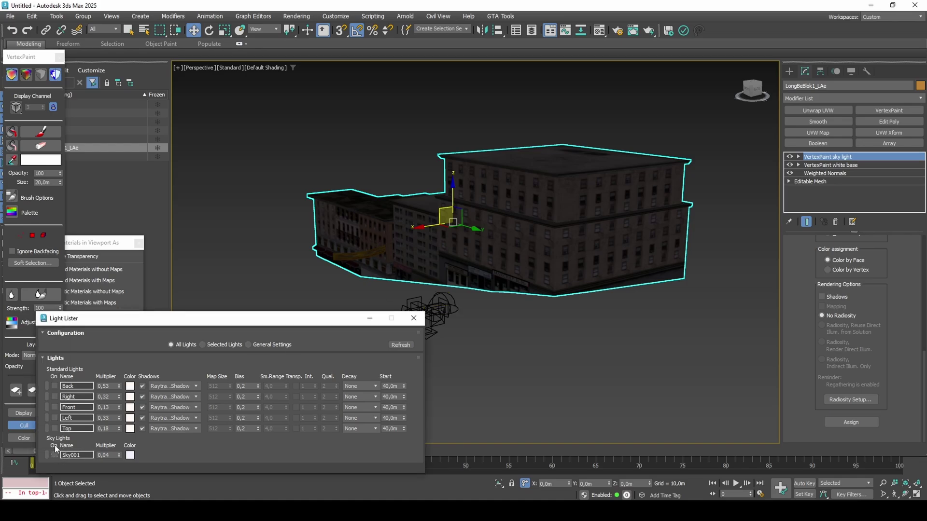
pyautogui.click(55, 429)
pyautogui.click(55, 418)
pyautogui.click(54, 407)
pyautogui.click(54, 397)
pyautogui.click(55, 386)
# Step: Bake the directional lights into a new VertexPaint modifier named "VertexPaint sun light" and set its layer mode to Screen
pyautogui.click(889, 111)
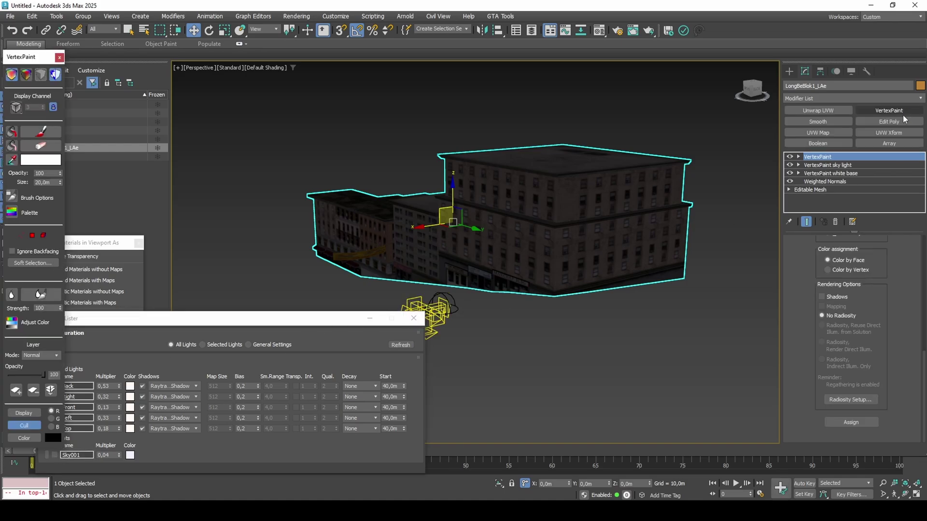
pyautogui.rightClick(859, 159)
pyautogui.click(821, 159)
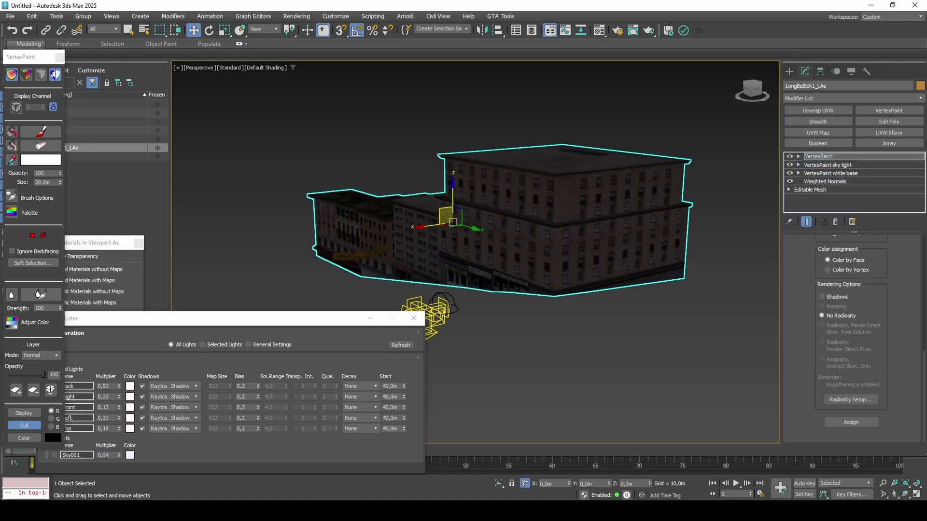
pyautogui.press('Return')
pyautogui.click(852, 423)
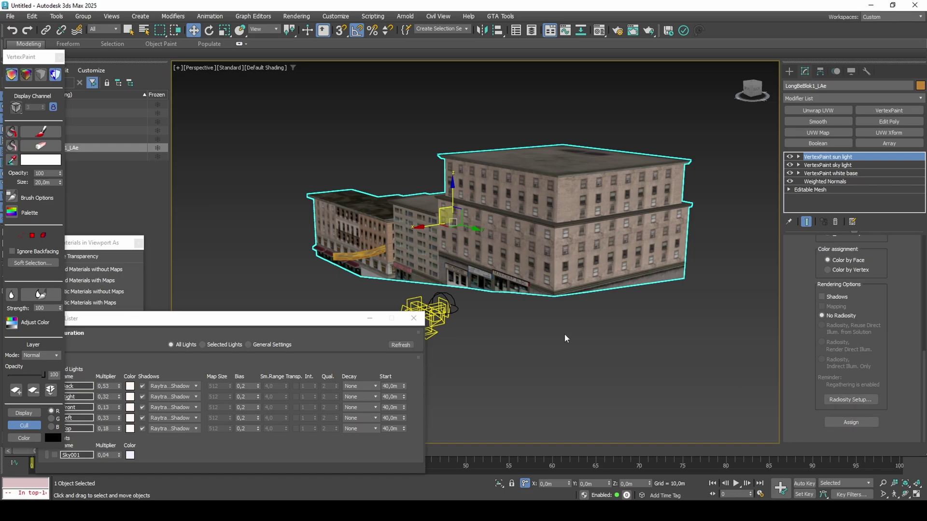
pyautogui.click(57, 356)
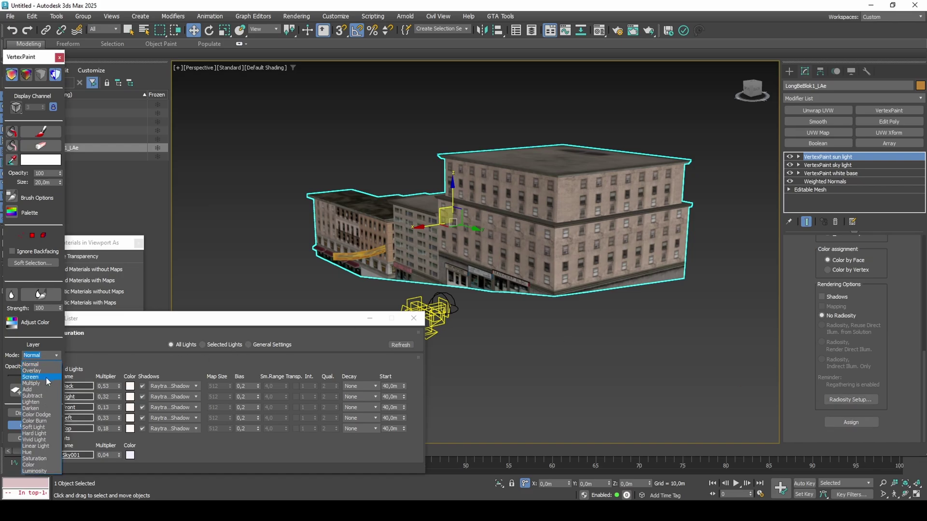
pyautogui.click(31, 378)
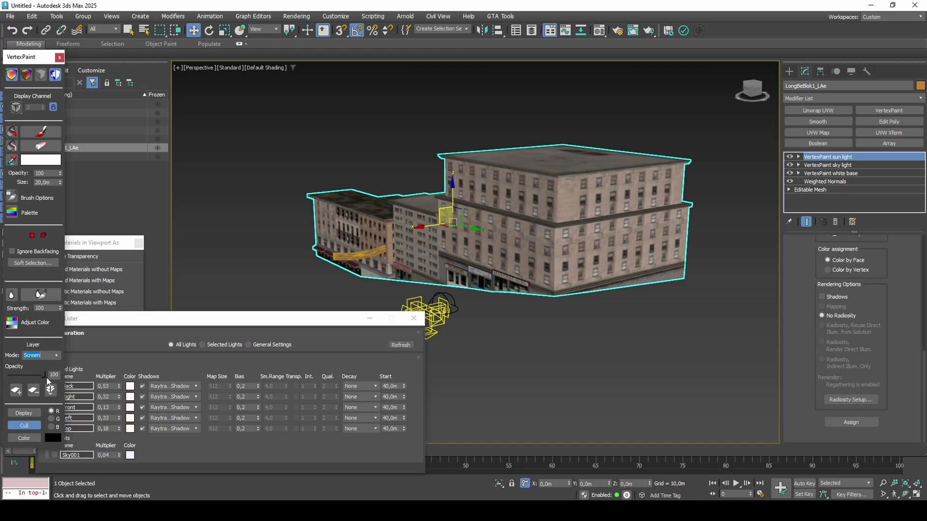
# Step: Add a further VertexPaint modifier and assign the directional lighting to it with Color by Vertex
pyautogui.click(883, 111)
pyautogui.click(863, 273)
pyautogui.click(844, 423)
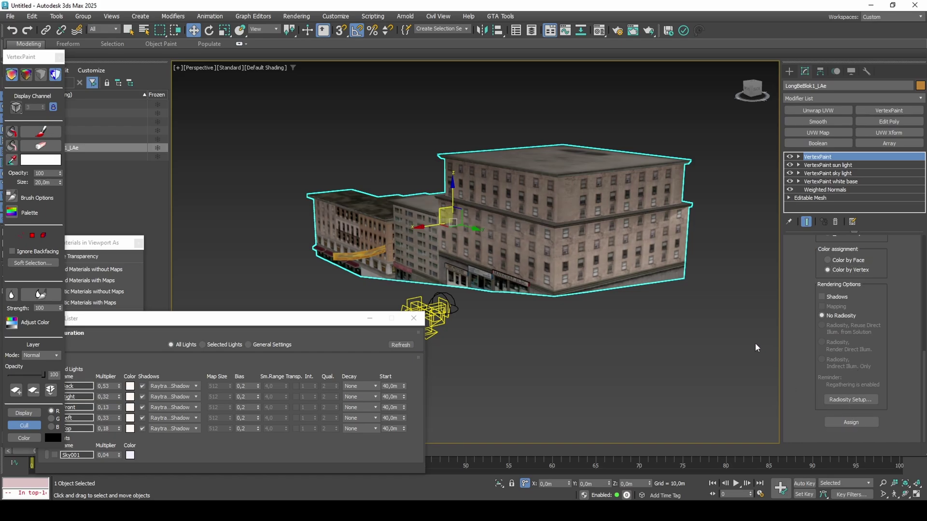
# Step: Show the building shaded without maps, and set the top VertexPaint layer's mode to Darken with its opacity at 51
pyautogui.click(129, 271)
pyautogui.moveTo(511, 228)
pyautogui.keyDown('alt'); pyautogui.mouseDown(button='middle')
pyautogui.moveTo(597, 241)
pyautogui.moveTo(534, 264)
pyautogui.mouseUp(button='middle'); pyautogui.keyUp('alt')
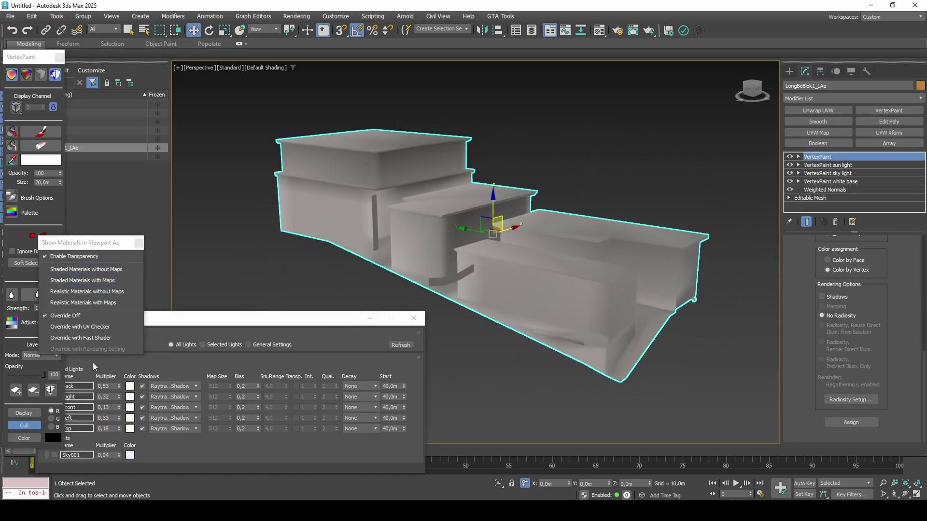
pyautogui.click(64, 363)
pyautogui.click(56, 355)
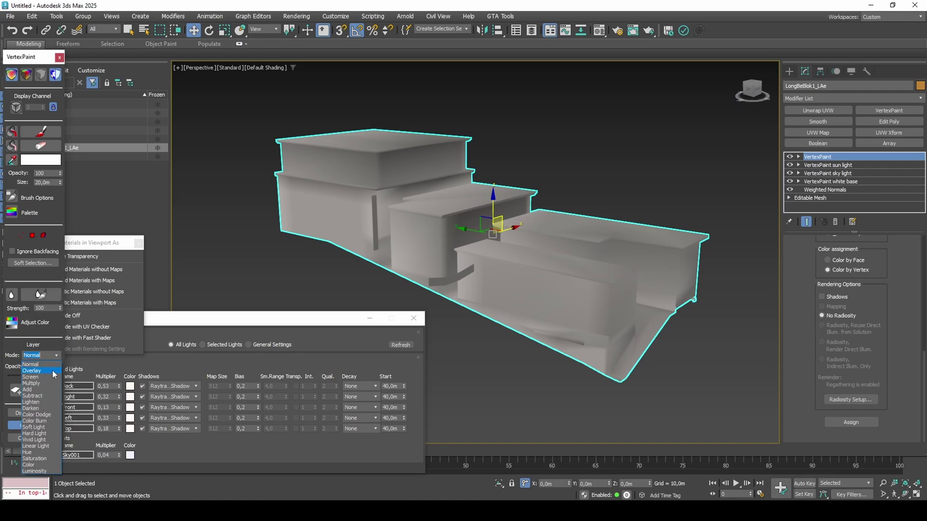
pyautogui.click(39, 410)
pyautogui.keyDown('alt'); pyautogui.moveTo(499, 261); pyautogui.dragTo(495, 267, button='middle'); pyautogui.keyUp('alt')
pyautogui.scroll(3, 495, 267)
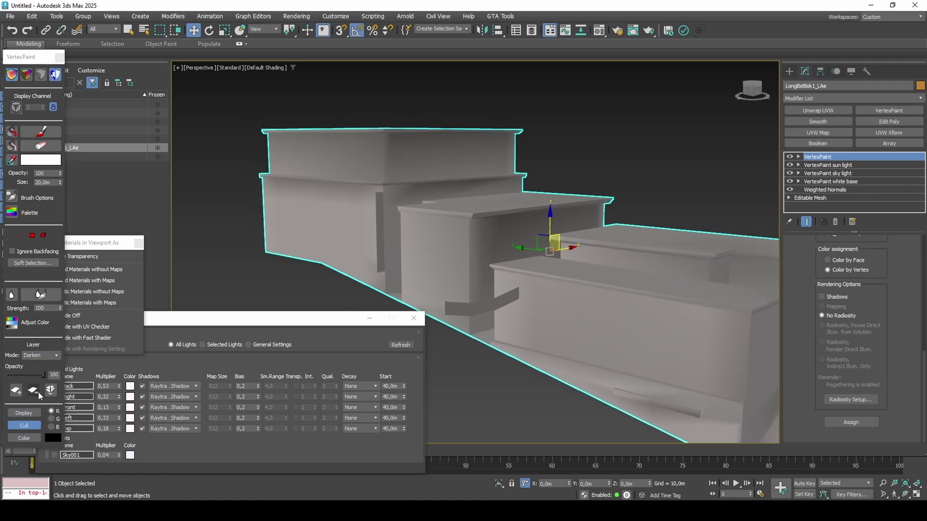
pyautogui.moveTo(44, 375); pyautogui.dragTo(24, 378)
# Step: Compare the building's untextured shading with the top VertexPaint layer on and off from several sides
pyautogui.keyDown('alt'); pyautogui.moveTo(410, 286); pyautogui.dragTo(620, 232, button='middle'); pyautogui.keyUp('alt')
pyautogui.click(790, 157)
pyautogui.click(790, 157)
pyautogui.click(790, 157)
pyautogui.click(790, 157)
pyautogui.click(790, 158)
pyautogui.click(789, 156)
pyautogui.click(790, 156)
pyautogui.click(790, 157)
pyautogui.moveTo(628, 208)
pyautogui.keyDown('alt'); pyautogui.mouseDown(button='middle')
pyautogui.moveTo(500, 232)
pyautogui.moveTo(174, 234)
pyautogui.mouseUp(button='middle'); pyautogui.keyUp('alt')
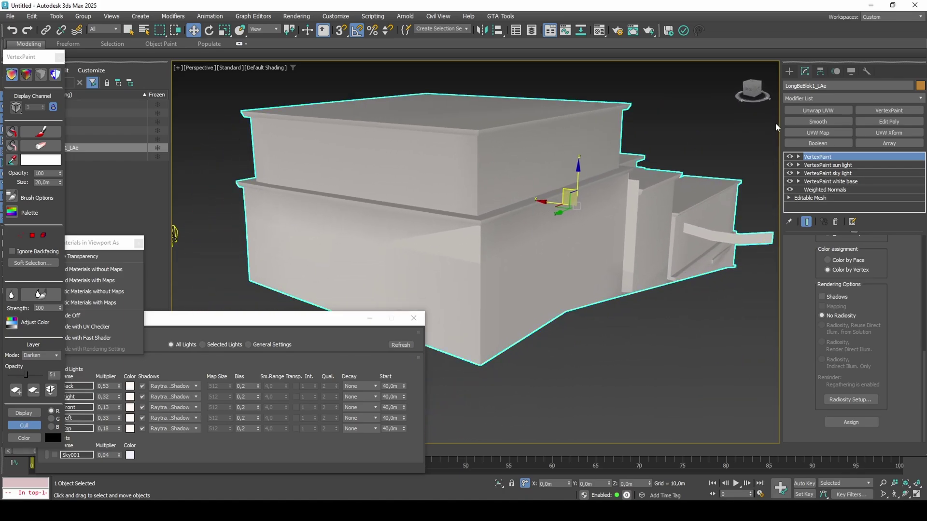
pyautogui.click(790, 157)
pyautogui.click(790, 157)
pyautogui.click(790, 157)
pyautogui.click(790, 157)
# Step: Show the building shaded with maps and compare its facades with the top VertexPaint layer on and off
pyautogui.click(136, 281)
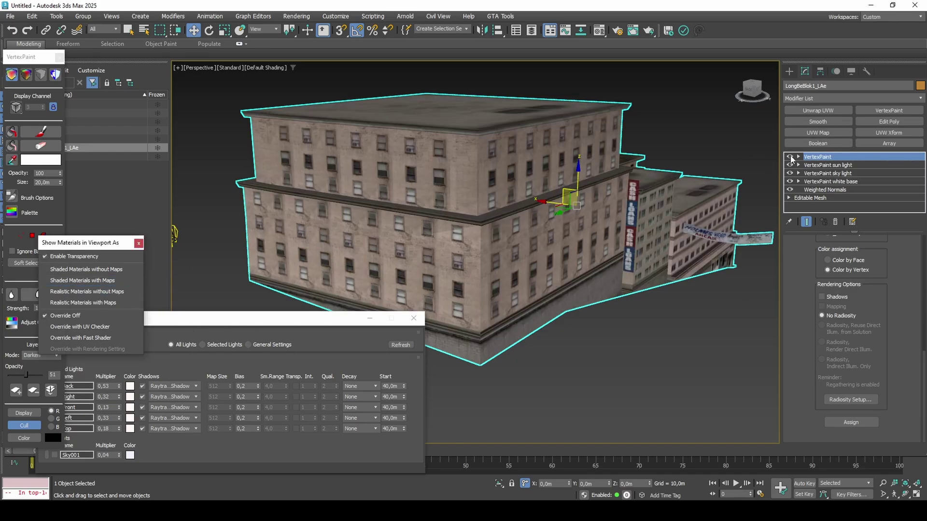
pyautogui.click(790, 157)
pyautogui.click(789, 157)
pyautogui.click(790, 157)
pyautogui.click(789, 156)
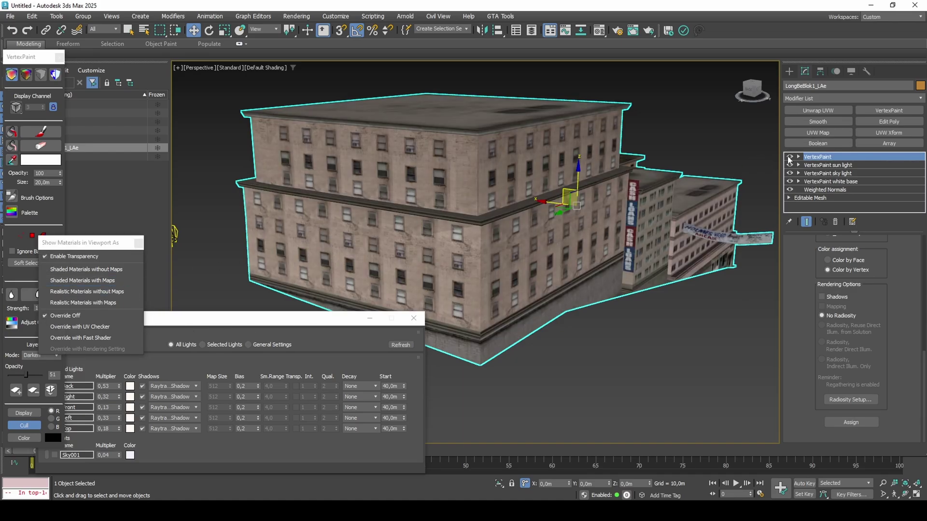
pyautogui.click(790, 157)
pyautogui.keyDown('alt'); pyautogui.moveTo(688, 177); pyautogui.dragTo(472, 118, button='middle'); pyautogui.keyUp('alt')
pyautogui.scroll(4, 462, 173)
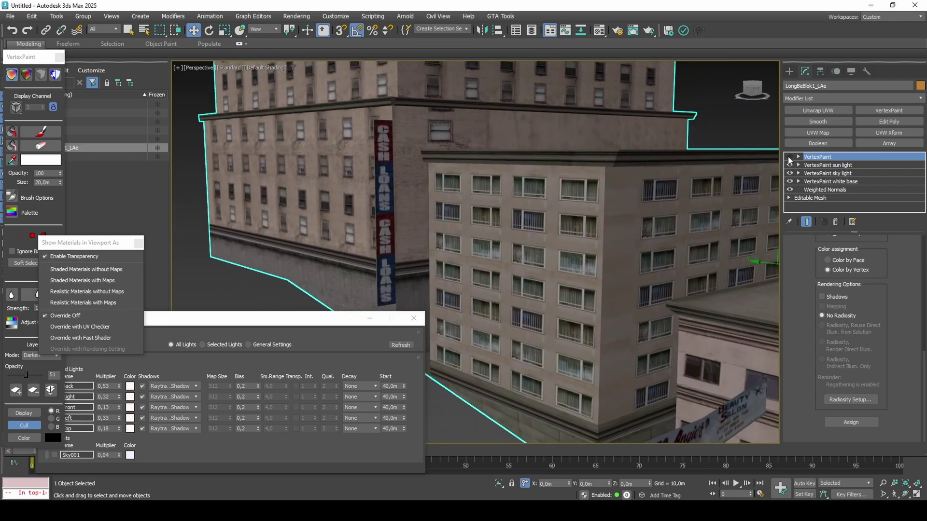
pyautogui.click(789, 157)
pyautogui.click(790, 156)
pyautogui.click(791, 156)
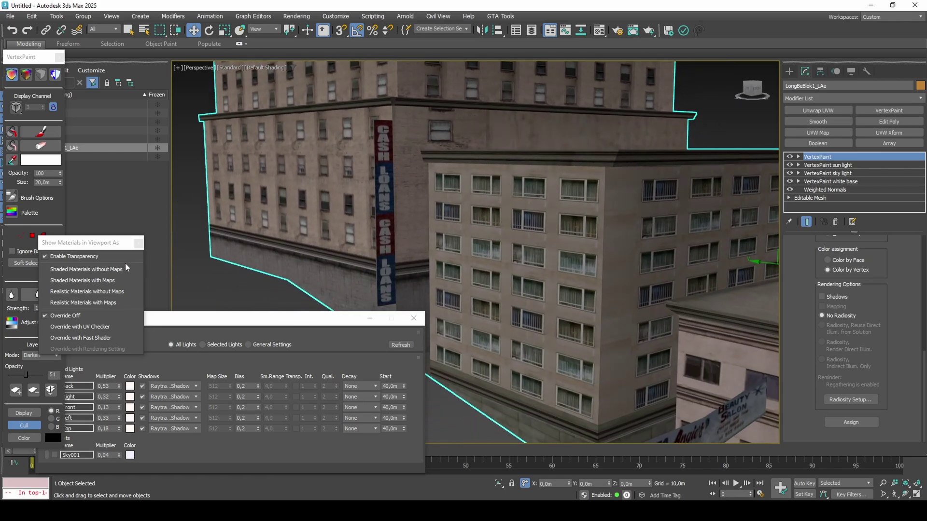
# Step: Recheck the top VertexPaint layer's effect up close without maps, and return to shading with maps
pyautogui.click(104, 269)
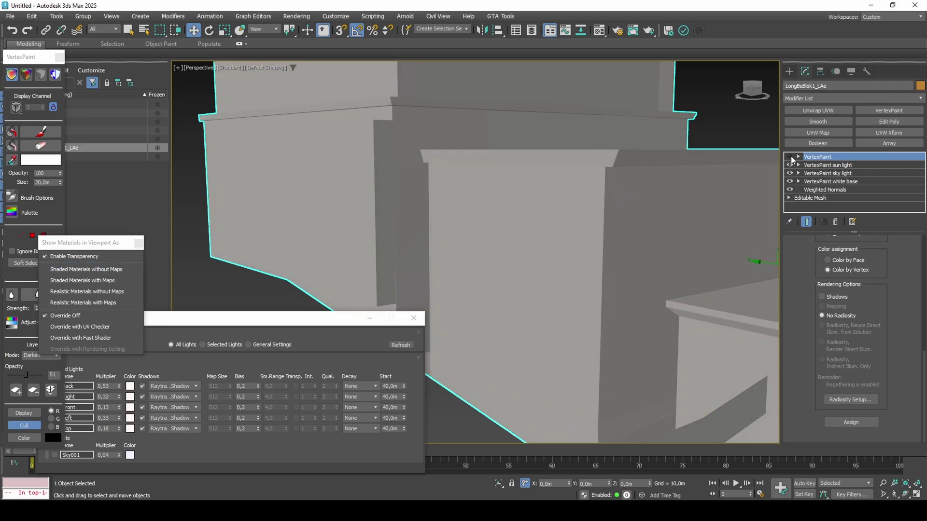
pyautogui.click(790, 157)
pyautogui.click(791, 157)
pyautogui.click(790, 157)
pyautogui.moveTo(679, 195)
pyautogui.mouseDown(button='middle')
pyautogui.moveTo(559, 154)
pyautogui.moveTo(570, 205)
pyautogui.moveTo(513, 198)
pyautogui.moveTo(512, 283)
pyautogui.moveTo(542, 248)
pyautogui.moveTo(547, 285)
pyautogui.mouseUp(button='middle')
pyautogui.click(790, 157)
pyautogui.click(790, 156)
pyautogui.click(791, 157)
pyautogui.click(85, 281)
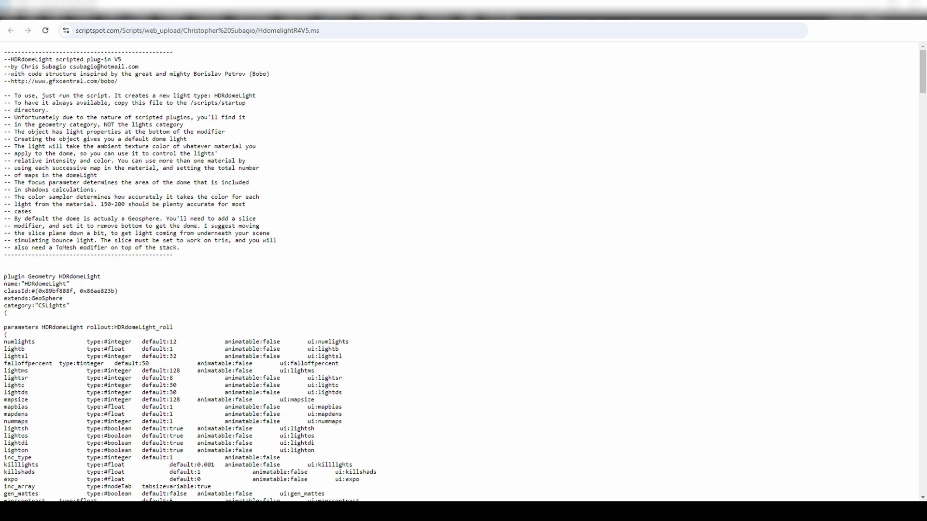
# Step: Select the entire HDRdomeLight script text in the browser, and create a file named hdrdome.ms in the Extra contents folder
pyautogui.hotkey('ctrl', 'a')
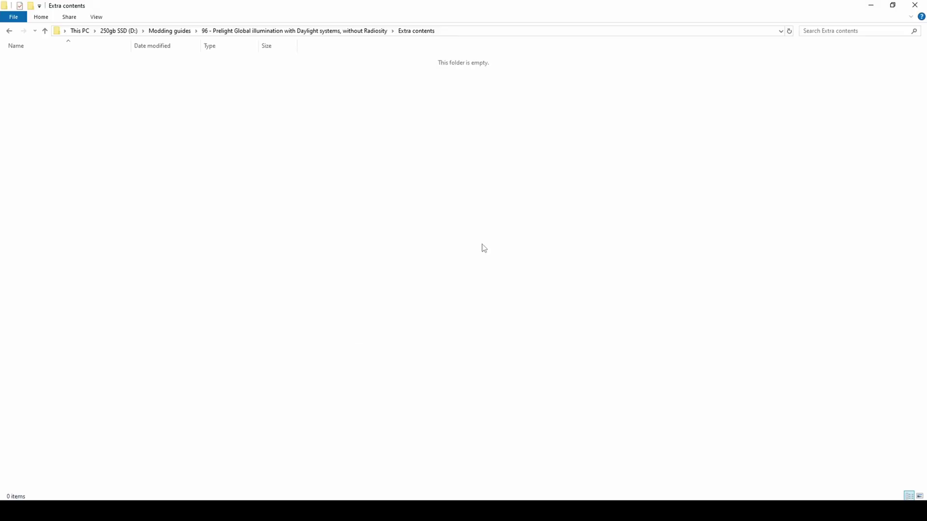
pyautogui.rightClick(482, 246)
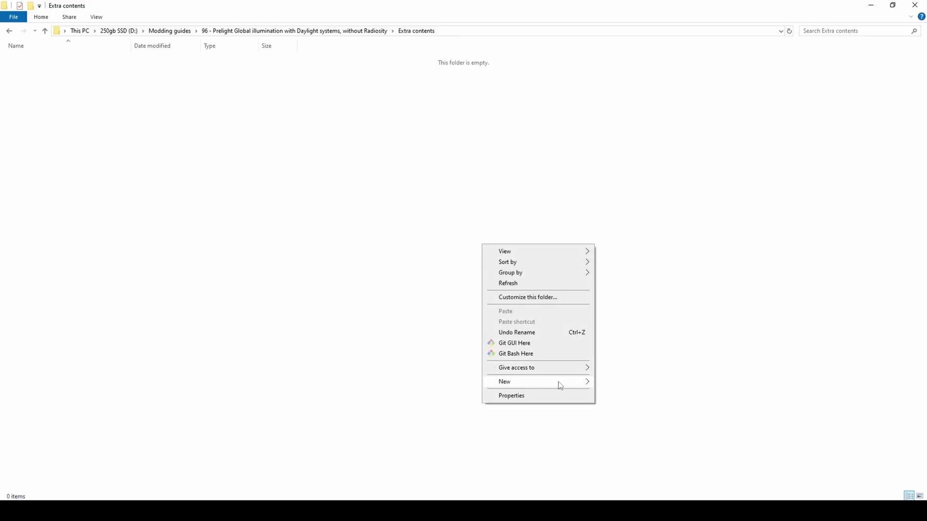
pyautogui.moveTo(561, 386)
pyautogui.click(626, 438)
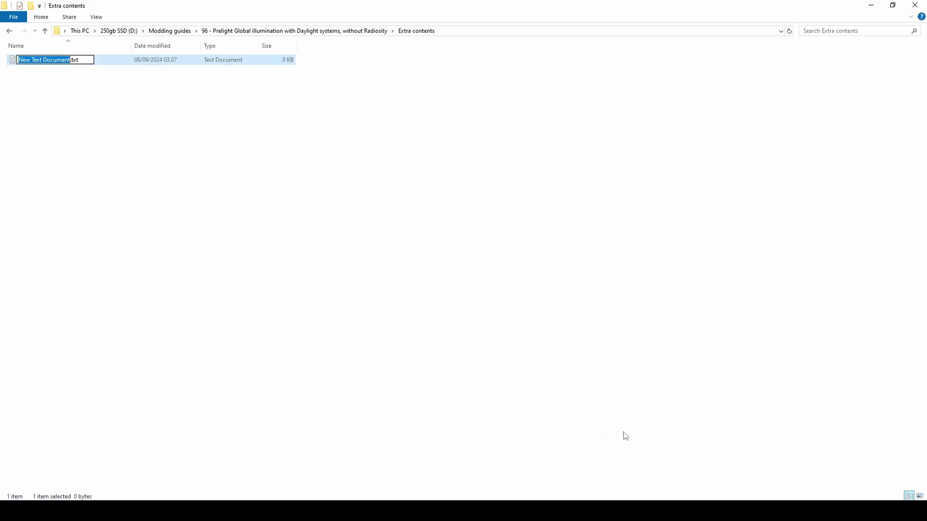
pyautogui.hotkey('ctrl', 'a')
pyautogui.write('hdrdome.ms')
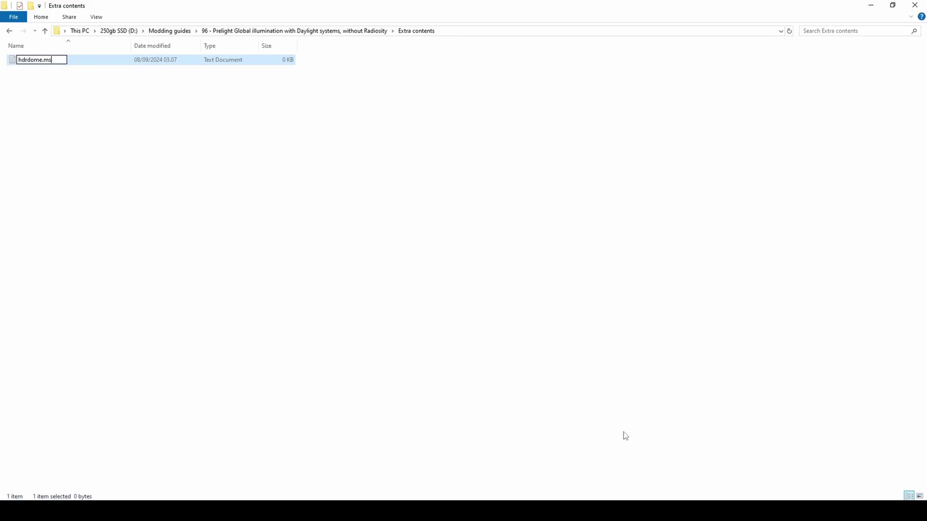
pyautogui.press('Return')
# Step: Paste the copied HDRdomeLight script into hdrdome.ms in Notepad, save the file and close it
pyautogui.press('Return')
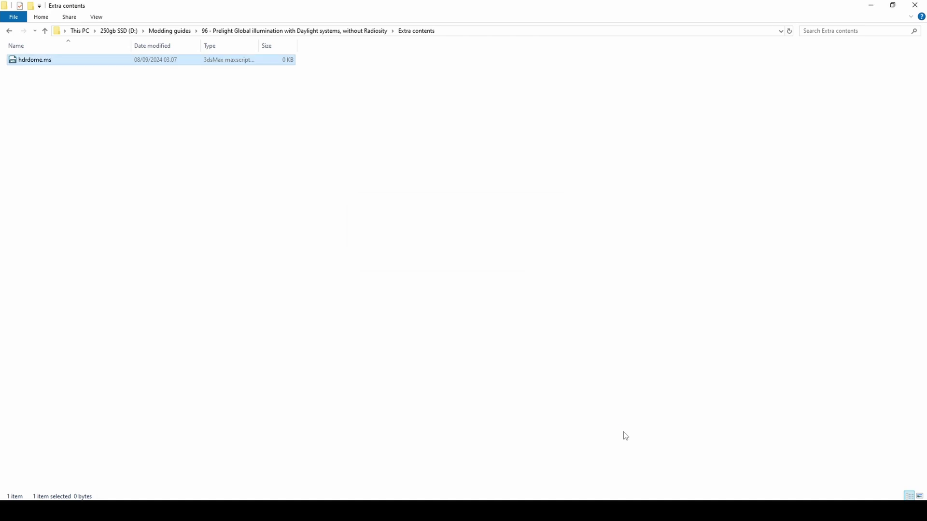
pyautogui.press('Return')
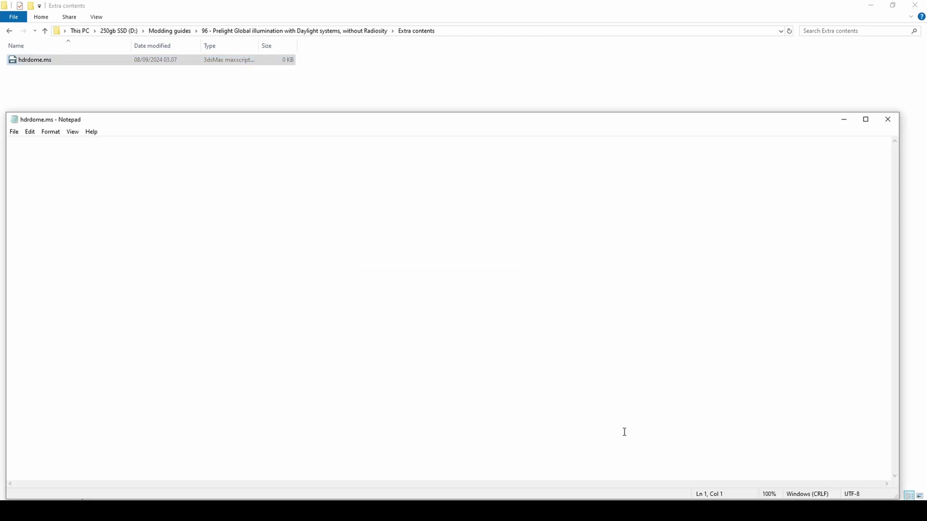
pyautogui.hotkey('ctrl', 'v')
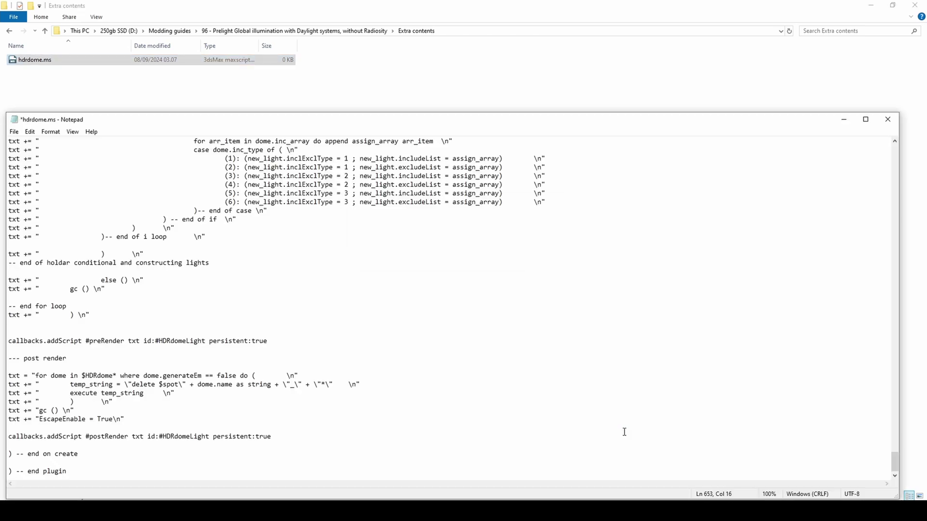
pyautogui.hotkey('ctrl', 's')
pyautogui.click(887, 120)
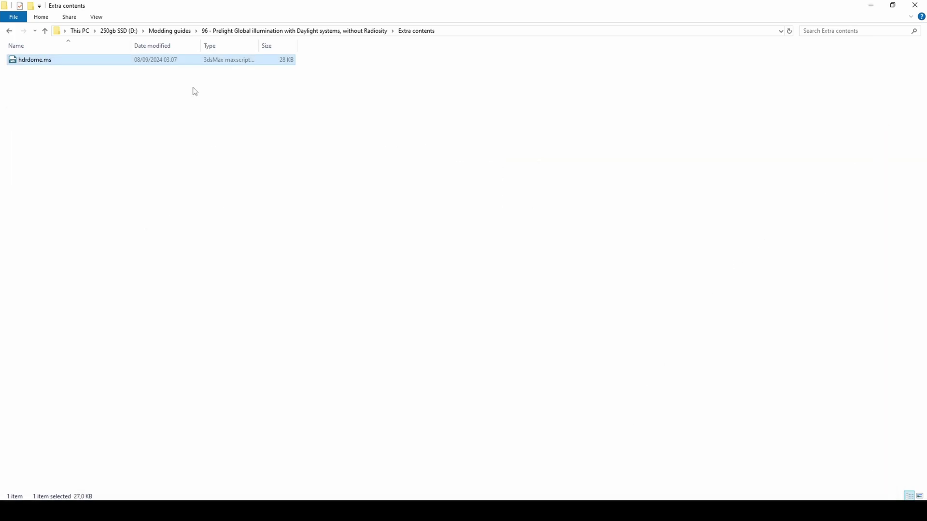
# Step: Copy hdrdome.ms into the scripts\Startup folder of 3ds Max 2025, granting administrator permission
pyautogui.rightClick(195, 63)
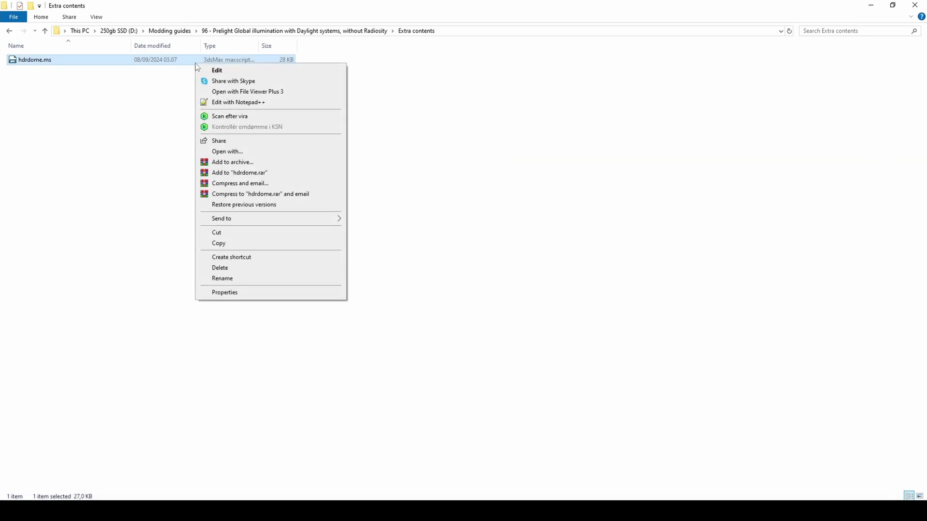
pyautogui.click(227, 243)
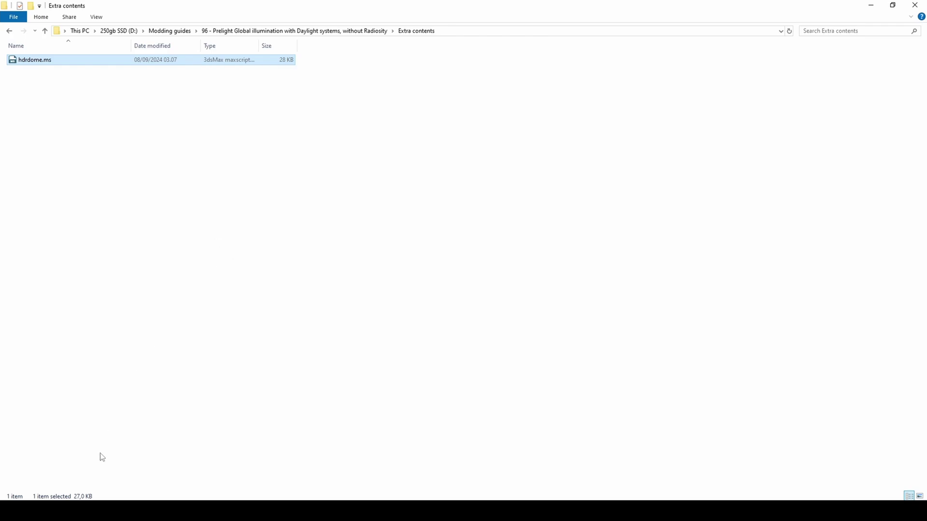
pyautogui.moveTo(104, 511)
pyautogui.click(143, 469)
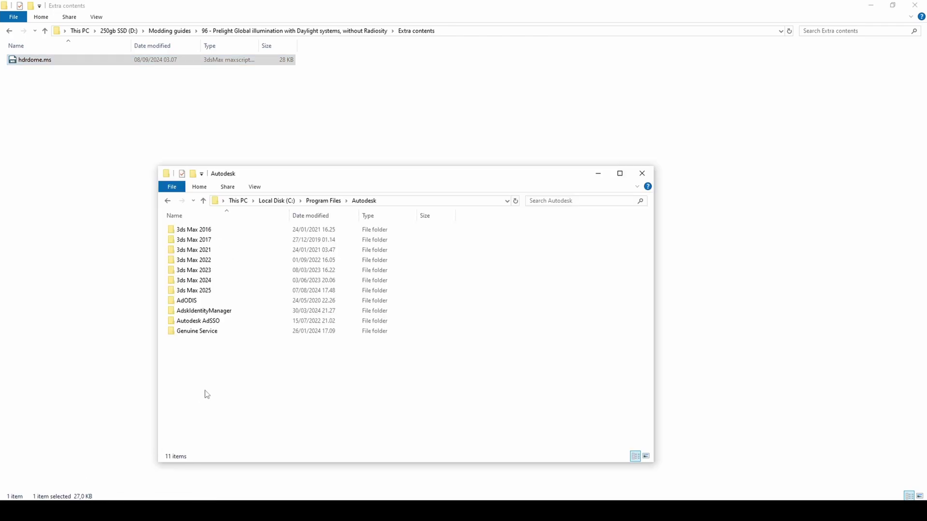
pyautogui.doubleClick(223, 290)
pyautogui.scroll(-10, 271, 325)
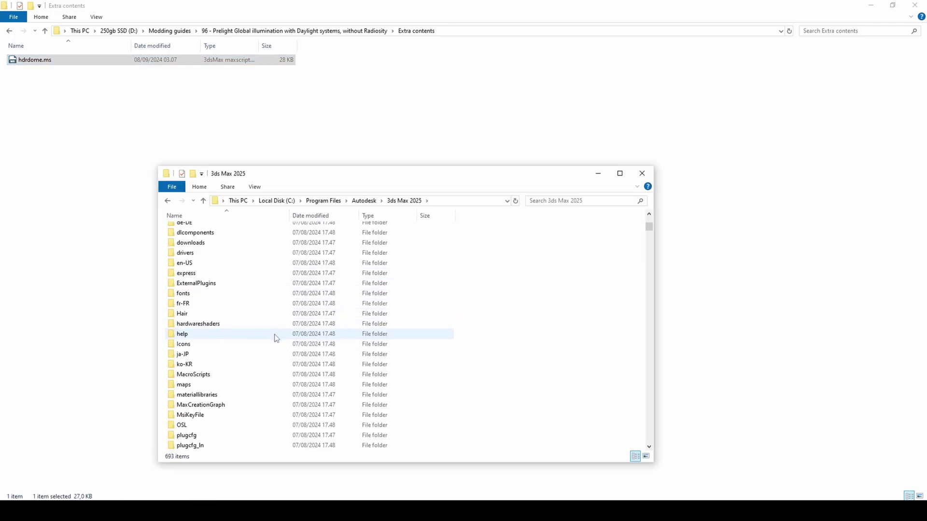
pyautogui.scroll(-3, 264, 359)
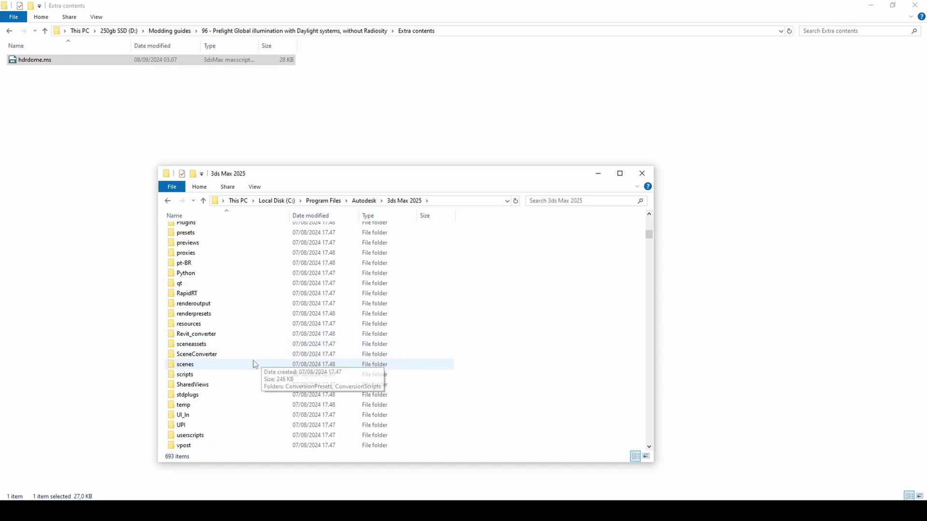
pyautogui.doubleClick(230, 376)
pyautogui.doubleClick(215, 301)
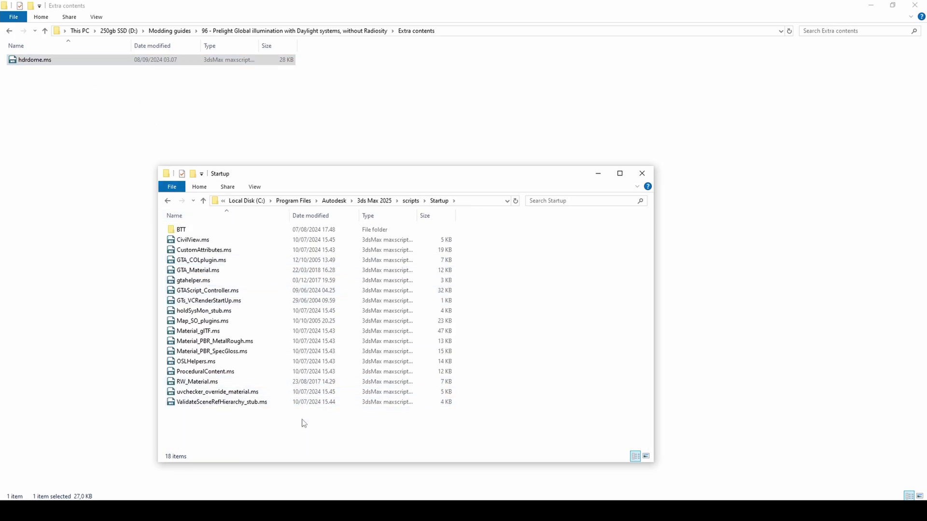
pyautogui.hotkey('ctrl', 'v')
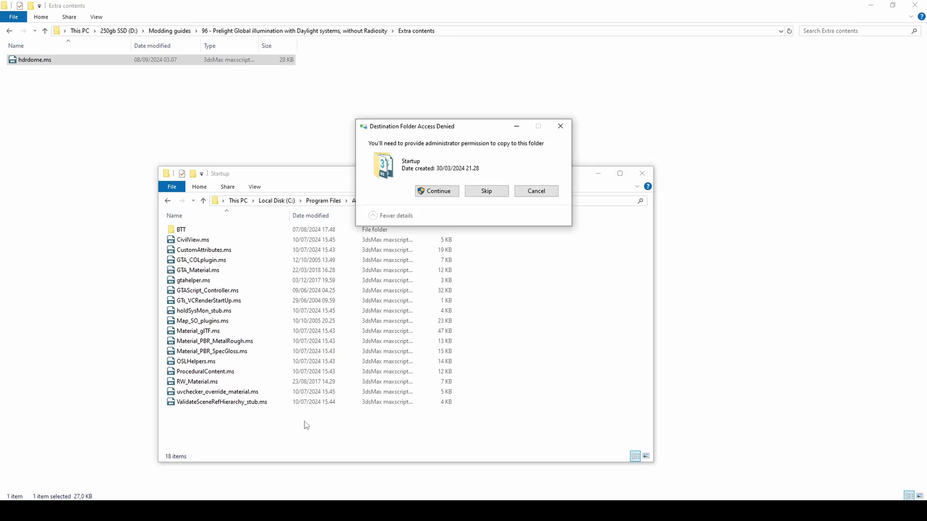
pyautogui.click(443, 195)
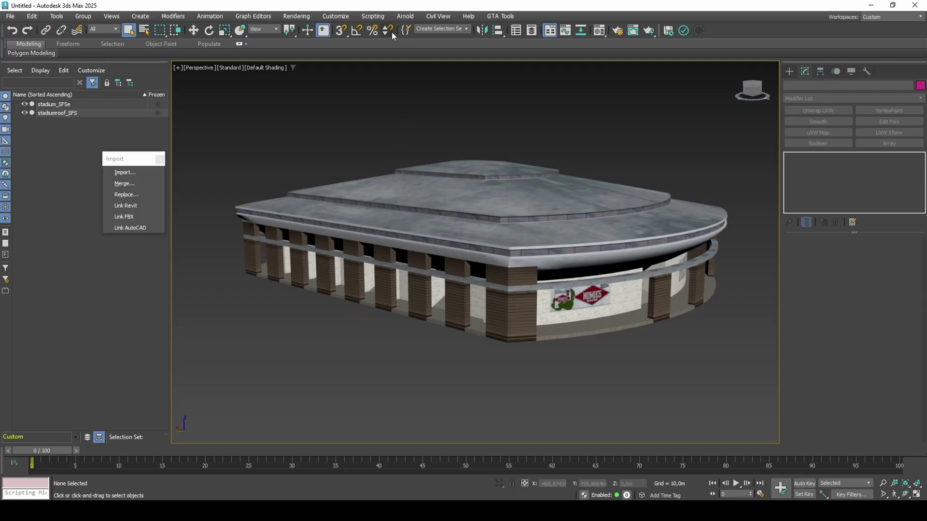
# Step: In 3ds Max, run the hdrdome.ms script from the scripts\Startup folder
pyautogui.click(374, 16)
pyautogui.click(378, 139)
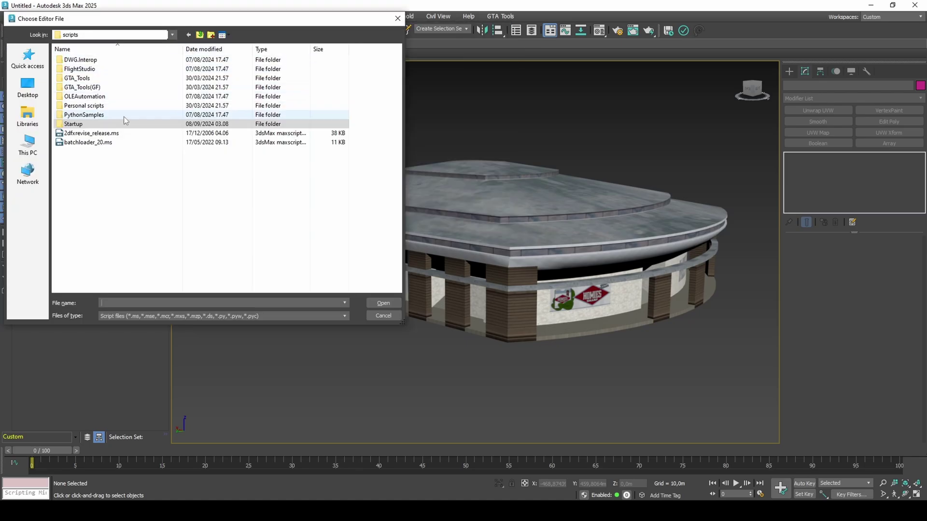
pyautogui.doubleClick(119, 124)
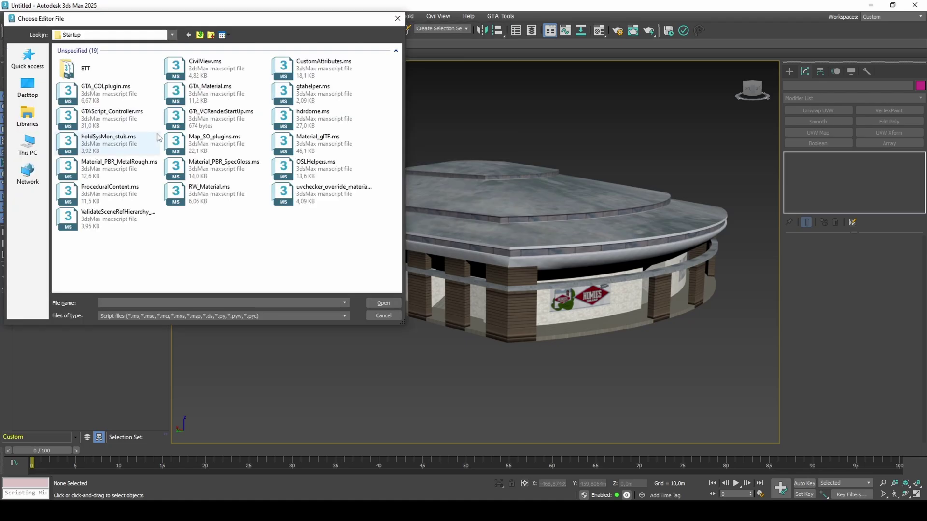
pyautogui.doubleClick(310, 119)
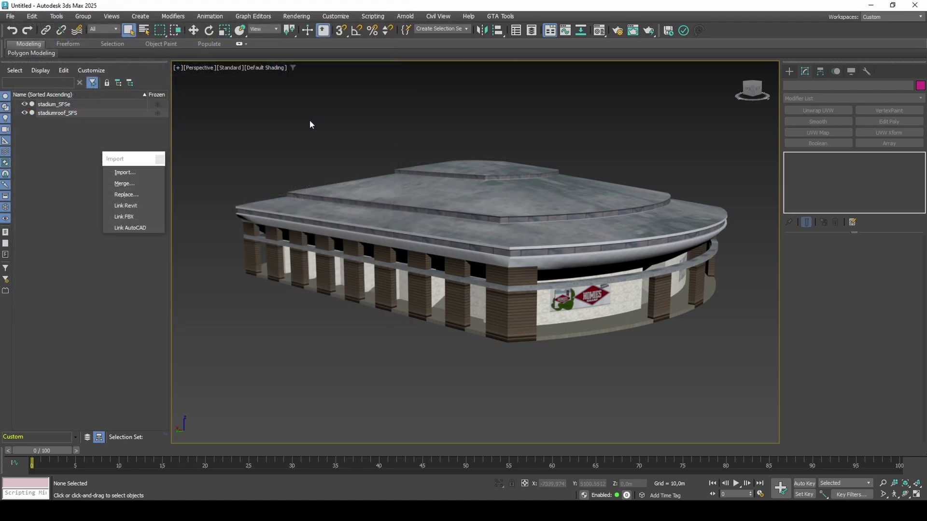
# Step: Create an HDRdomeLight from the CSLights geometry category in front of the stadium, with a radius of about 54.7 m
pyautogui.click(789, 73)
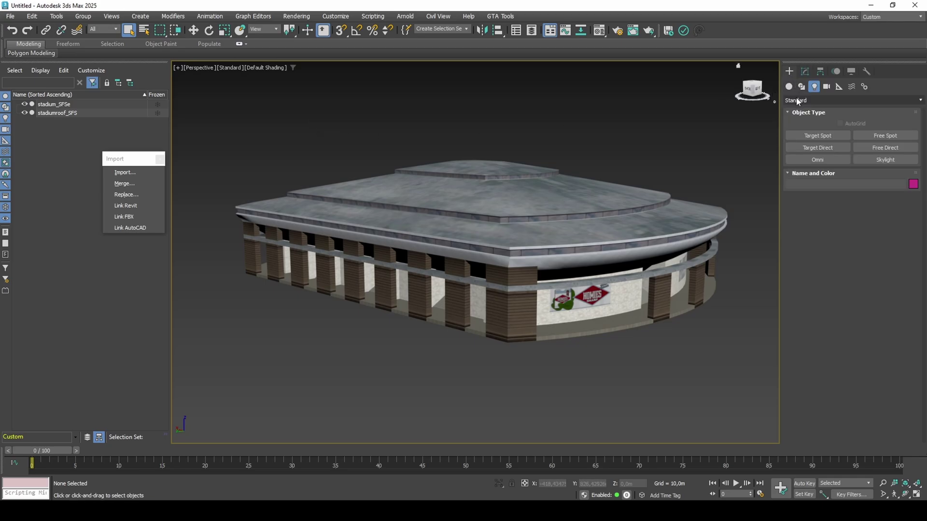
pyautogui.click(789, 87)
pyautogui.click(796, 100)
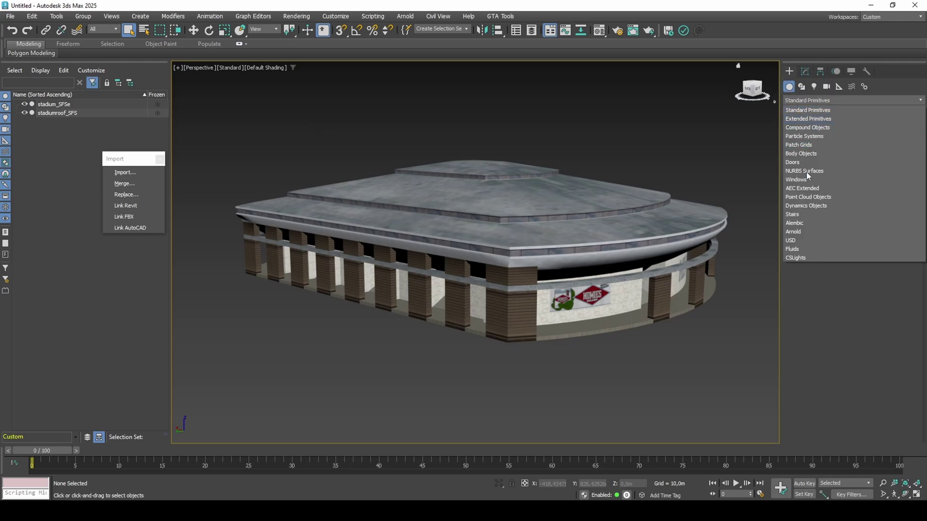
pyautogui.click(803, 256)
pyautogui.click(821, 136)
pyautogui.moveTo(489, 317); pyautogui.dragTo(542, 261)
pyautogui.keyDown('alt'); pyautogui.moveTo(543, 261); pyautogui.dragTo(534, 298, button='middle'); pyautogui.keyUp('alt')
# Step: Centre the dome light on the stadium by resetting its X and Y positions to 0
pyautogui.press('w')
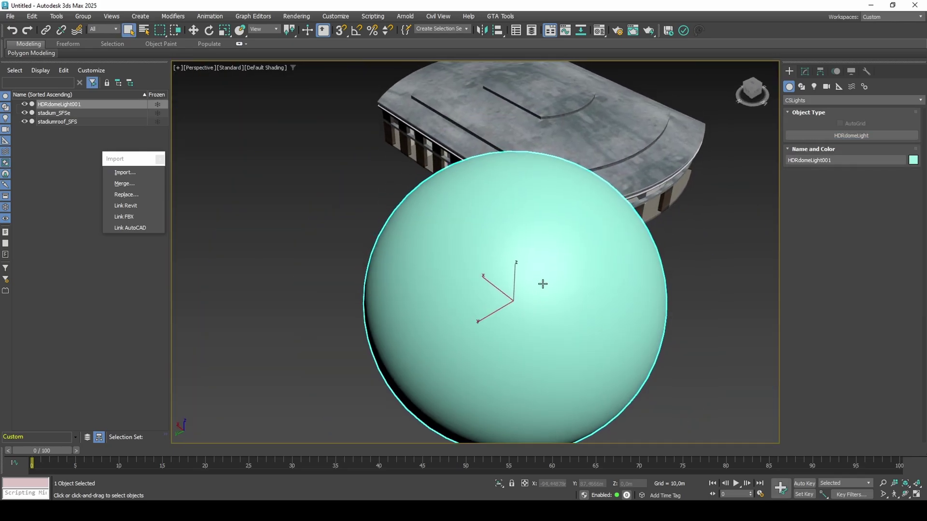
pyautogui.rightClick(569, 484)
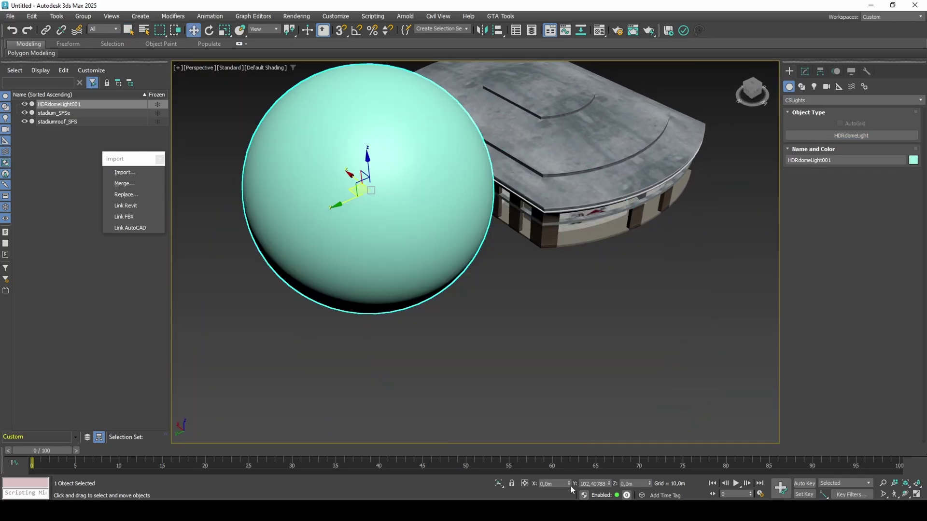
pyautogui.rightClick(609, 484)
pyautogui.keyDown('alt'); pyautogui.moveTo(605, 429); pyautogui.dragTo(497, 258, button='middle'); pyautogui.keyUp('alt')
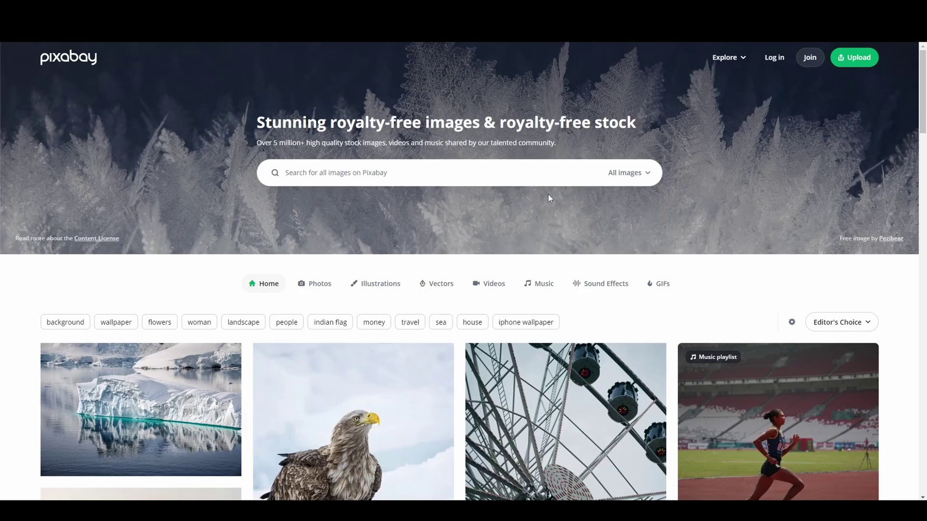
# Step: On Pixabay in the browser, search for cityscape images and open the photo of waterfront city buildings tagged city, sea, buildings
pyautogui.click(546, 177)
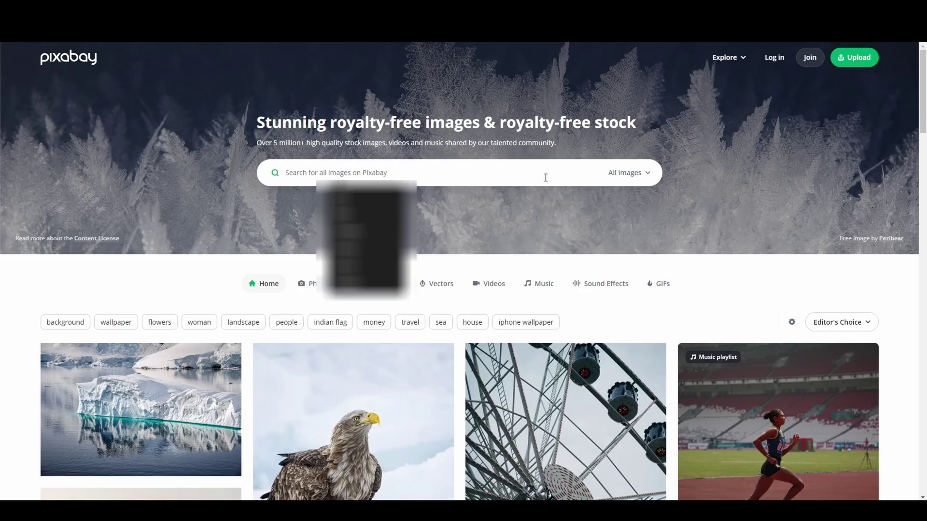
pyautogui.write('cityscape')
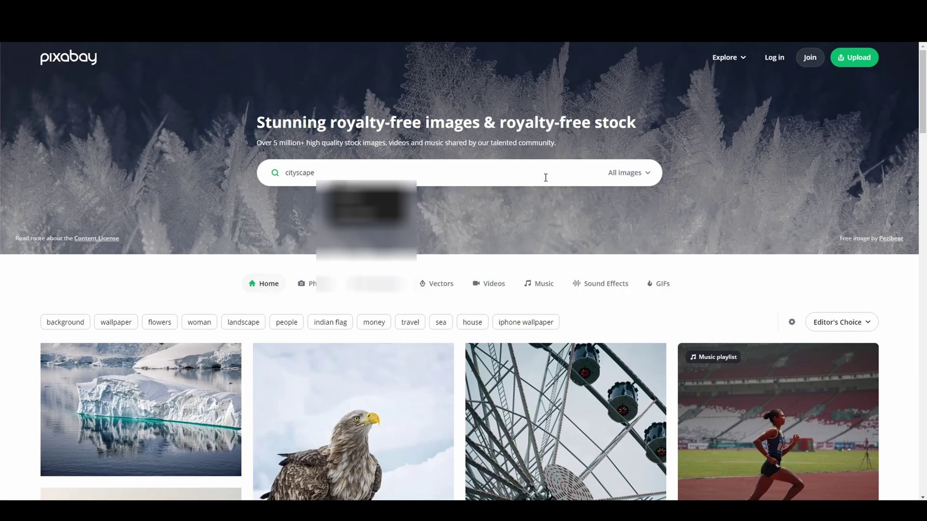
pyautogui.press('Return')
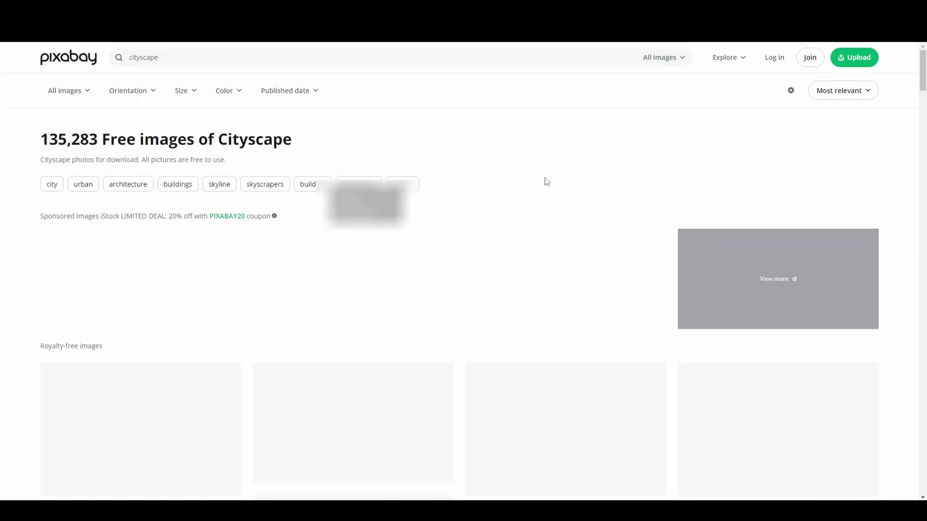
pyautogui.scroll(-3, 541, 174)
pyautogui.scroll(-15, 537, 174)
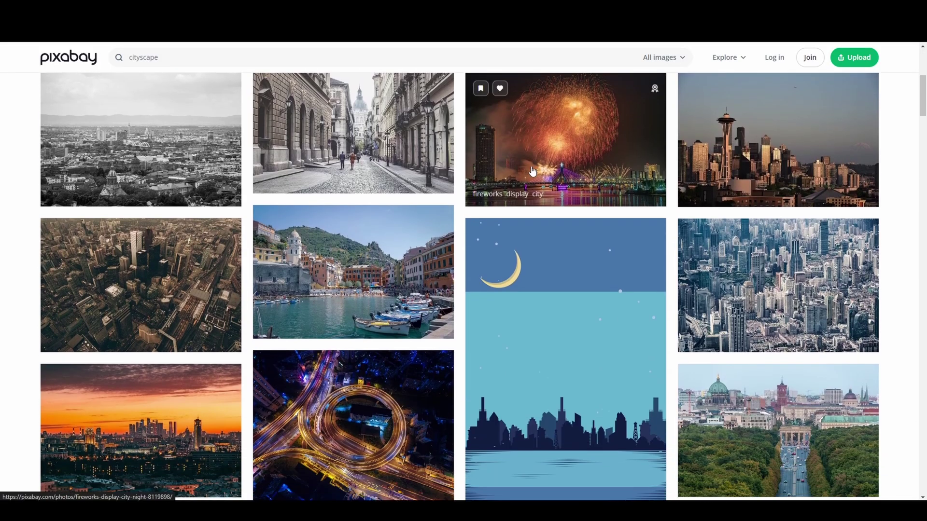
pyautogui.scroll(-6, 515, 219)
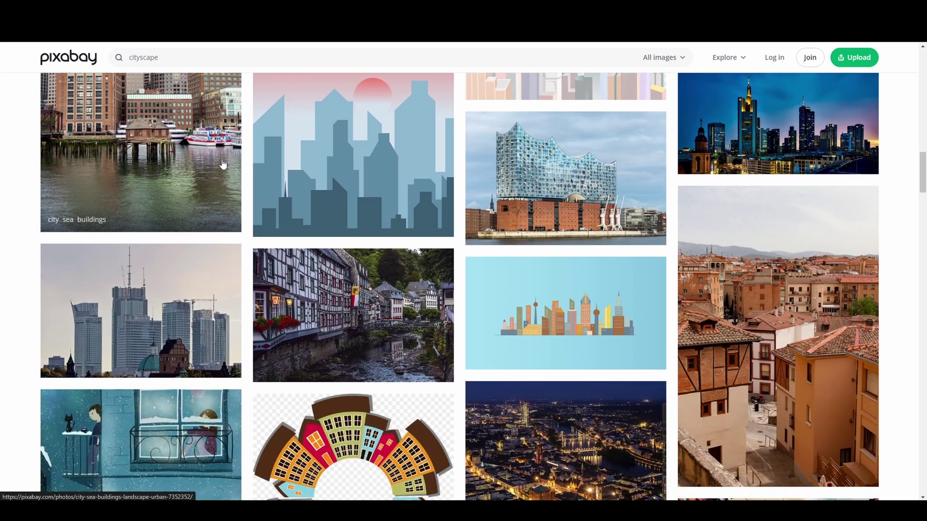
pyautogui.click(222, 165)
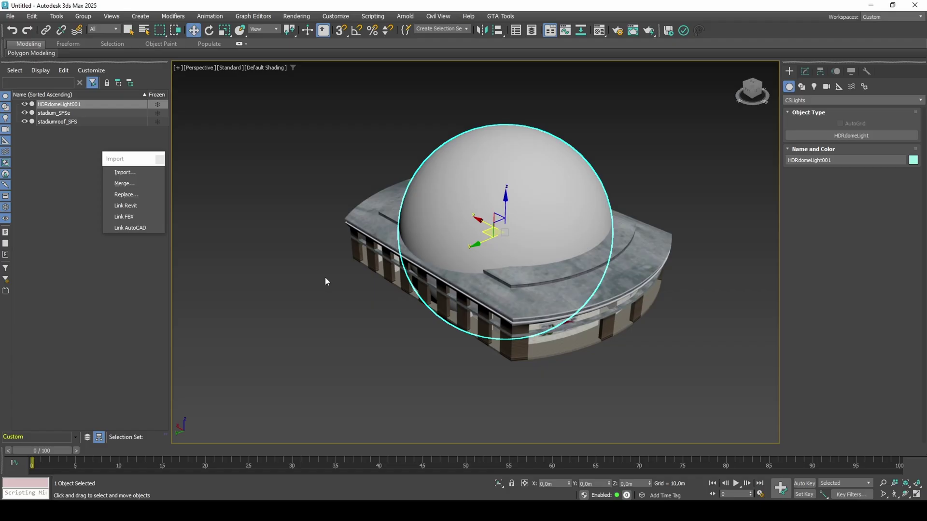
# Step: Back in 3ds Max, assign a material textured with city-7352352_1280.jpg to the dome light and copy its diffuse map to the ambient slot
pyautogui.press('m')
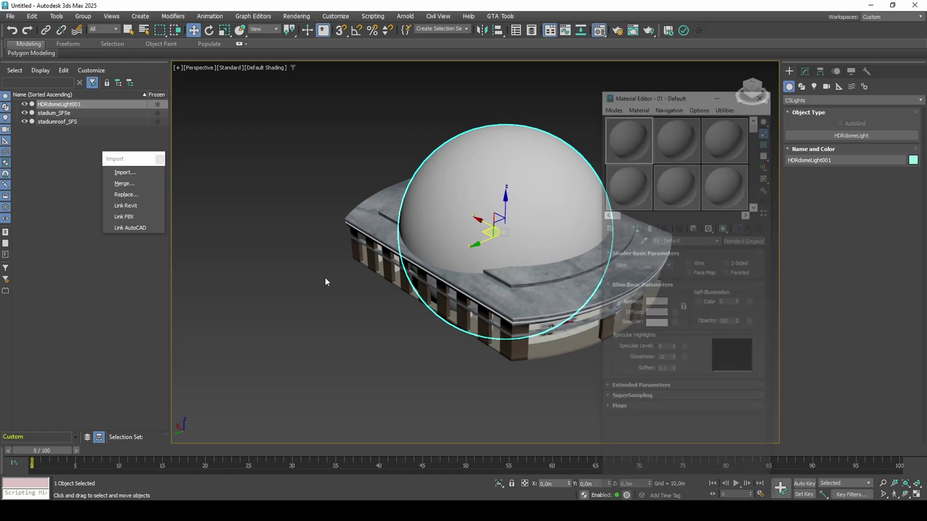
pyautogui.click(82, 510)
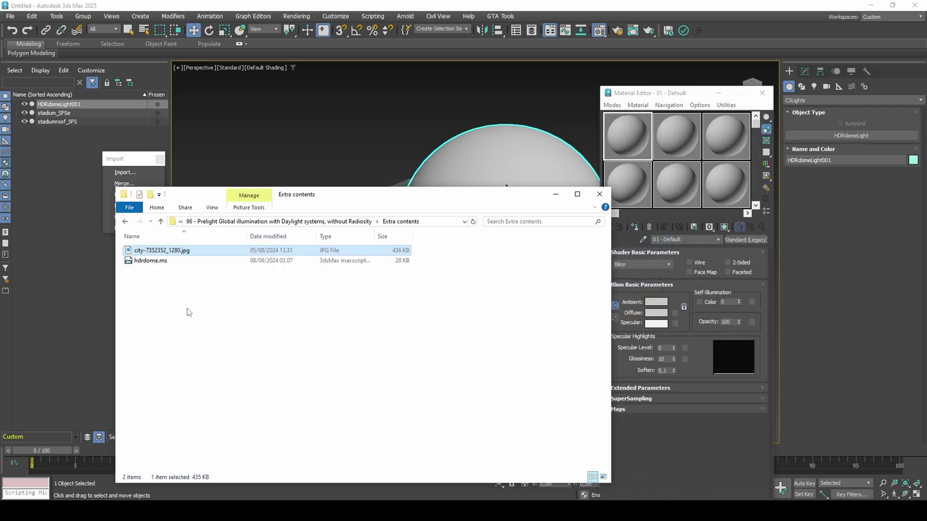
pyautogui.moveTo(182, 252); pyautogui.dragTo(633, 146)
pyautogui.click(640, 142)
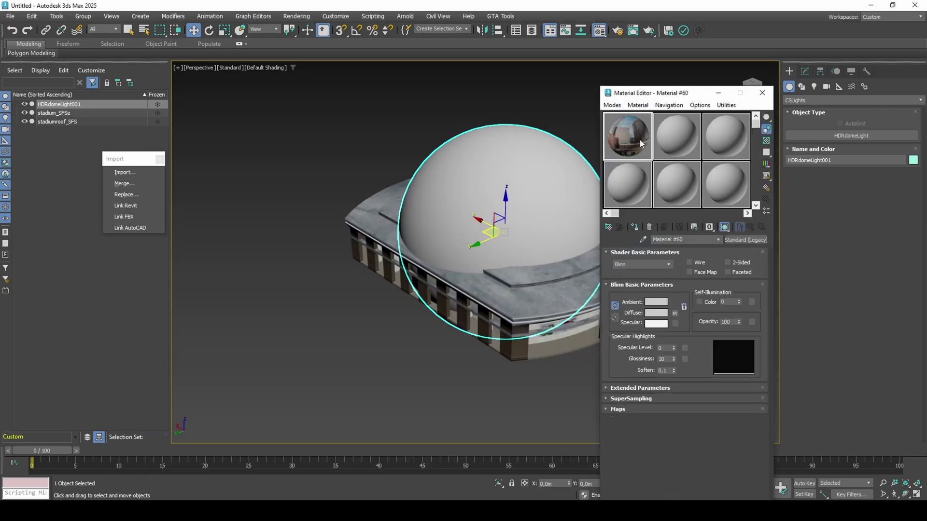
pyautogui.click(634, 228)
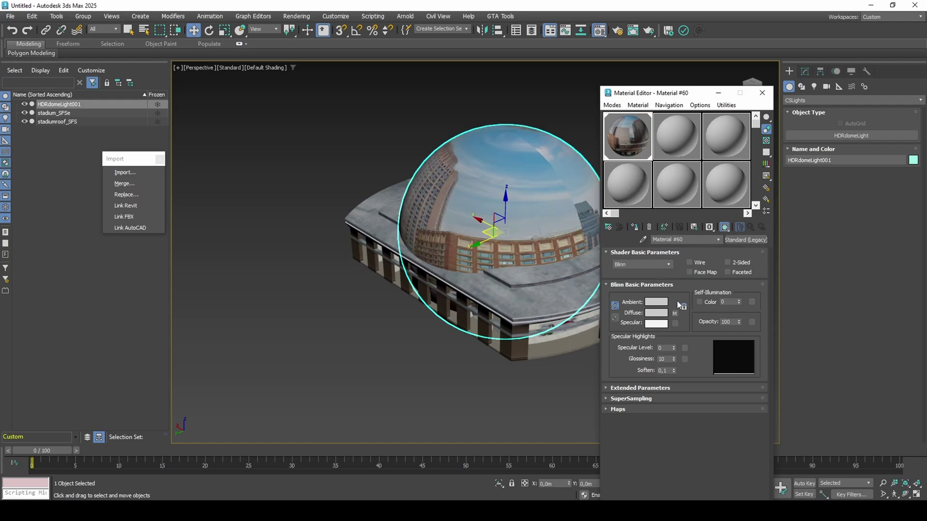
pyautogui.moveTo(675, 315); pyautogui.dragTo(675, 302)
pyautogui.click(675, 330)
pyautogui.click(762, 93)
# Step: Enlarge the dome light to a radius of about 107.9 m and turn it into a hemisphere
pyautogui.click(805, 72)
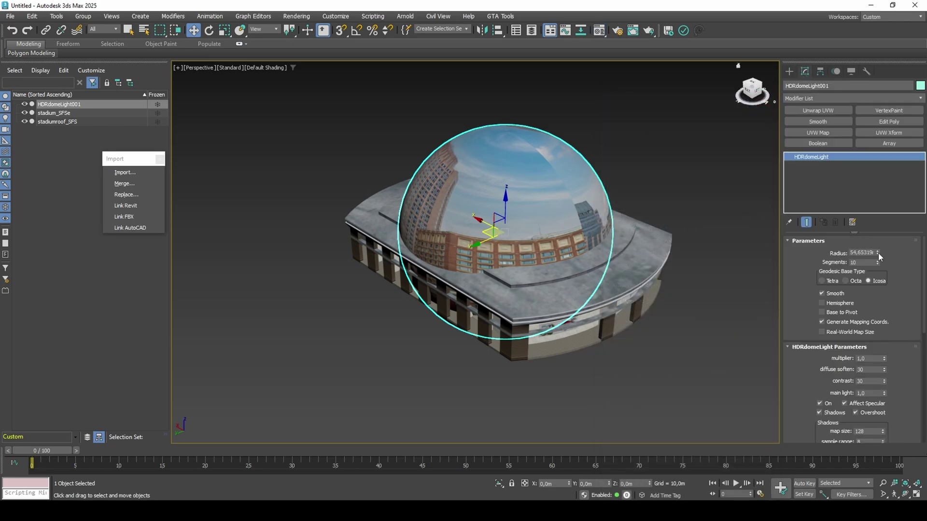
pyautogui.moveTo(879, 253); pyautogui.dragTo(879, 193)
pyautogui.keyDown('alt'); pyautogui.moveTo(571, 266); pyautogui.dragTo(557, 280, button='middle'); pyautogui.keyUp('alt')
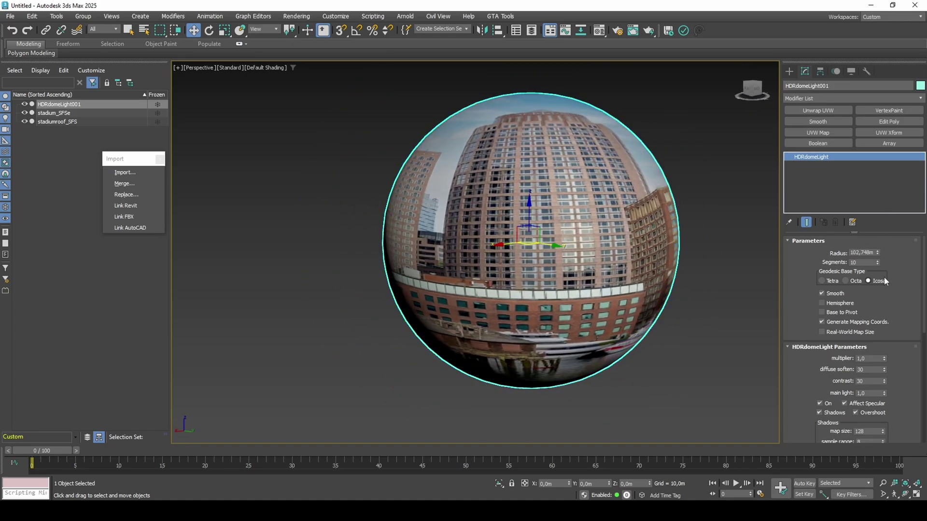
pyautogui.moveTo(879, 253); pyautogui.dragTo(880, 250)
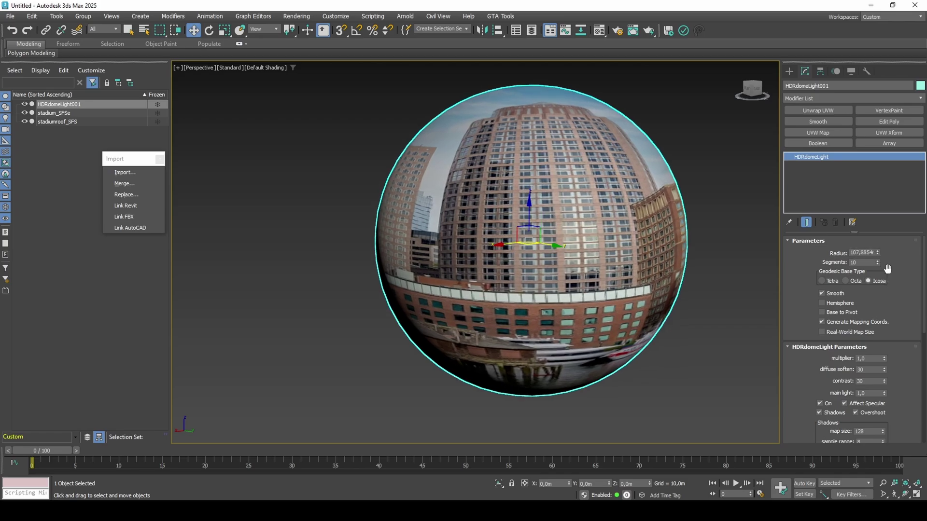
pyautogui.click(843, 304)
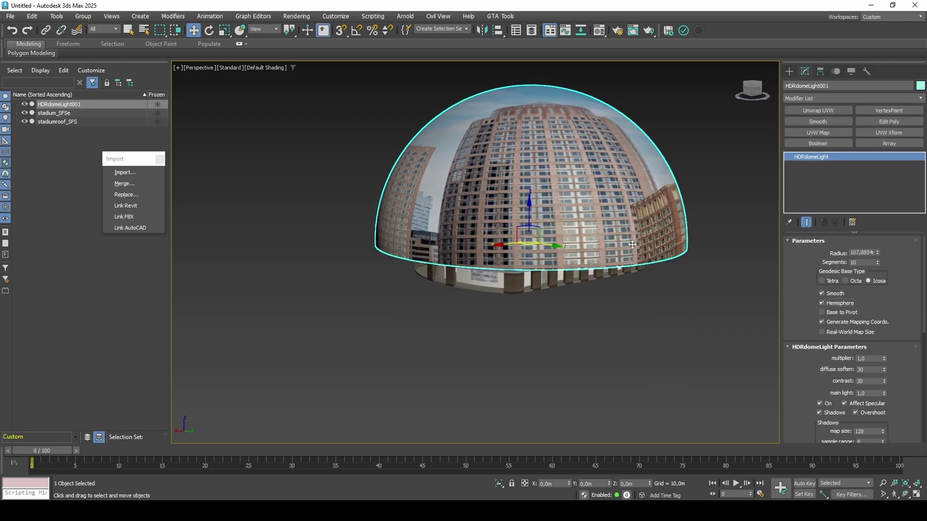
# Step: Lower the hemisphere to about Z -23.8 m so that it encloses the stadium, checking the fit with see-through display
pyautogui.keyDown('alt'); pyautogui.moveTo(607, 237); pyautogui.dragTo(601, 223, button='middle'); pyautogui.keyUp('alt')
pyautogui.moveTo(531, 213); pyautogui.dragTo(531, 252)
pyautogui.keyDown('alt'); pyautogui.moveTo(531, 251); pyautogui.dragTo(530, 218, button='middle'); pyautogui.keyUp('alt')
pyautogui.hotkey('alt', 'x')
pyautogui.moveTo(531, 249)
pyautogui.mouseDown()
pyautogui.moveTo(536, 234)
pyautogui.moveTo(538, 251)
pyautogui.mouseUp()
pyautogui.hotkey('alt', 'x')
pyautogui.keyDown('alt'); pyautogui.moveTo(564, 222); pyautogui.dragTo(547, 282, button='middle'); pyautogui.keyUp('alt')
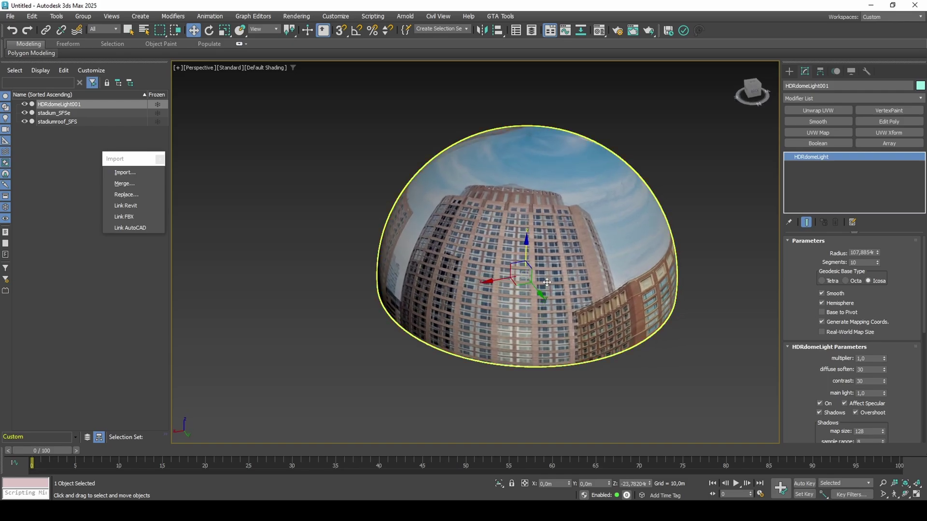
# Step: Hide HDRdomeLight001 and set its multiplier to 0,45
pyautogui.click(25, 104)
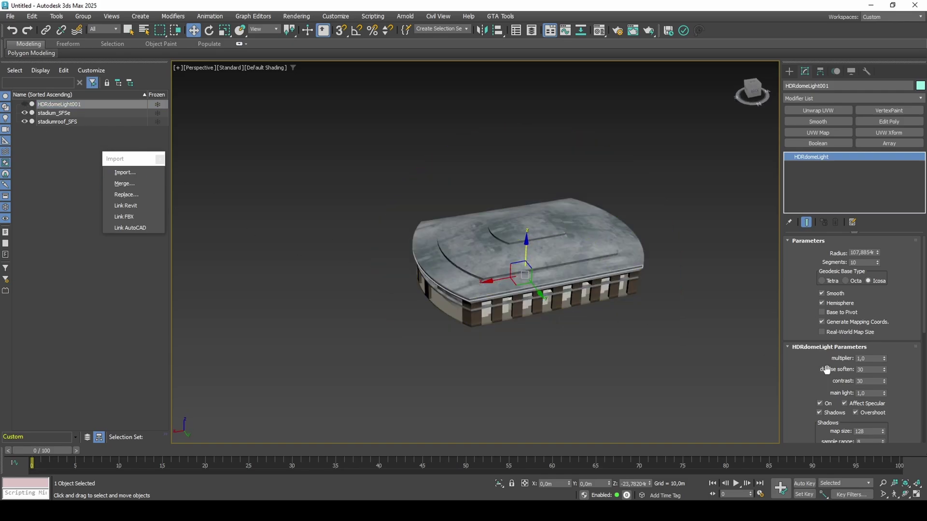
pyautogui.moveTo(868, 360); pyautogui.dragTo(841, 356)
pyautogui.write('0,45')
pyautogui.press('Return')
# Step: Detach the Show Materials in Viewport As options as a floating menu
pyautogui.click(114, 18)
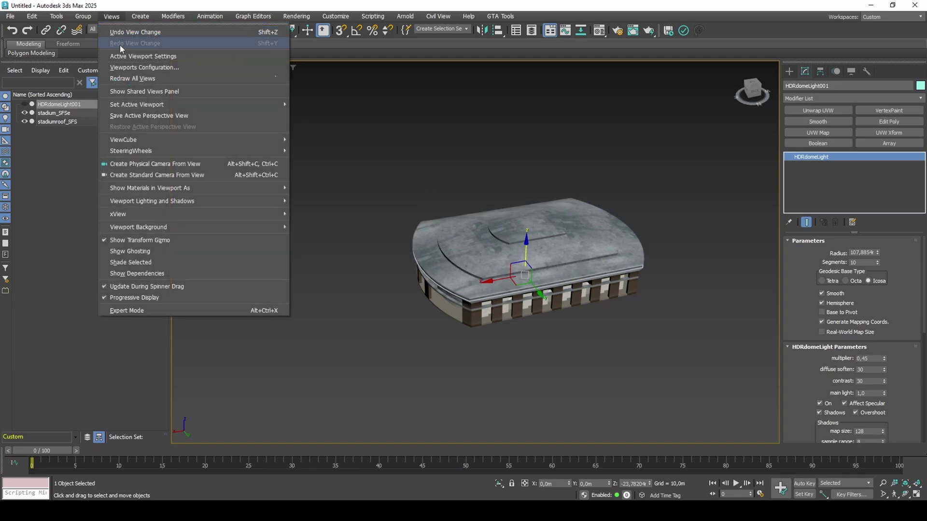
pyautogui.moveTo(149, 193)
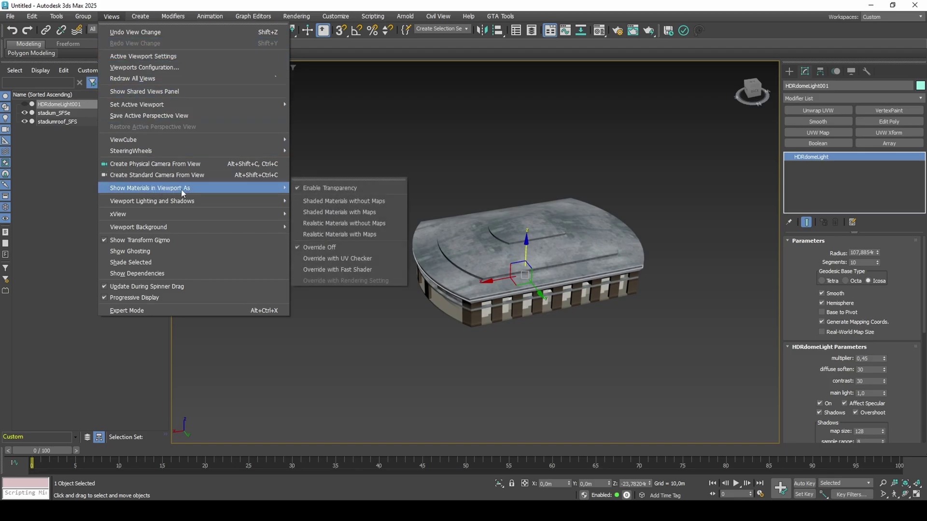
pyautogui.click(315, 181)
# Step: Set the perspective viewport to Advanced rendering lit by Scene Lights (Unlimited Lights), and display shaded materials without maps
pyautogui.click(268, 68)
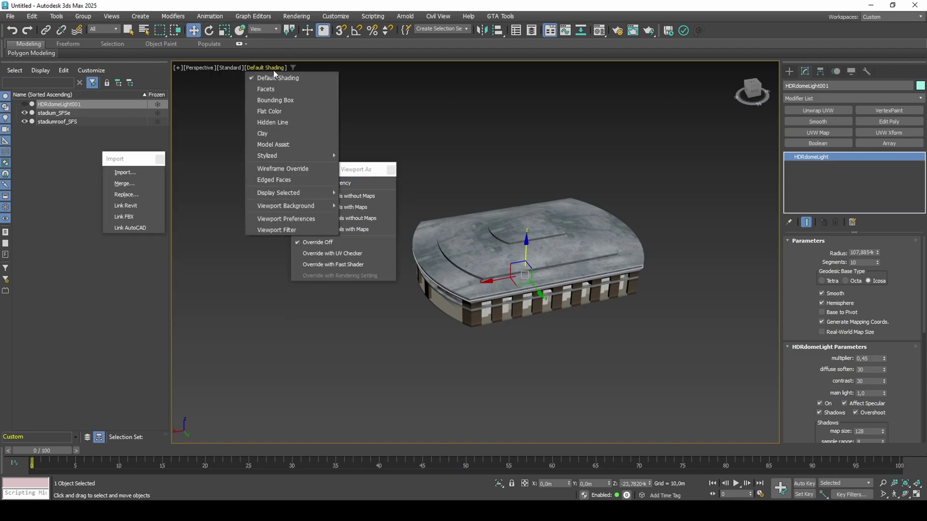
pyautogui.click(286, 219)
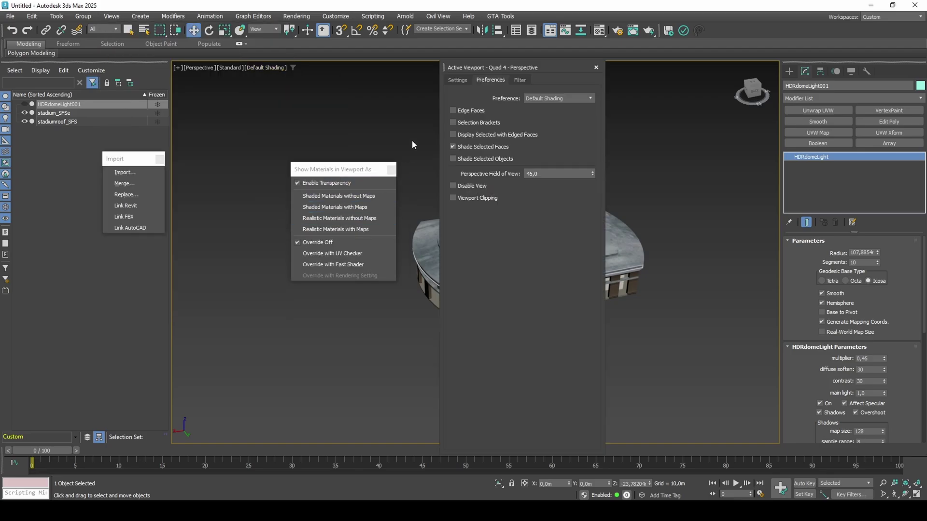
pyautogui.click(456, 81)
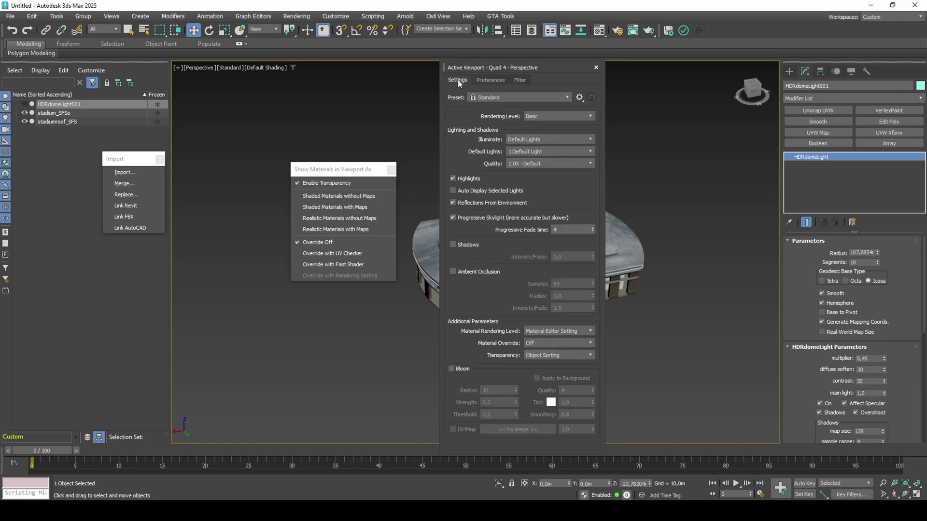
pyautogui.click(549, 119)
pyautogui.click(551, 131)
pyautogui.click(551, 139)
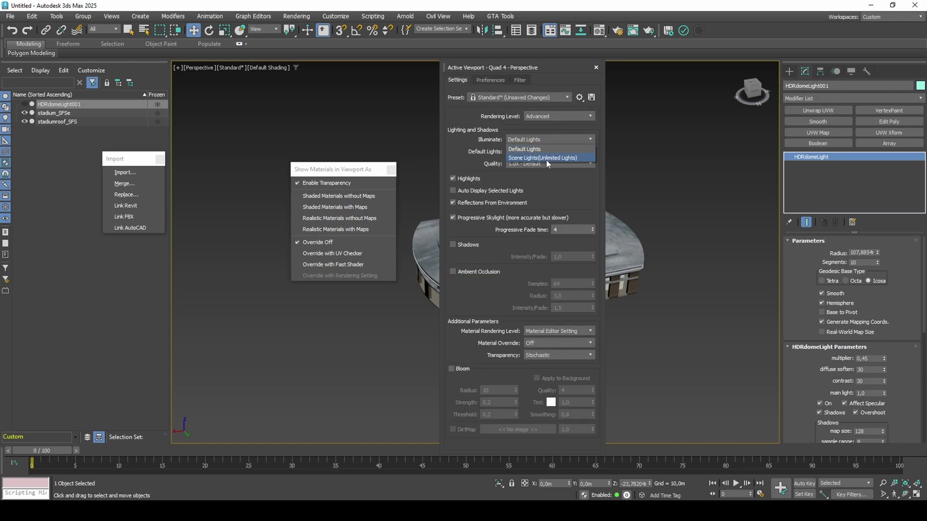
pyautogui.click(548, 159)
pyautogui.click(596, 68)
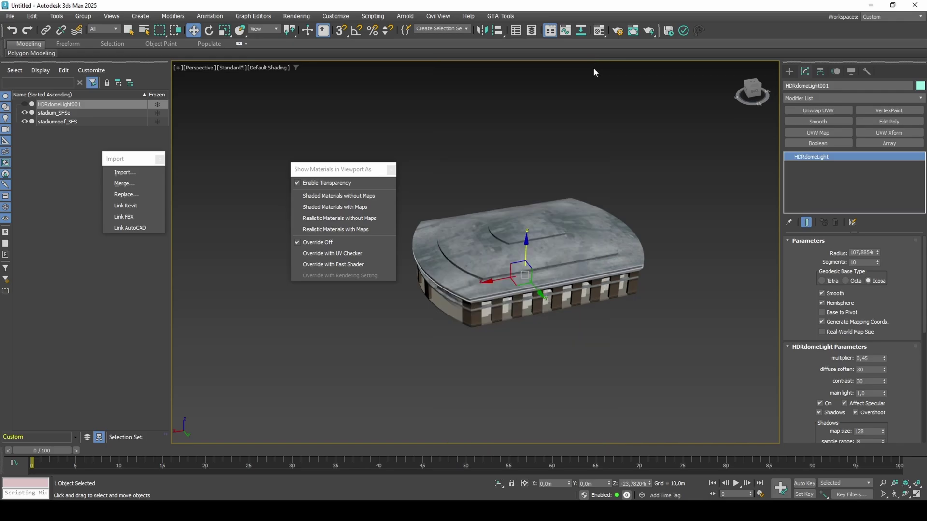
pyautogui.click(376, 196)
pyautogui.moveTo(409, 225)
pyautogui.keyDown('alt'); pyautogui.mouseDown(button='middle')
pyautogui.moveTo(569, 247)
pyautogui.moveTo(506, 257)
pyautogui.mouseUp(button='middle'); pyautogui.keyUp('alt')
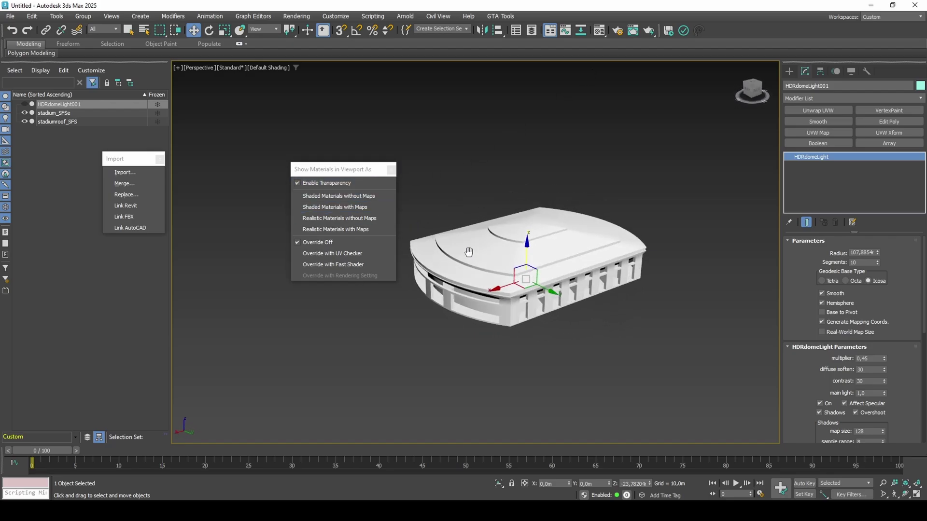
# Step: Update HDRdomeLight001's light colors from its map and generate its lights in view around the stadium
pyautogui.scroll(-2, 924, 278)
pyautogui.moveTo(924, 277); pyautogui.dragTo(925, 372)
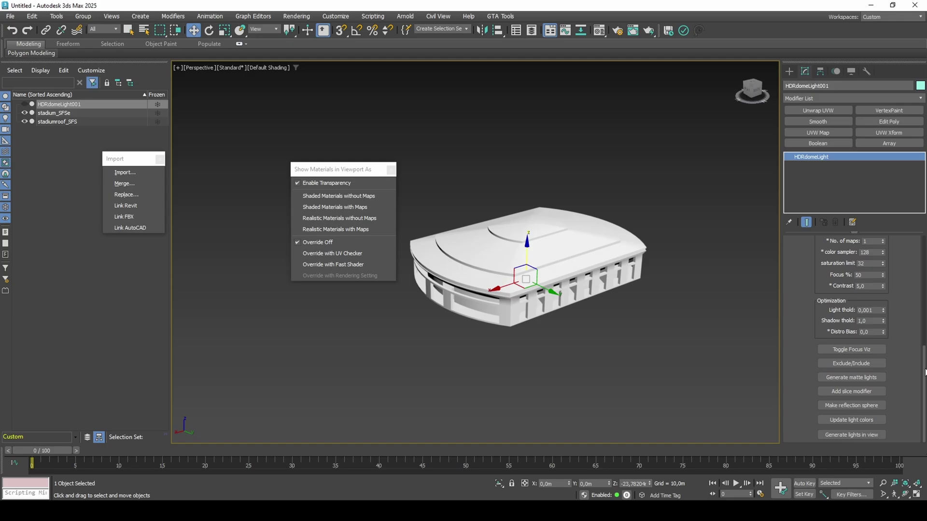
pyautogui.click(857, 421)
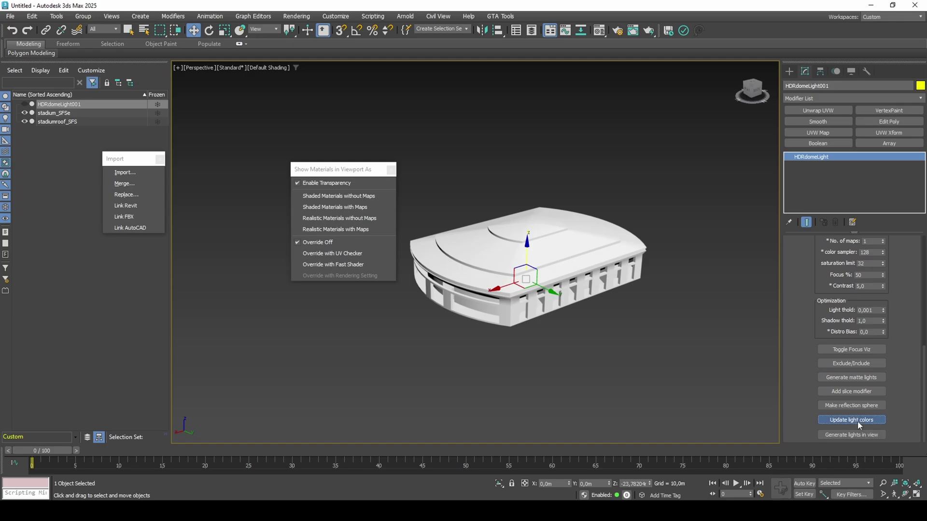
pyautogui.click(859, 432)
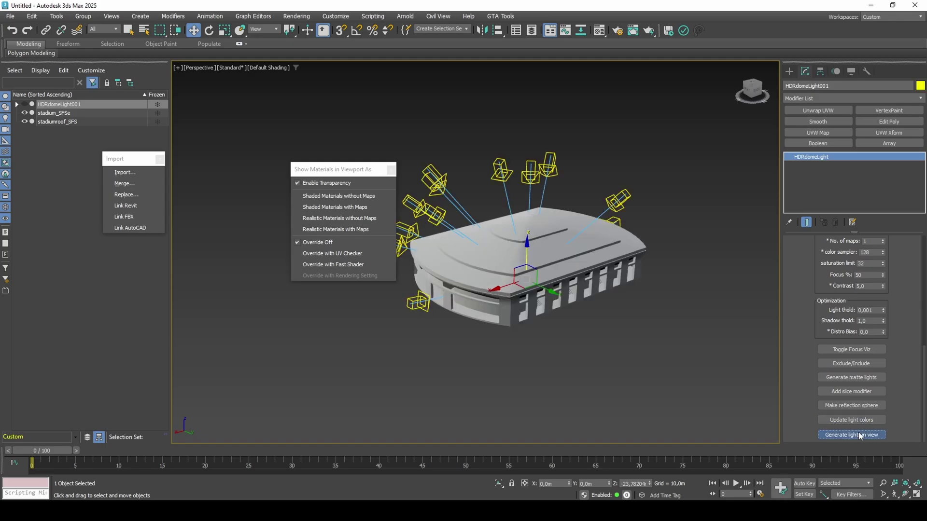
pyautogui.keyDown('alt'); pyautogui.moveTo(538, 305); pyautogui.dragTo(761, 314, button='middle'); pyautogui.keyUp('alt')
pyautogui.scroll(3, 606, 305)
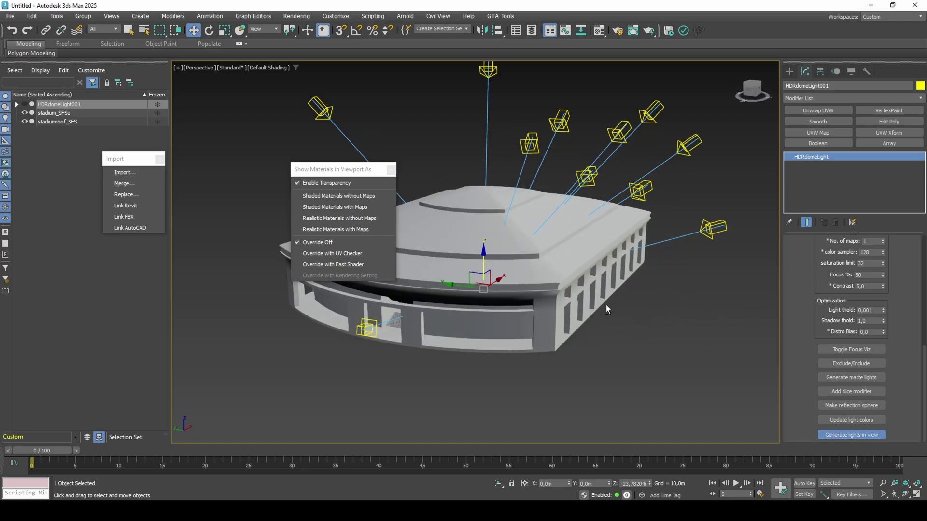
pyautogui.moveTo(607, 305)
pyautogui.mouseDown(button='middle')
pyautogui.moveTo(627, 298)
pyautogui.moveTo(600, 292)
pyautogui.mouseUp(button='middle')
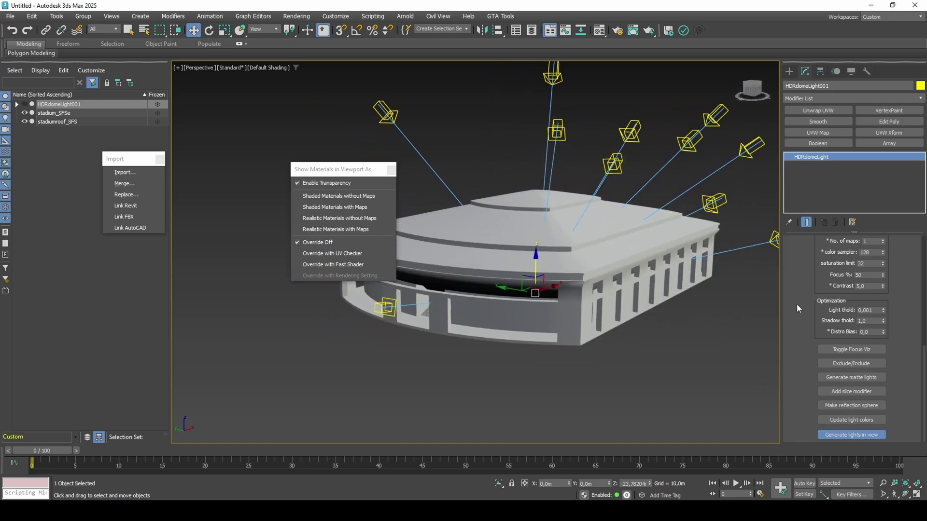
# Step: Set the dome's number of lights to 32 and regenerate the lights in view with updated light colors
pyautogui.scroll(1, 893, 304)
pyautogui.scroll(1, 893, 301)
pyautogui.doubleClick(869, 274)
pyautogui.write('32')
pyautogui.scroll(-2, 891, 309)
pyautogui.click(863, 421)
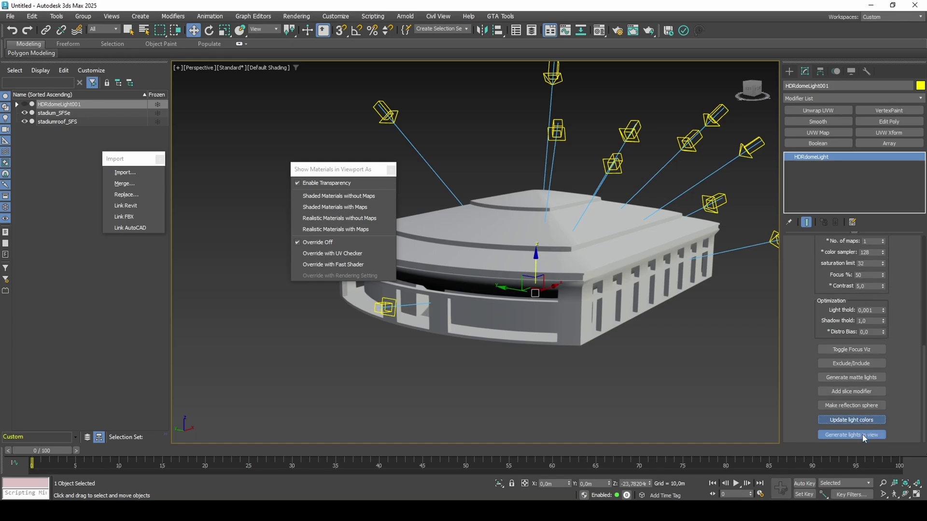
pyautogui.click(862, 434)
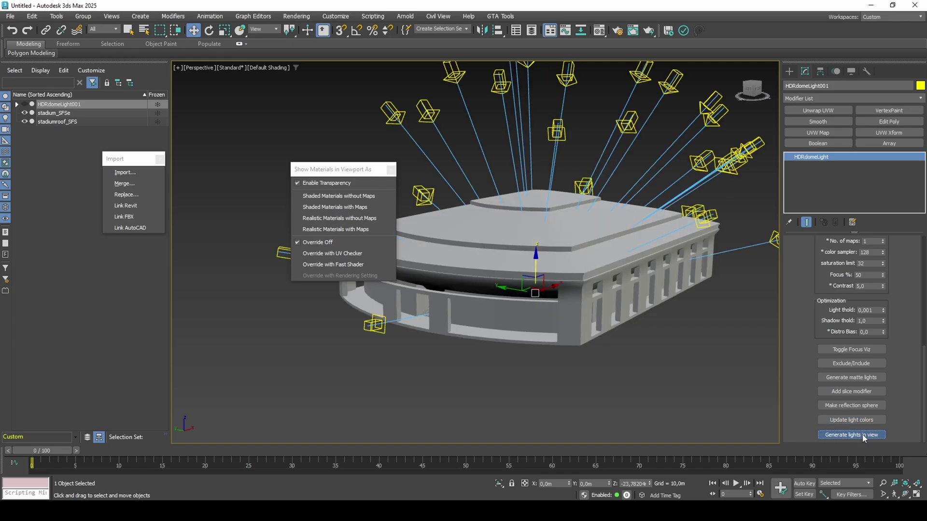
# Step: Refresh the dome's light colors and lights in view again, and move the floating materials menu clear of the viewport
pyautogui.click(864, 421)
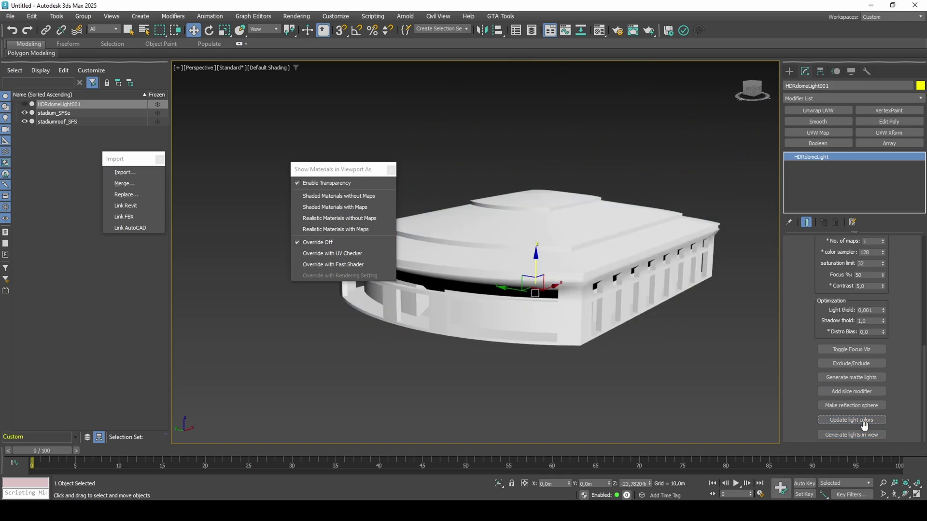
pyautogui.click(864, 434)
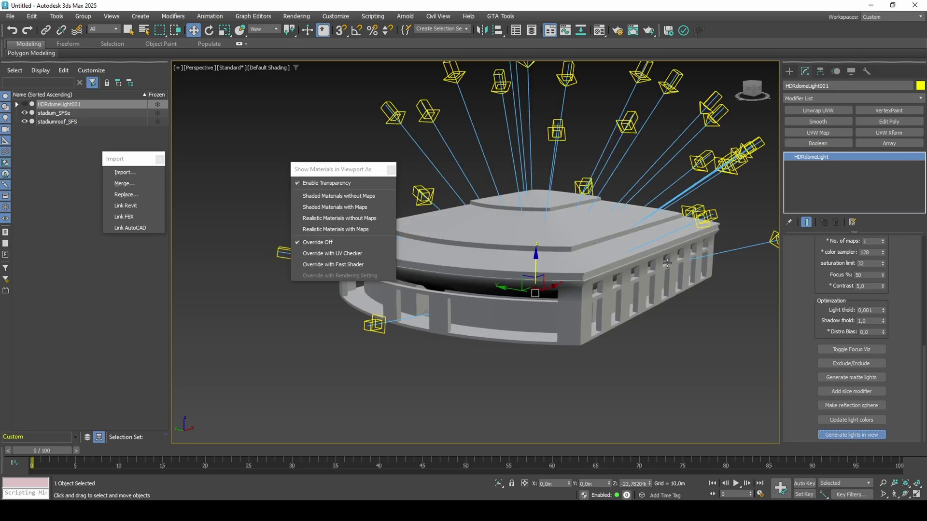
pyautogui.keyDown('alt'); pyautogui.moveTo(606, 260); pyautogui.dragTo(484, 274, button='middle'); pyautogui.keyUp('alt')
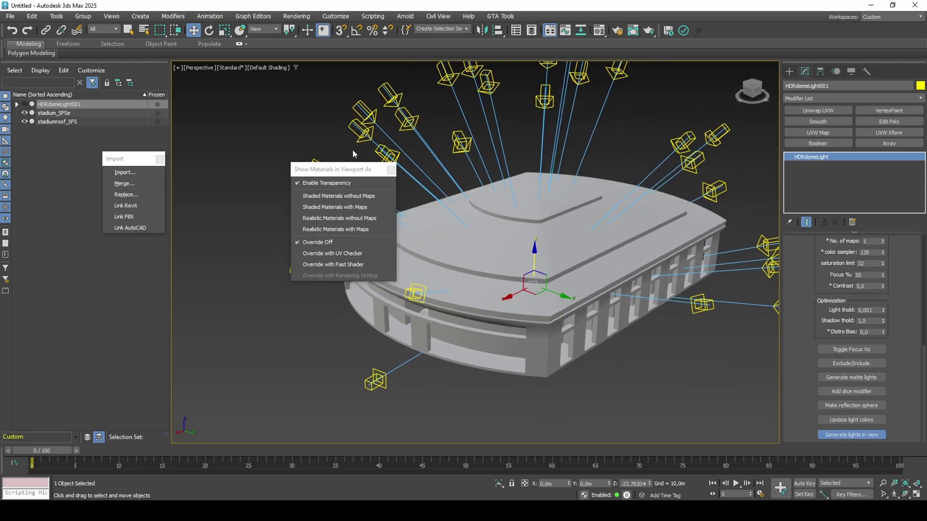
pyautogui.moveTo(341, 171); pyautogui.dragTo(89, 278)
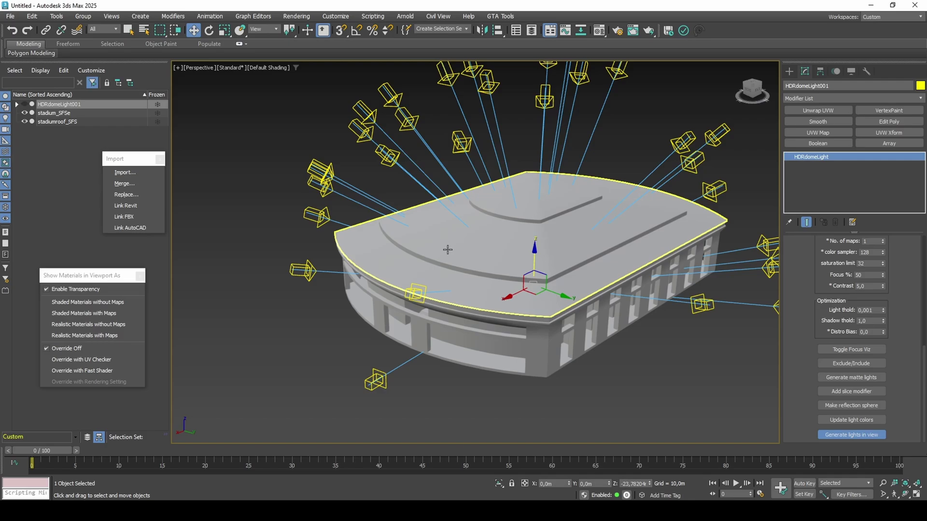
# Step: Add a VertexPaint modifier to stadium_SFSe and stadiumroof_SFS together and assign their vertex colors with the Lighting Only model
pyautogui.click(447, 246)
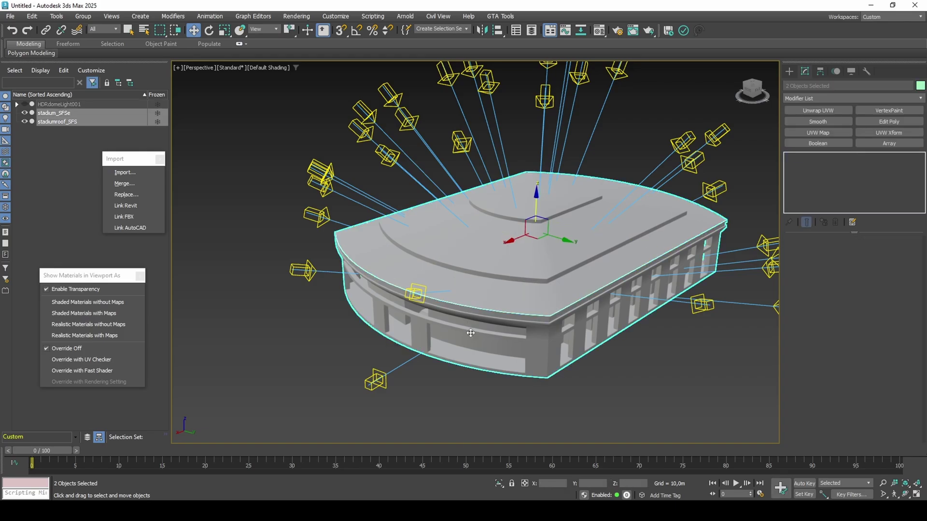
pyautogui.click(870, 109)
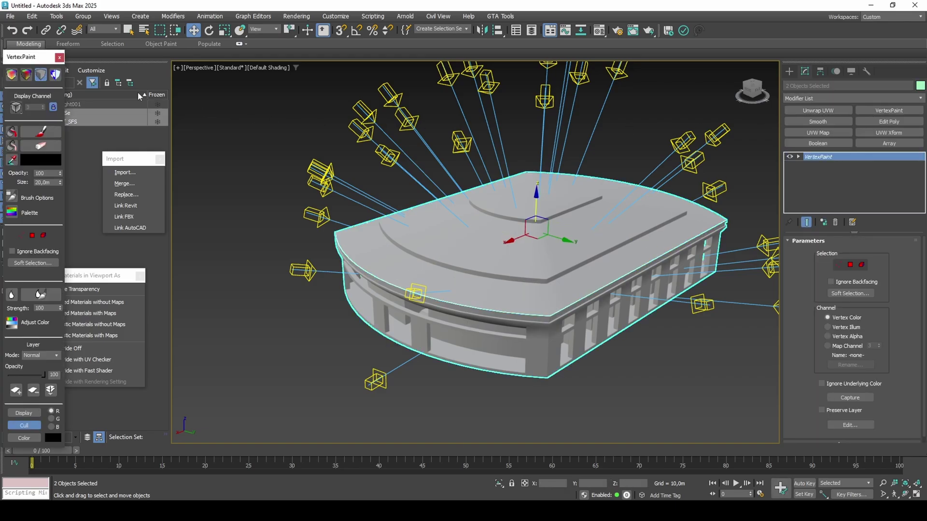
pyautogui.scroll(-8, 896, 374)
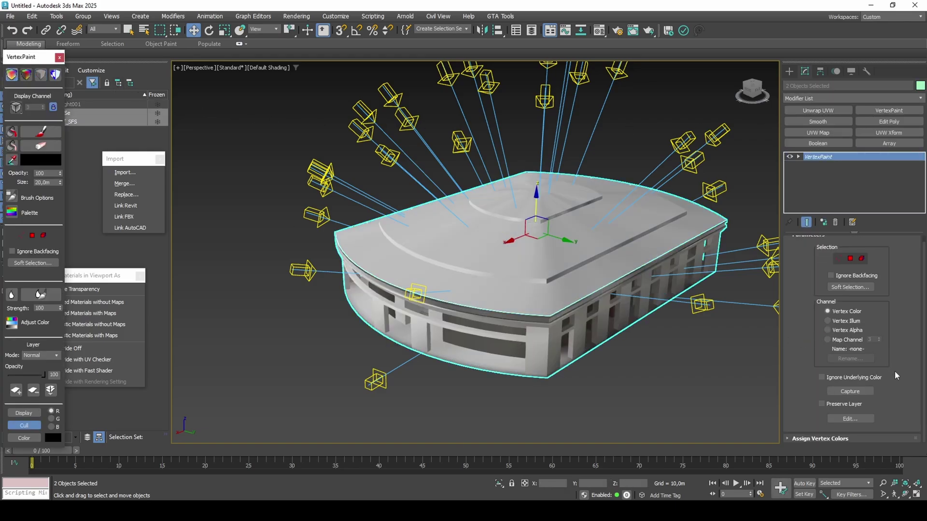
pyautogui.scroll(2, 896, 377)
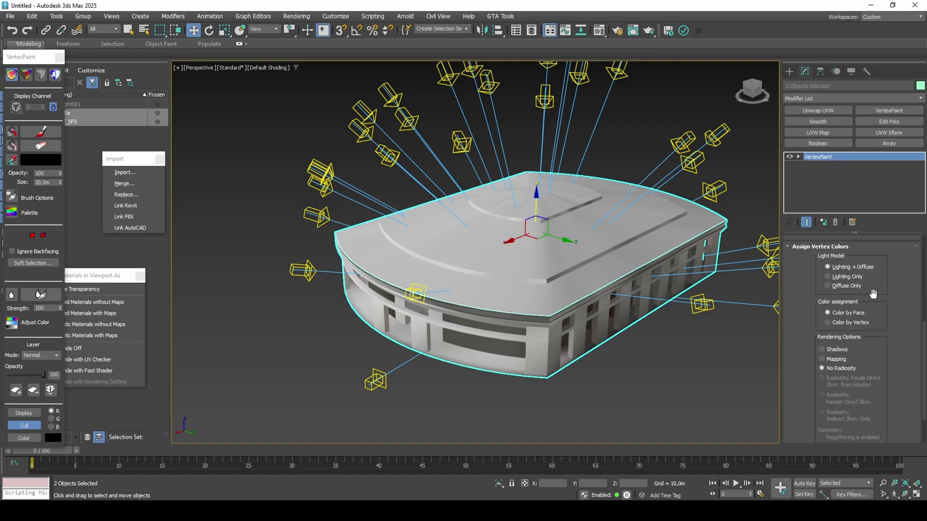
pyautogui.click(850, 277)
pyautogui.scroll(-2, 886, 328)
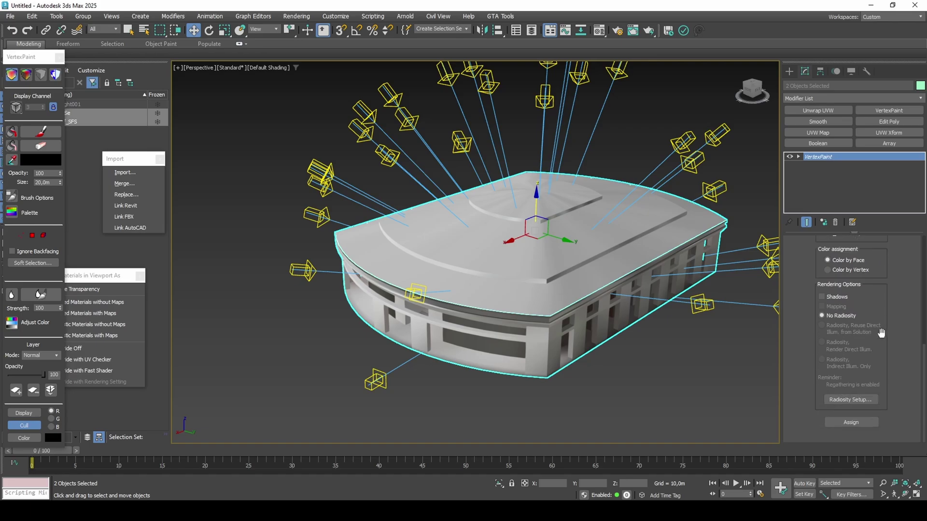
pyautogui.click(852, 423)
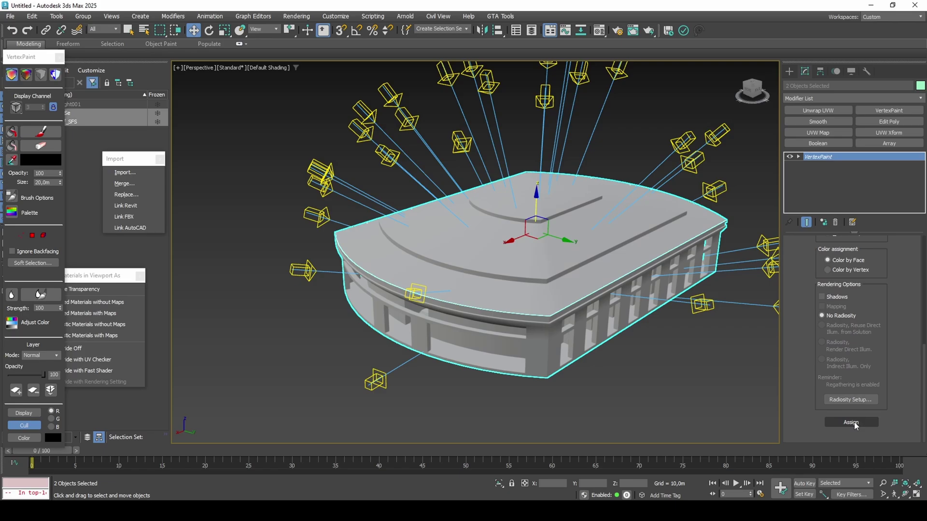
# Step: Enable shadows for the vertex color calculation, reassign the colors on both stadium objects and inspect the shading inside the stadium
pyautogui.keyDown('alt'); pyautogui.moveTo(674, 285); pyautogui.dragTo(536, 314, button='middle'); pyautogui.keyUp('alt')
pyautogui.scroll(-3, 461, 290)
pyautogui.scroll(9, 514, 290)
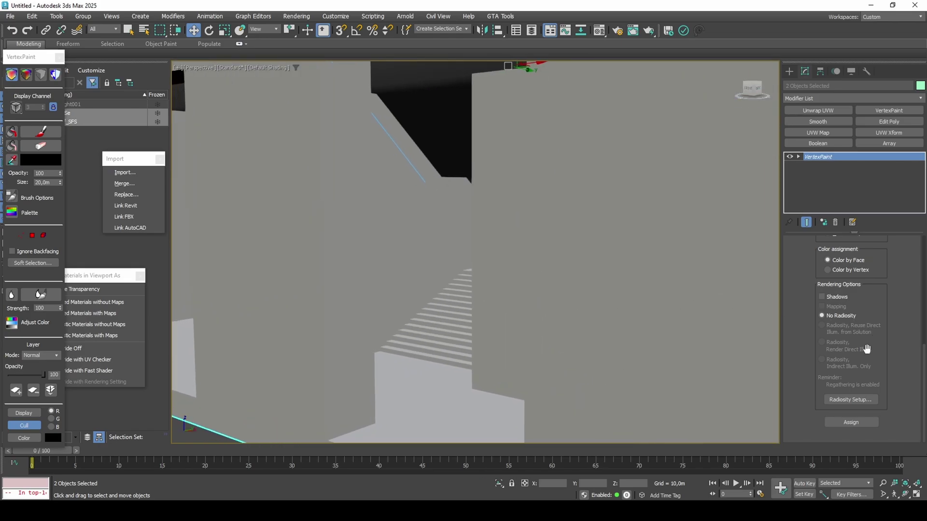
pyautogui.click(840, 299)
pyautogui.click(852, 423)
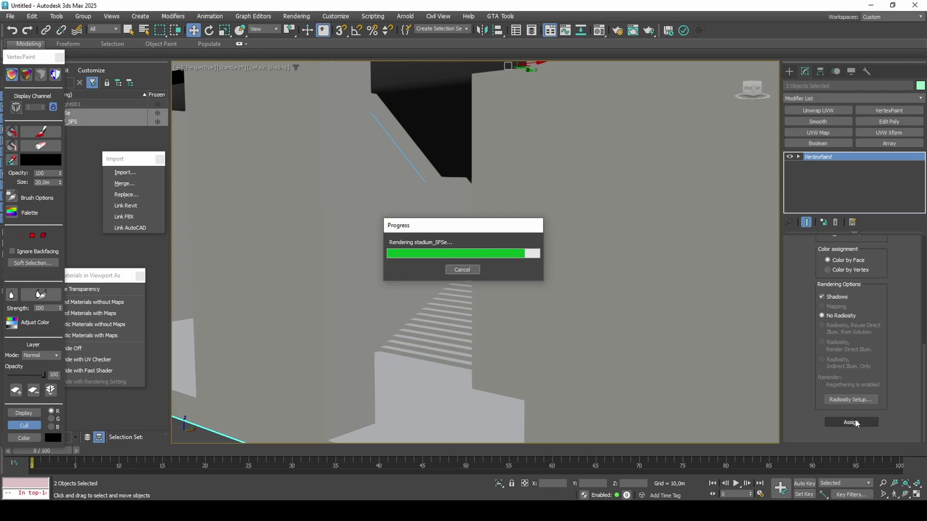
pyautogui.scroll(-6, 532, 332)
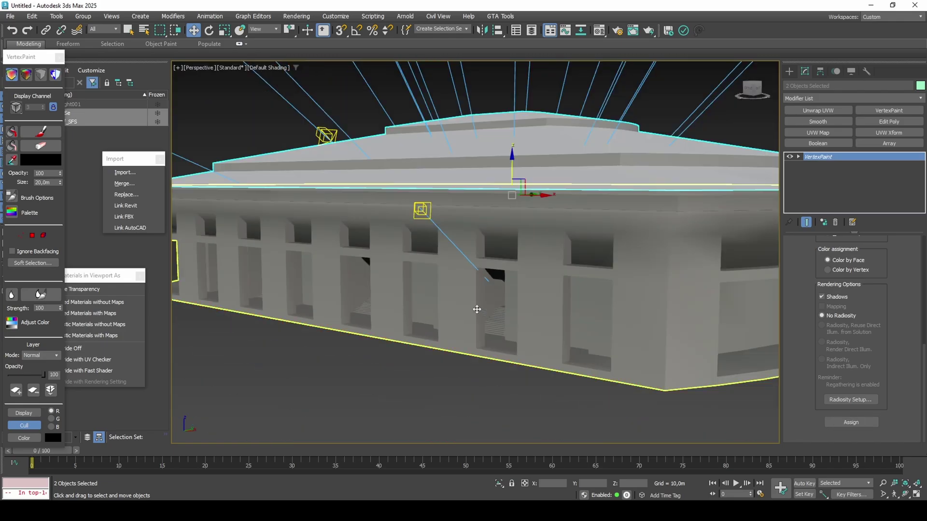
pyautogui.keyDown('alt'); pyautogui.moveTo(477, 310); pyautogui.dragTo(667, 309, button='middle'); pyautogui.keyUp('alt')
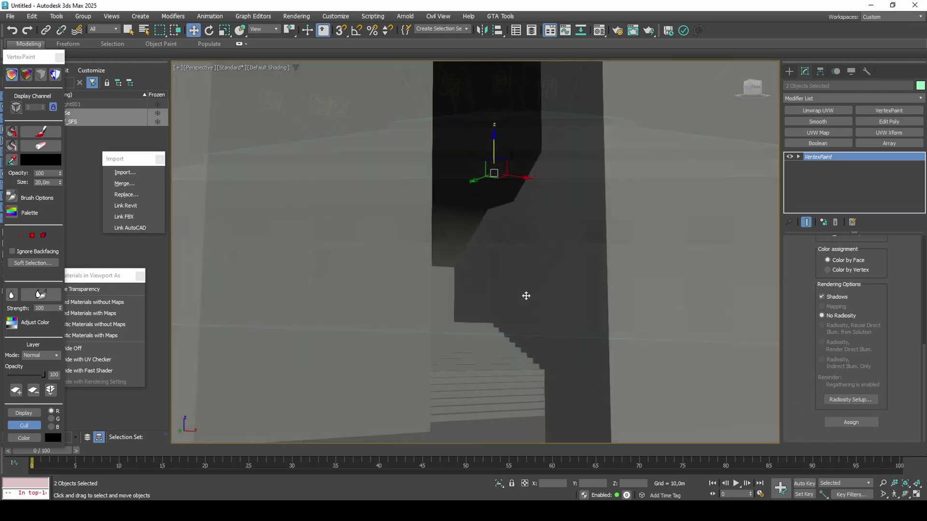
pyautogui.scroll(2, 492, 346)
pyautogui.moveTo(535, 222)
pyautogui.mouseDown(button='middle')
pyautogui.moveTo(530, 279)
pyautogui.moveTo(538, 239)
pyautogui.mouseUp(button='middle')
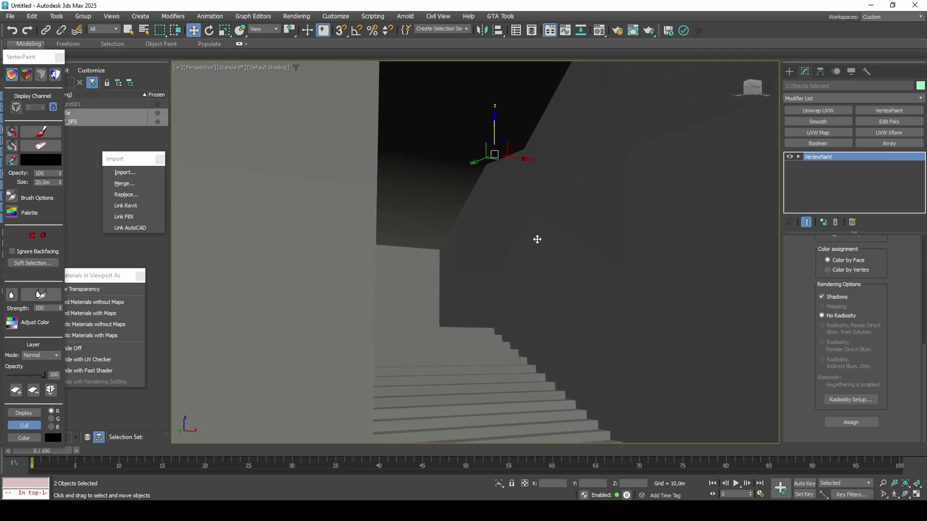